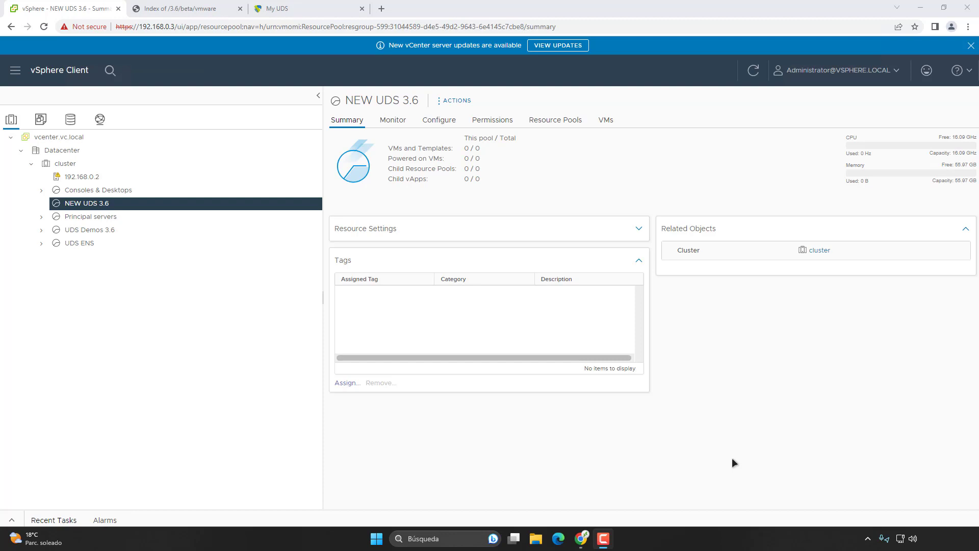
Switch from the NEW UDS 3.6 pool summary to the My UDS account page with appliance downloads.
{"action": "left_click", "coordinate": [300, 10]}
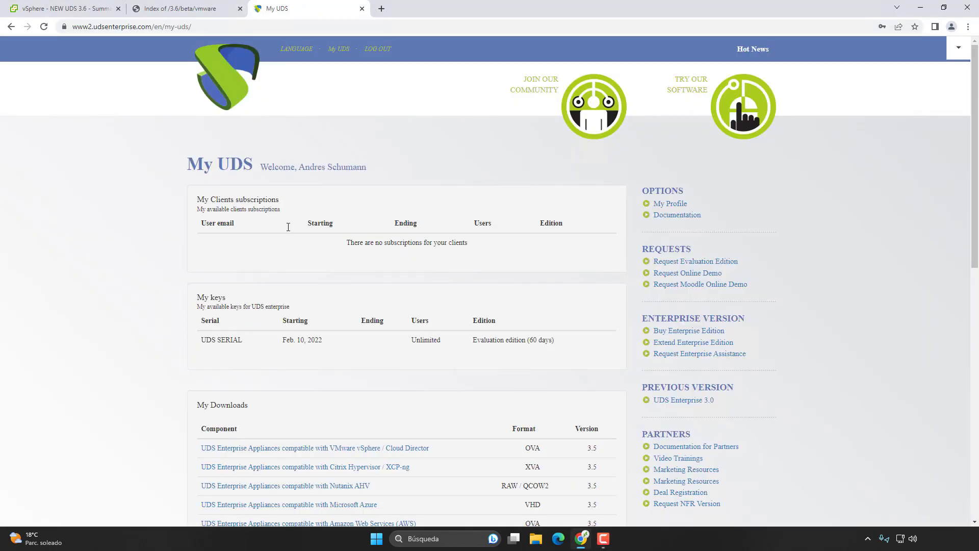
Download the UDS-Dbserver, UDS-Server and UDS-Tunnel vmware 3.6.0 .ova files from the stable index.
{"action": "left_click", "coordinate": [171, 10]}
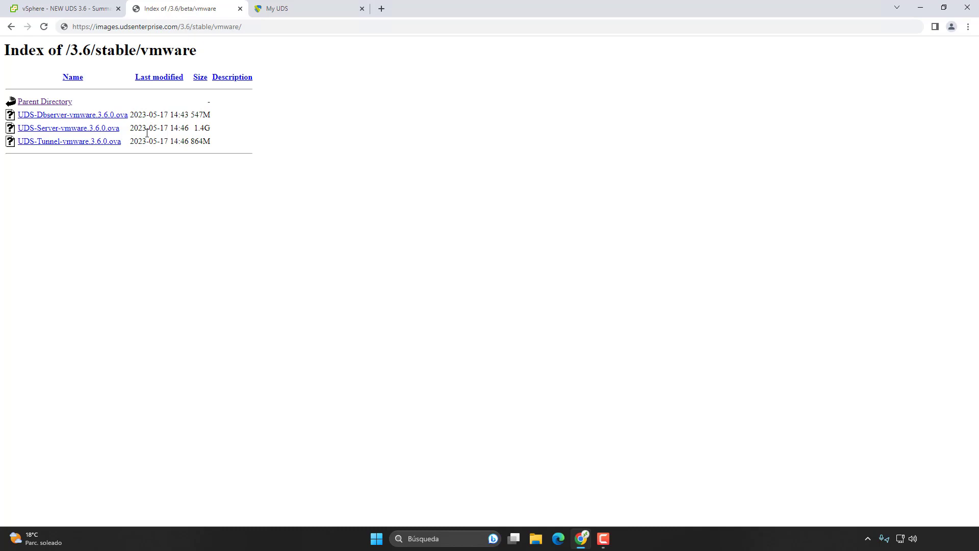
{"action": "left_click", "coordinate": [72, 11]}
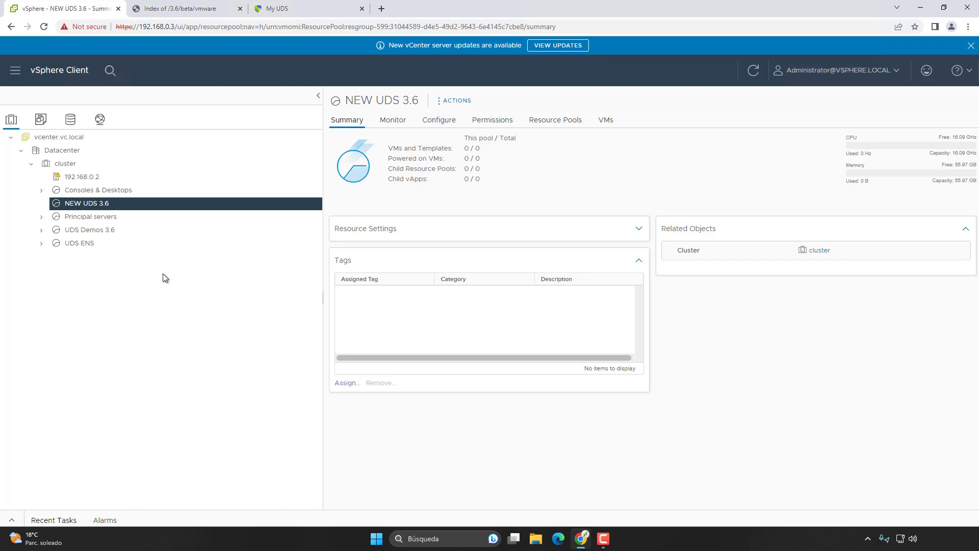
{"action": "left_click", "coordinate": [168, 9]}
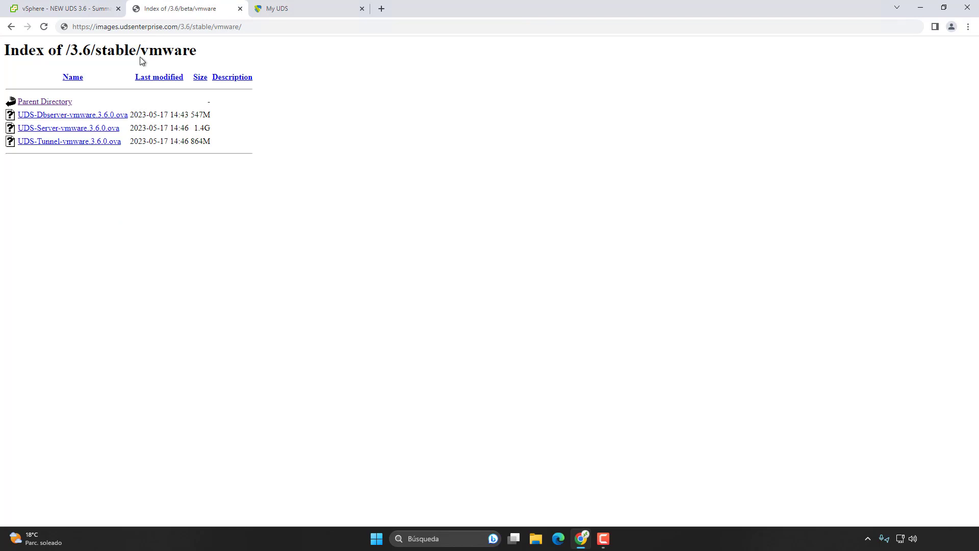
{"action": "left_click", "coordinate": [85, 121]}
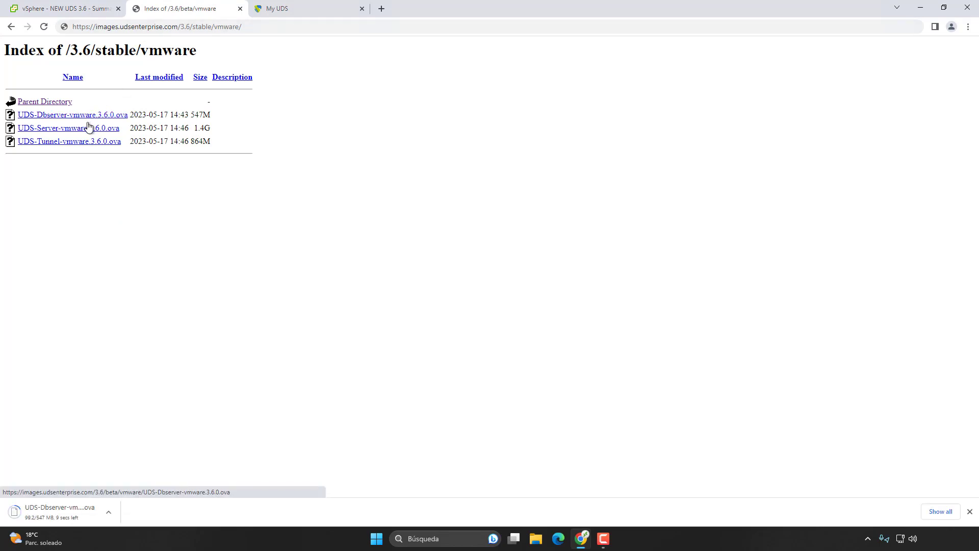
{"action": "left_click", "coordinate": [84, 132]}
{"action": "left_click", "coordinate": [89, 146]}
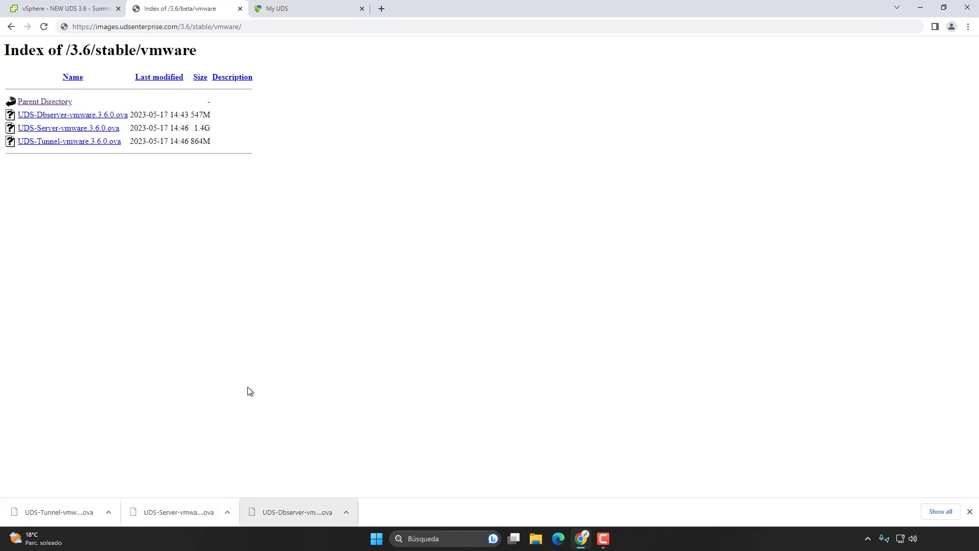
Start an OVF deployment into NEW UDS 3.6 from the local UDS-Dbserver-vmware.3.6.0.ova file.
{"action": "left_click", "coordinate": [63, 11]}
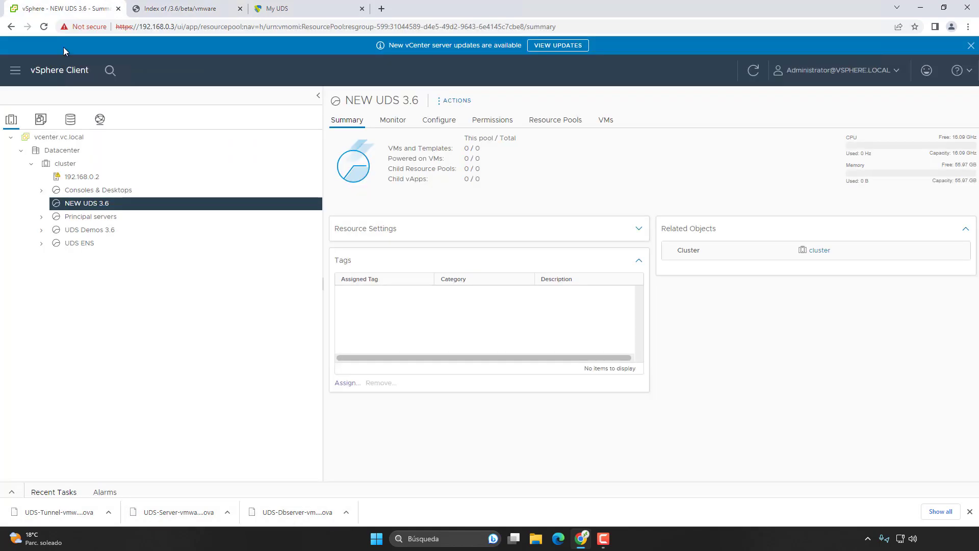
{"action": "right_click", "coordinate": [83, 208]}
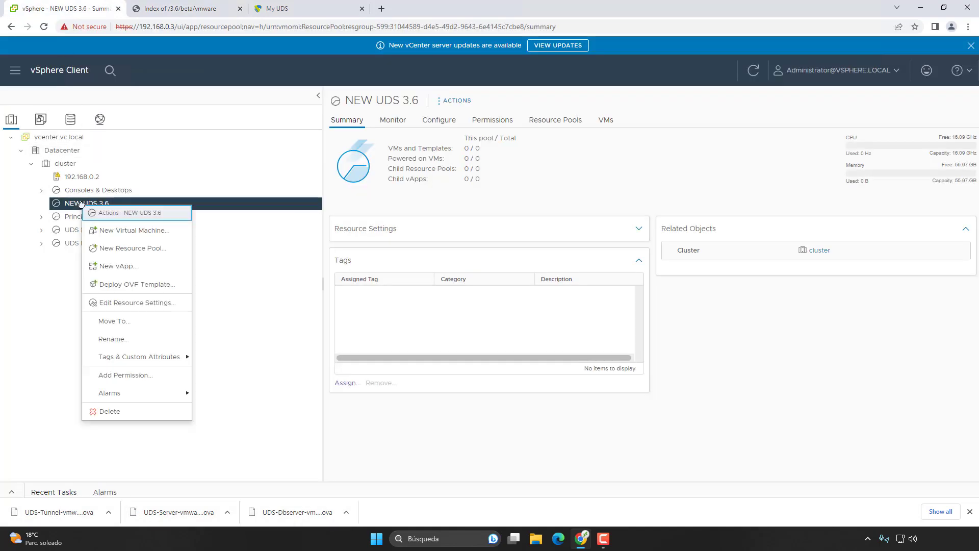
{"action": "left_click", "coordinate": [135, 285]}
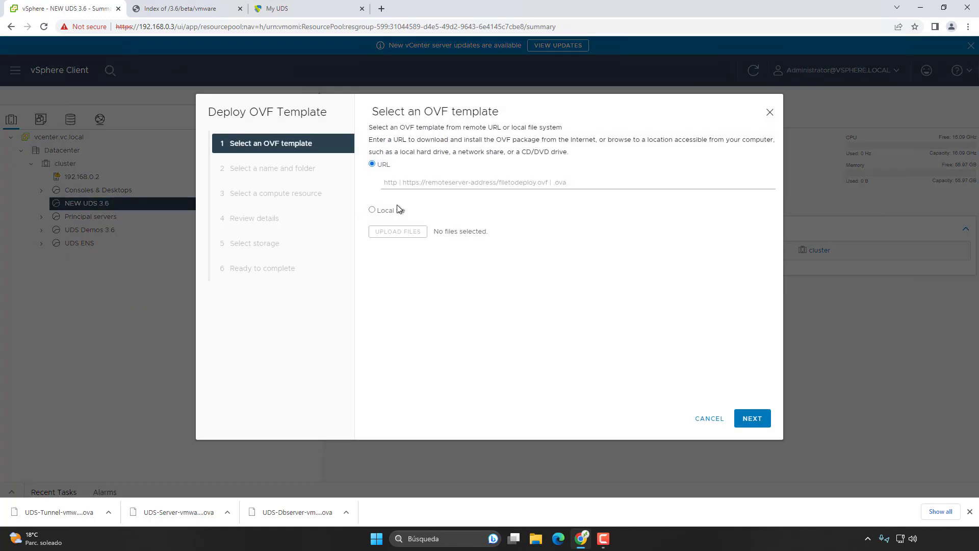
{"action": "left_click", "coordinate": [396, 209]}
{"action": "left_click", "coordinate": [404, 249]}
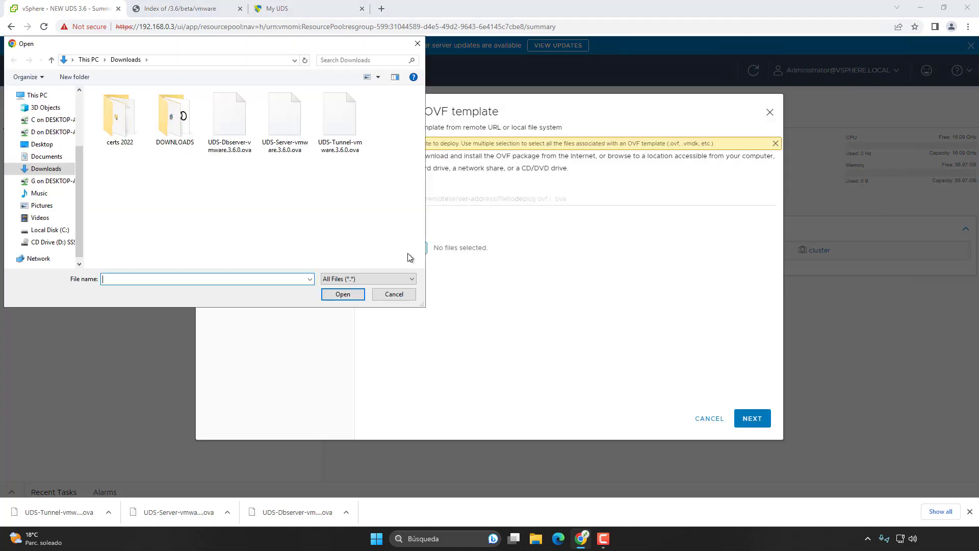
{"action": "double_click", "coordinate": [231, 118]}
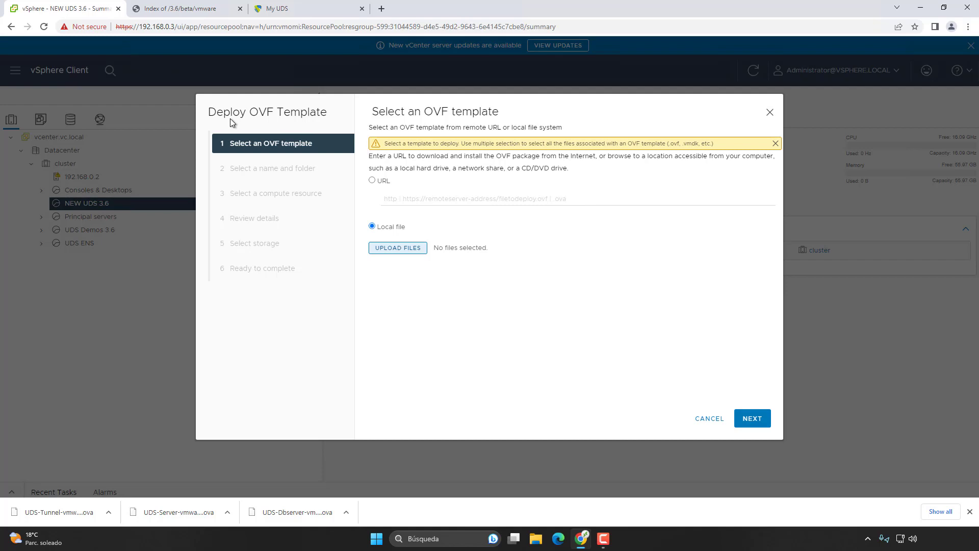
Keep the name Dbserver-3.6.0 and NEW UDS 3.6 as compute resource, and pass review details.
{"action": "left_click", "coordinate": [764, 415]}
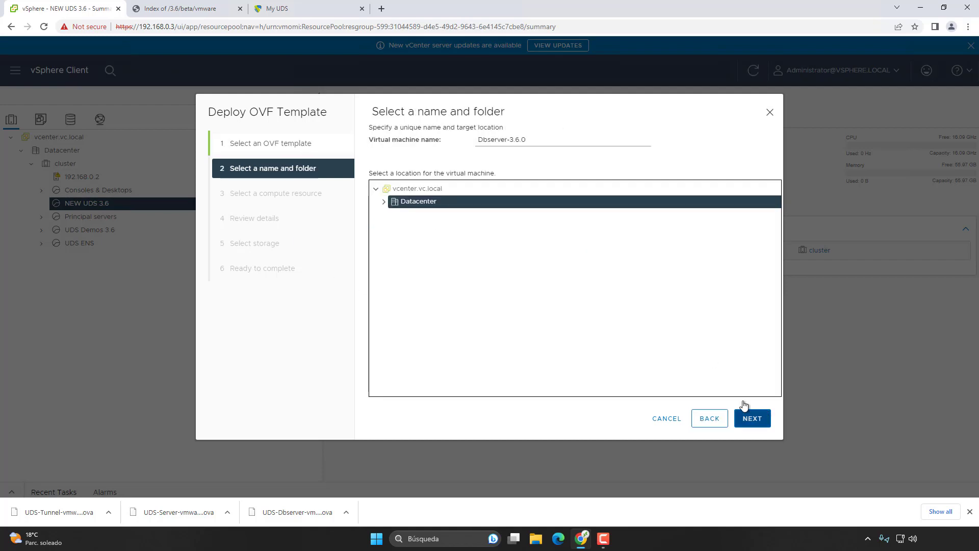
{"action": "left_click", "coordinate": [516, 139]}
{"action": "left_click", "coordinate": [751, 417]}
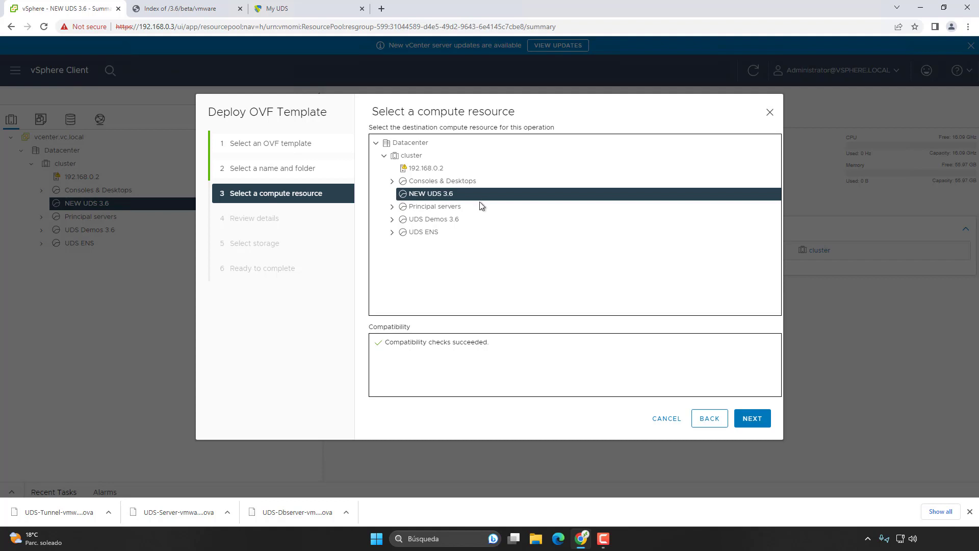
{"action": "left_click", "coordinate": [745, 428]}
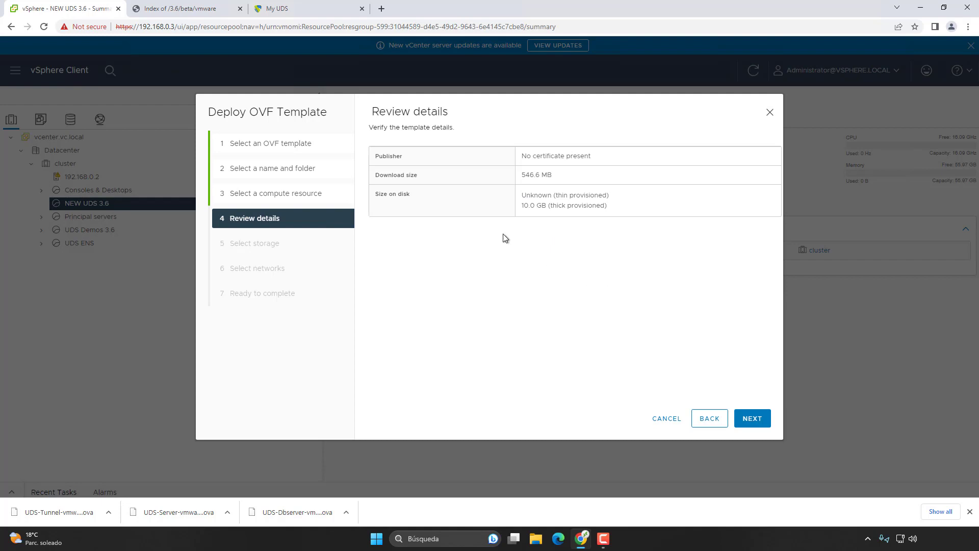
{"action": "left_click_drag", "start_coordinate": [522, 206], "coordinate": [610, 209]}
{"action": "left_click", "coordinate": [640, 250]}
{"action": "left_click", "coordinate": [752, 418]}
Store the virtual machine on SSD2 with the Thin Provision disk format.
{"action": "left_click", "coordinate": [518, 236]}
{"action": "left_click", "coordinate": [522, 151]}
{"action": "left_click", "coordinate": [536, 185]}
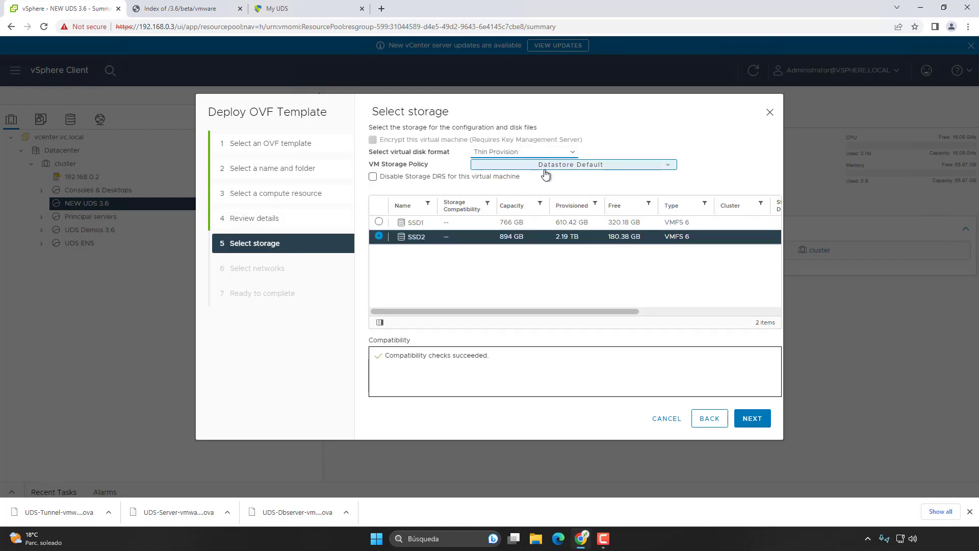
Map the bridged network to LAN and finish the Dbserver deployment.
{"action": "left_click", "coordinate": [754, 419]}
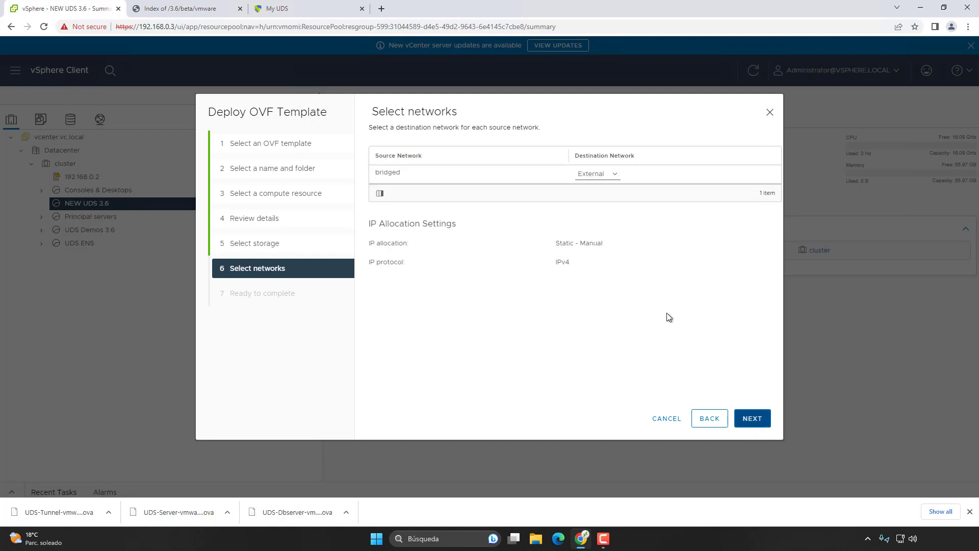
{"action": "left_click", "coordinate": [594, 178]}
{"action": "left_click", "coordinate": [592, 194]}
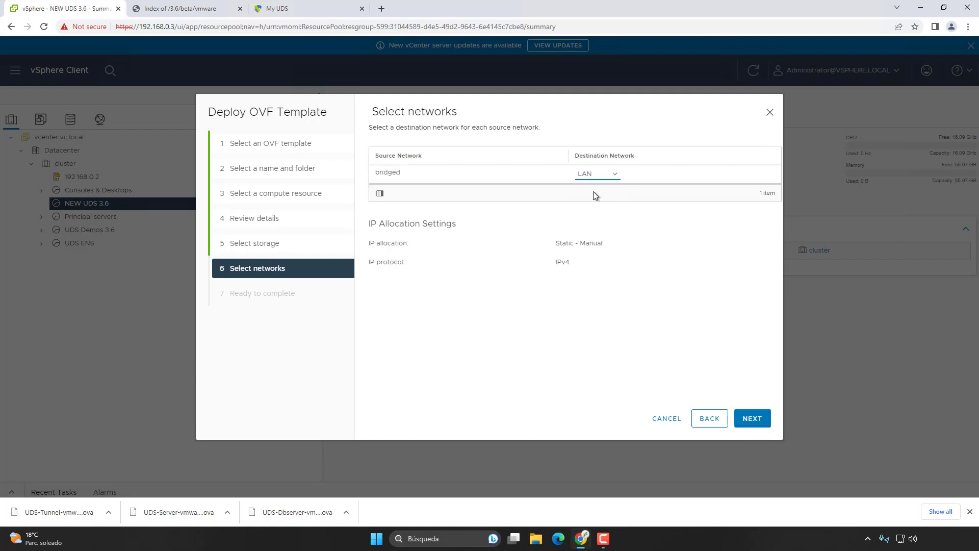
{"action": "left_click", "coordinate": [746, 430]}
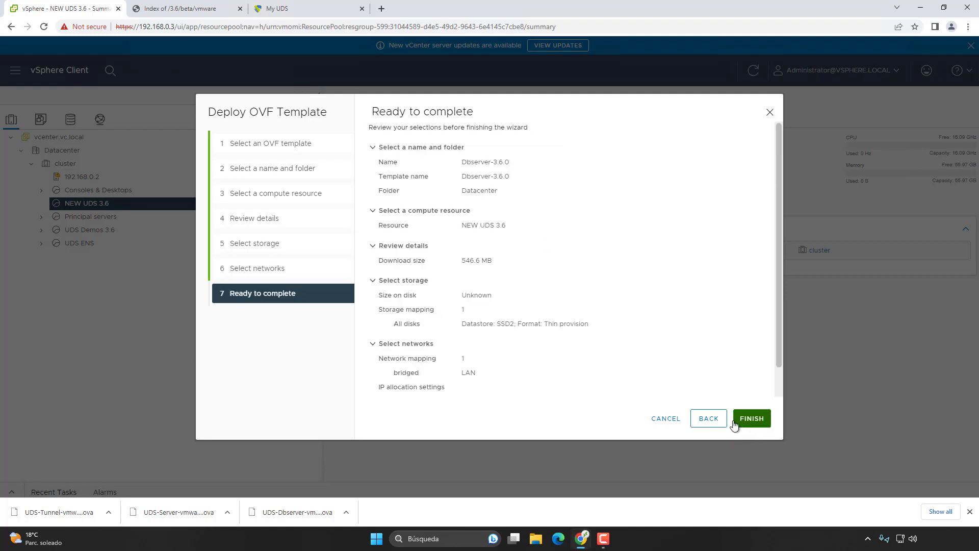
{"action": "scroll", "coordinate": [574, 349], "scroll_direction": "down", "scroll_amount": 1}
{"action": "scroll", "coordinate": [575, 349], "scroll_direction": "up", "scroll_amount": 1}
{"action": "left_click", "coordinate": [760, 419]}
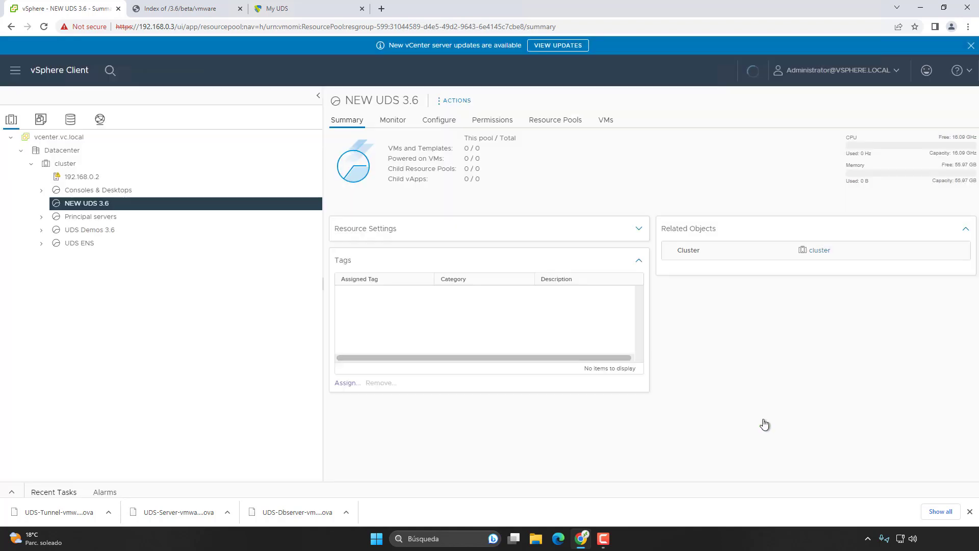
Start a second OVF deployment into NEW UDS 3.6 from UDS-Server-vmware.3.6.0.ova.
{"action": "left_click", "coordinate": [12, 493]}
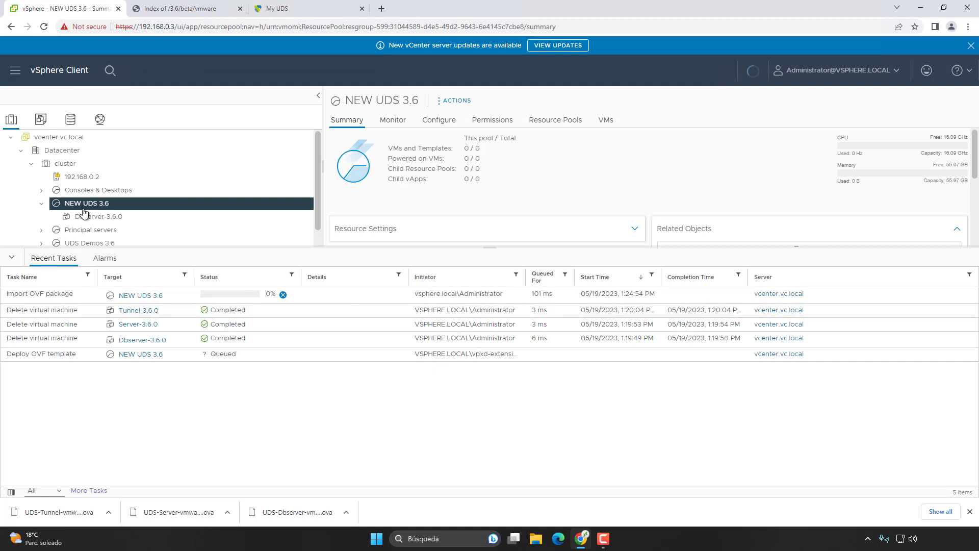
{"action": "left_click", "coordinate": [12, 258]}
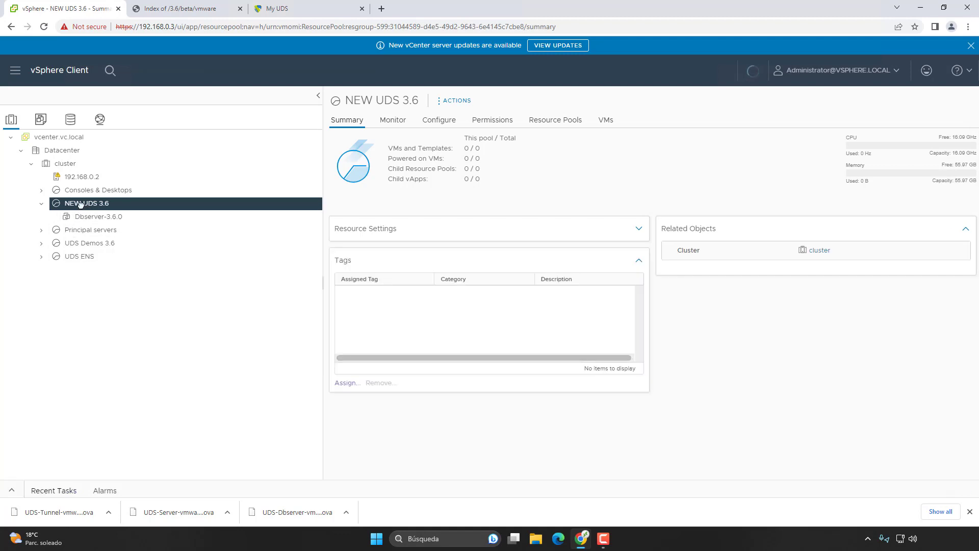
{"action": "right_click", "coordinate": [86, 205]}
{"action": "left_click", "coordinate": [126, 284]}
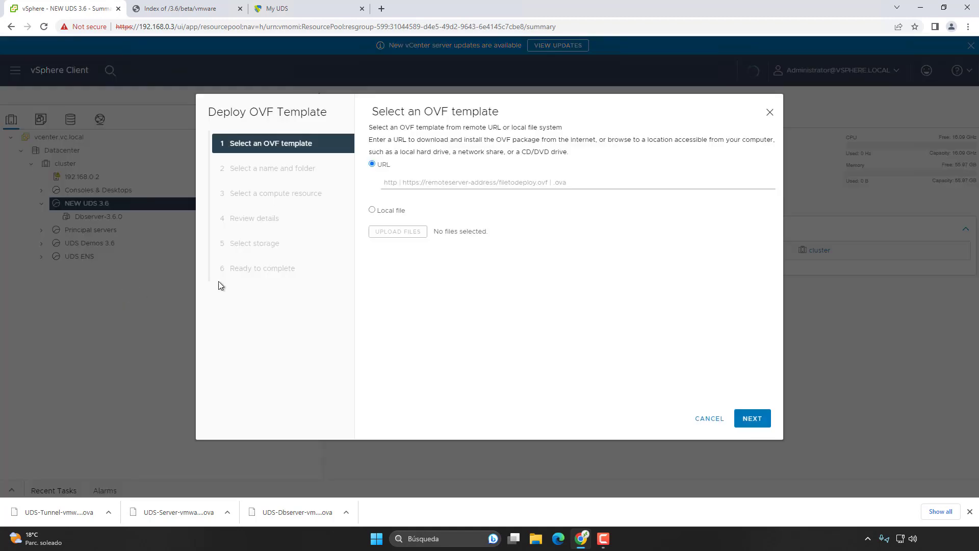
{"action": "left_click", "coordinate": [385, 213]}
{"action": "left_click", "coordinate": [398, 248]}
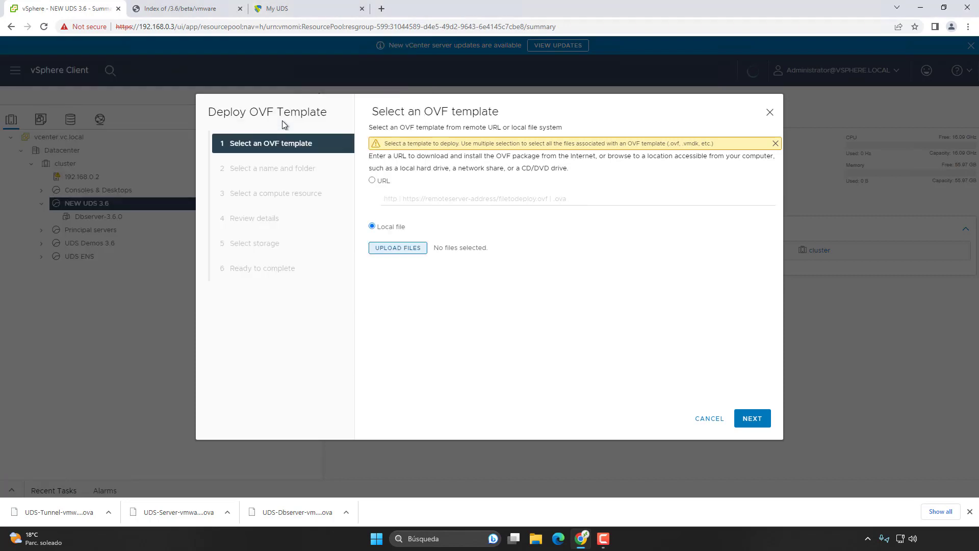
Accept the default name, compute and storage, set the destination network to LAN, and finish.
{"action": "left_click", "coordinate": [752, 418]}
{"action": "left_click", "coordinate": [752, 418]}
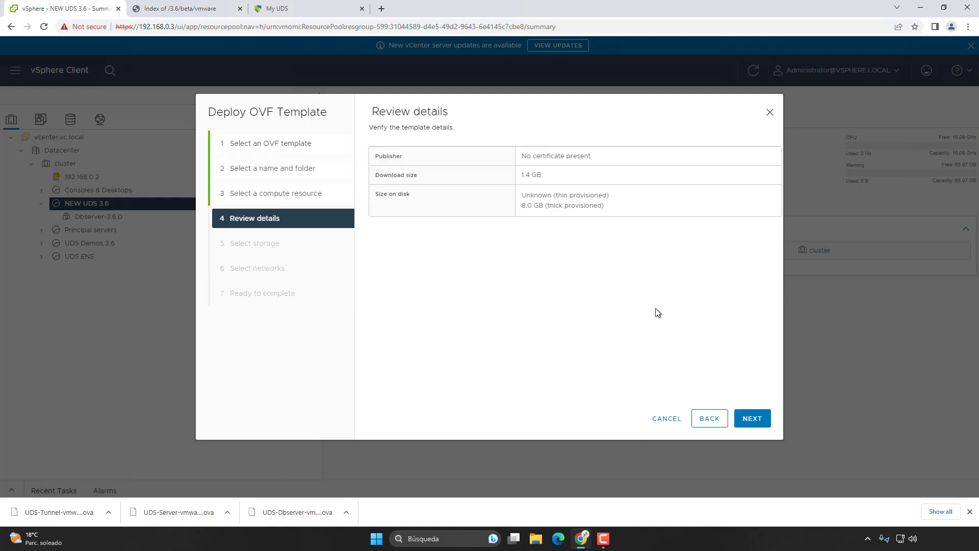
{"action": "left_click", "coordinate": [752, 418]}
{"action": "left_click", "coordinate": [601, 159]}
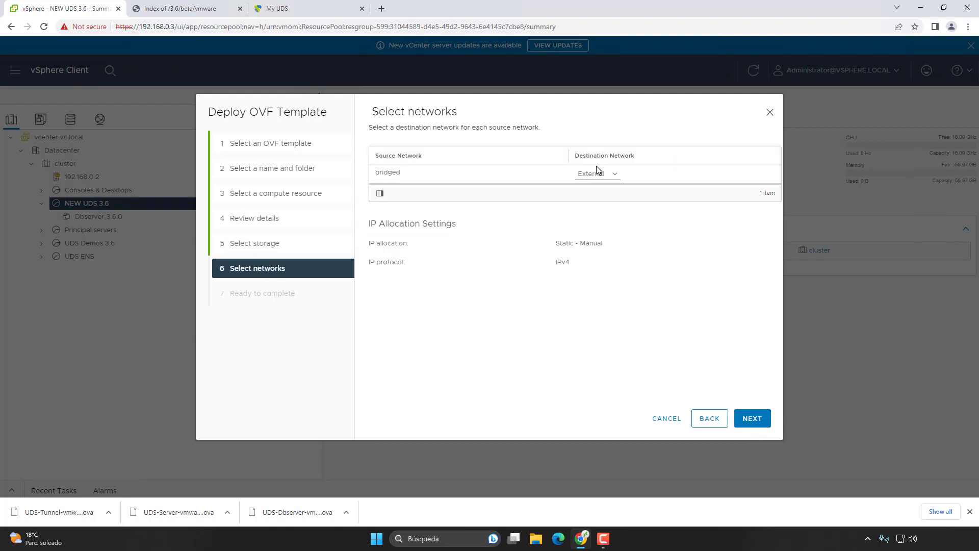
{"action": "left_click", "coordinate": [597, 174]}
{"action": "left_click", "coordinate": [599, 191]}
{"action": "left_click", "coordinate": [367, 240]}
{"action": "left_click", "coordinate": [605, 367]}
{"action": "left_click", "coordinate": [752, 418]}
{"action": "left_click", "coordinate": [750, 416]}
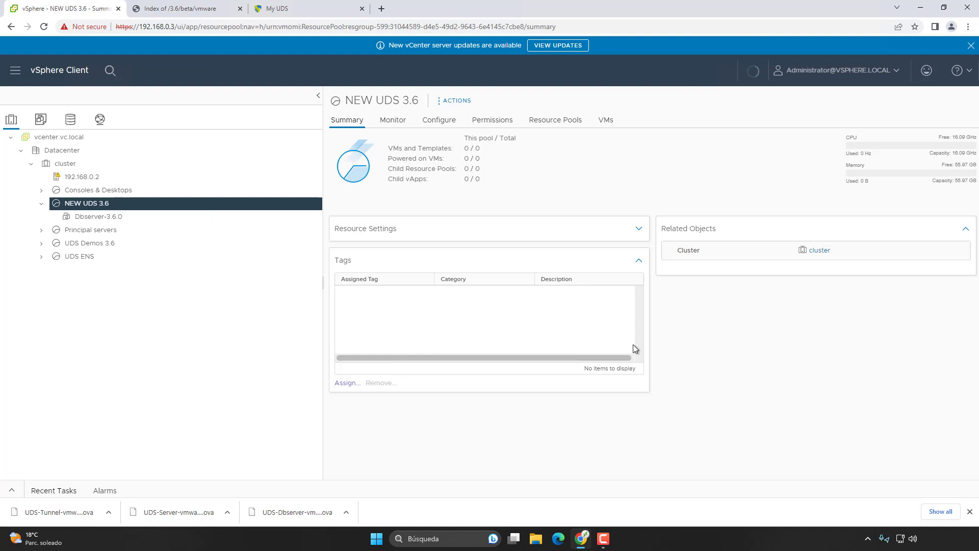
Start a third OVF deployment into NEW UDS 3.6 from UDS-Tunnel-vmware.3.6.0.ova.
{"action": "right_click", "coordinate": [90, 203]}
{"action": "left_click", "coordinate": [137, 262]}
{"action": "left_click", "coordinate": [406, 214]}
{"action": "left_click", "coordinate": [398, 231]}
{"action": "double_click", "coordinate": [338, 121]}
Name it Tunnel-3.6.0, choose its datastore, keep the LAN network and finish deploying.
{"action": "left_click", "coordinate": [752, 418]}
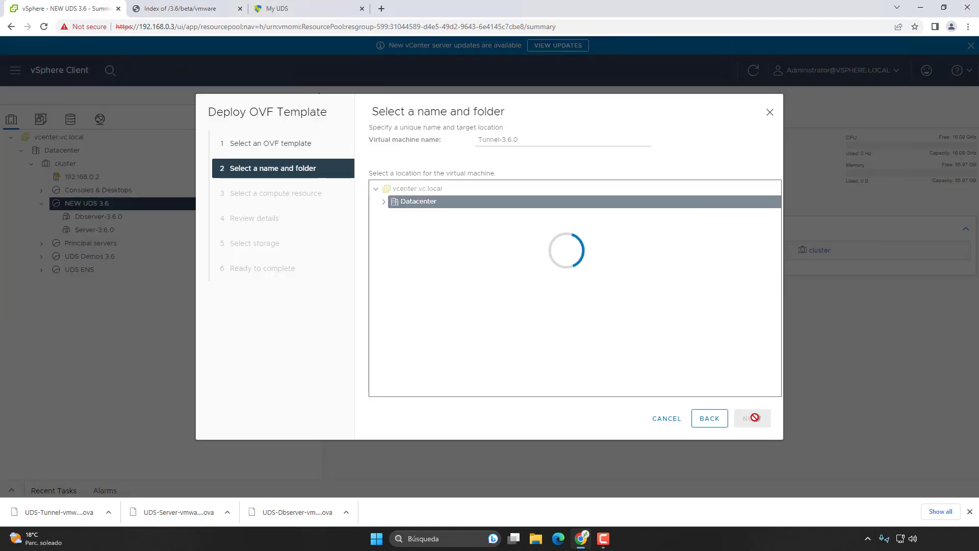
{"action": "left_click", "coordinate": [752, 417]}
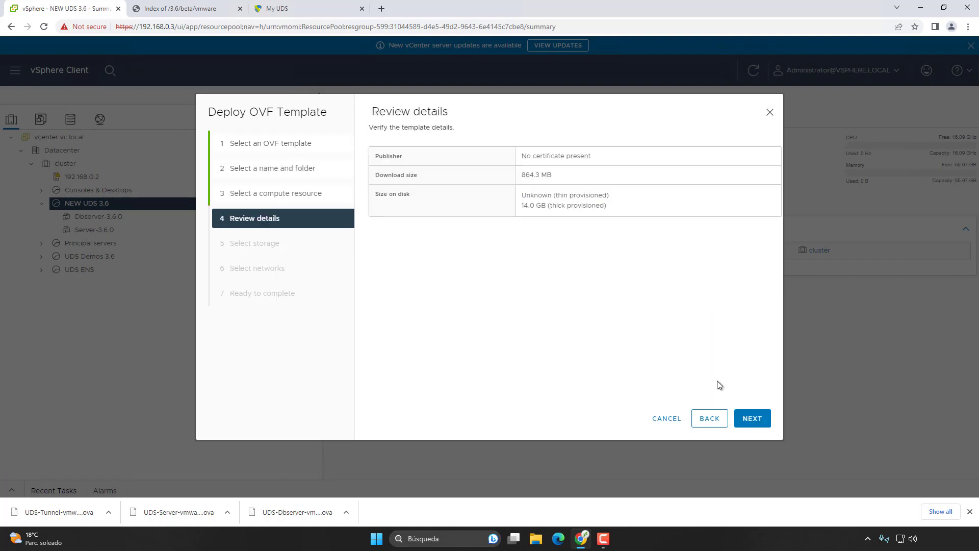
{"action": "left_click", "coordinate": [752, 418]}
{"action": "left_click", "coordinate": [503, 233]}
{"action": "left_click", "coordinate": [752, 418]}
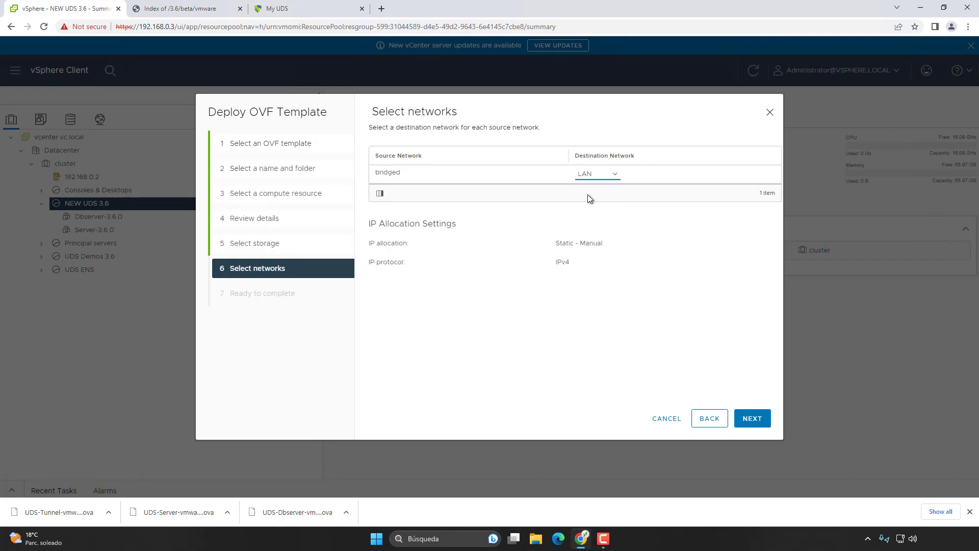
{"action": "left_click", "coordinate": [752, 418]}
{"action": "left_click", "coordinate": [754, 419]}
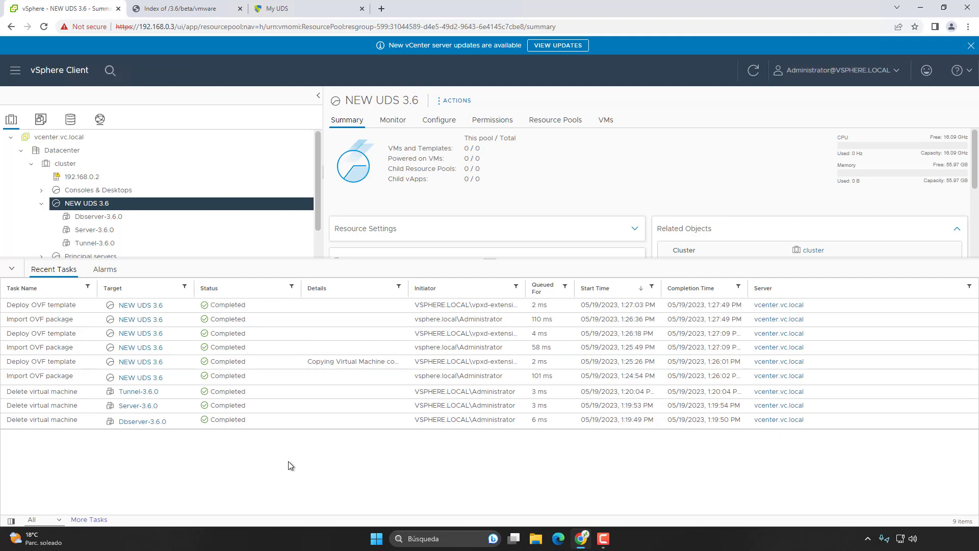
Select Dbserver-3.6.0 in the inventory, power it on and request its console.
{"action": "left_click", "coordinate": [12, 273]}
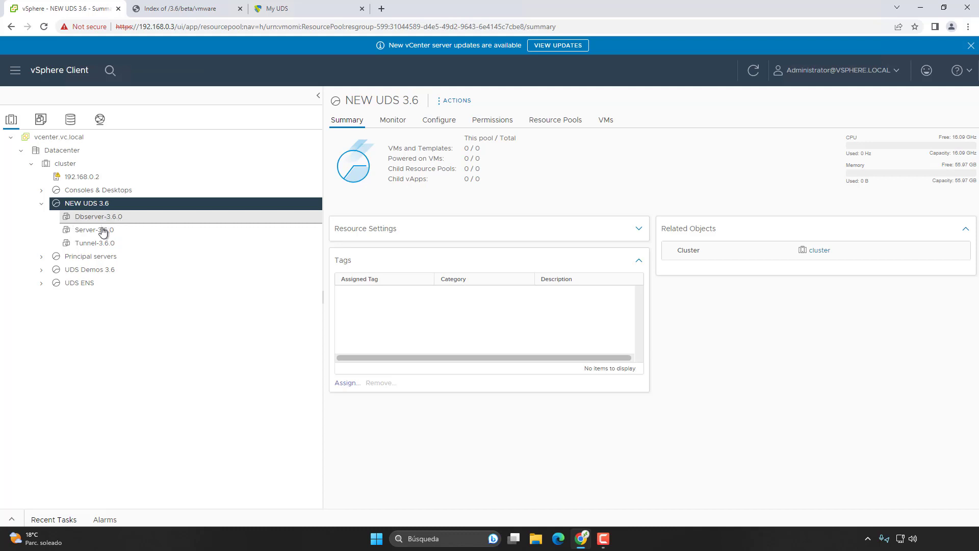
{"action": "left_click", "coordinate": [103, 231]}
{"action": "left_click", "coordinate": [100, 243]}
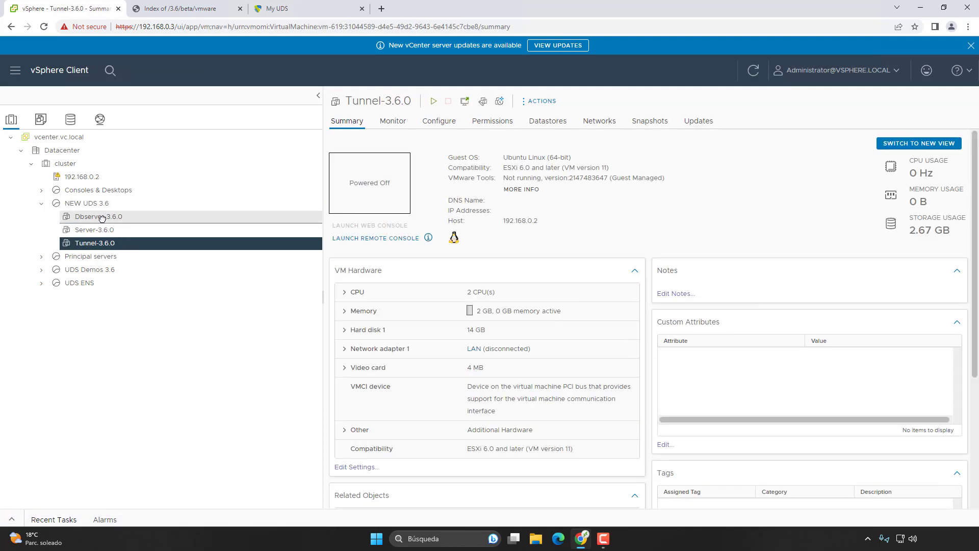
{"action": "left_click", "coordinate": [102, 218]}
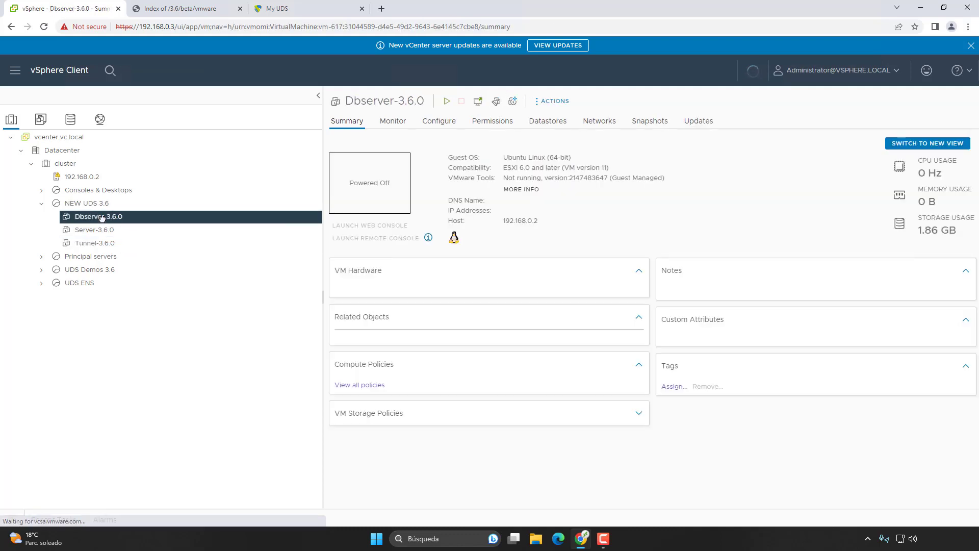
{"action": "left_click", "coordinate": [444, 105]}
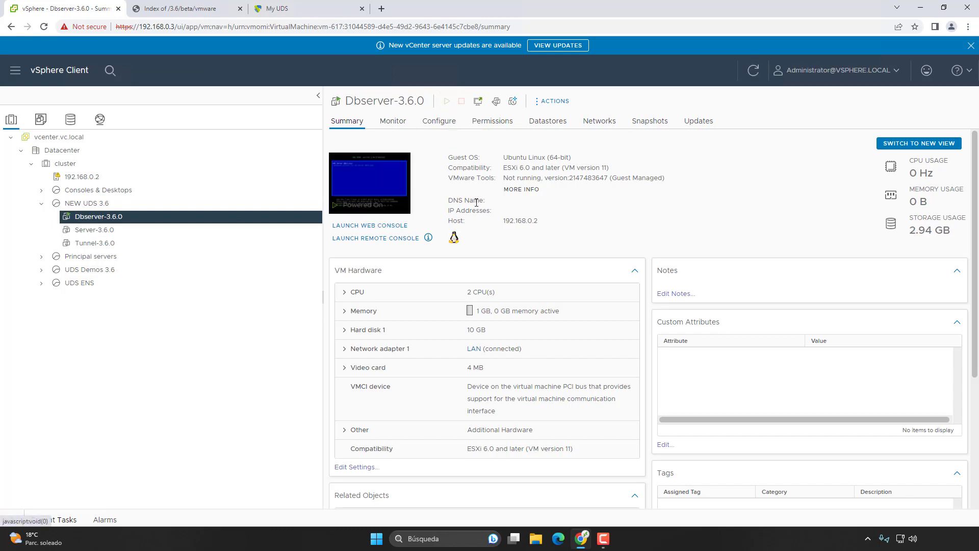
{"action": "left_click", "coordinate": [393, 191]}
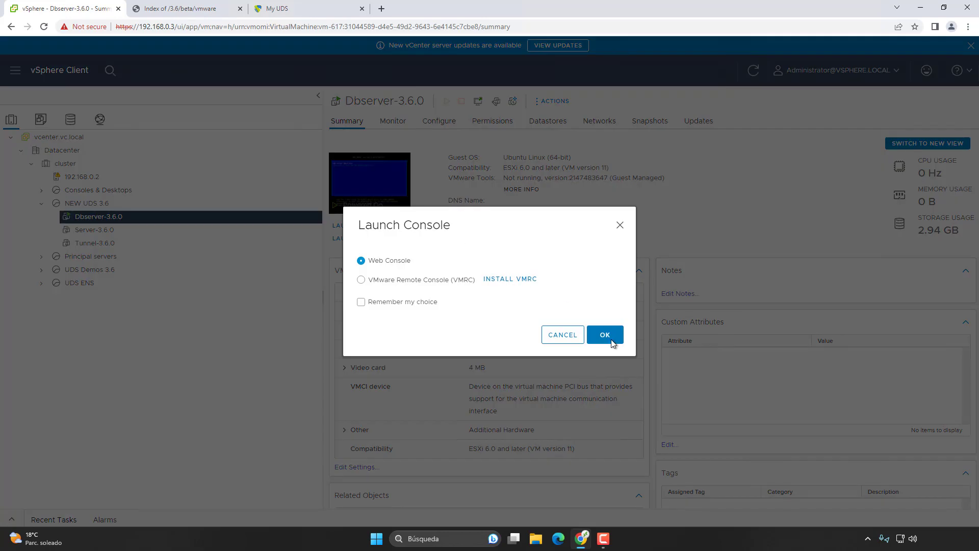
Launch the Dbserver Web Console in a new tab and close the download index tab.
{"action": "left_click", "coordinate": [609, 337]}
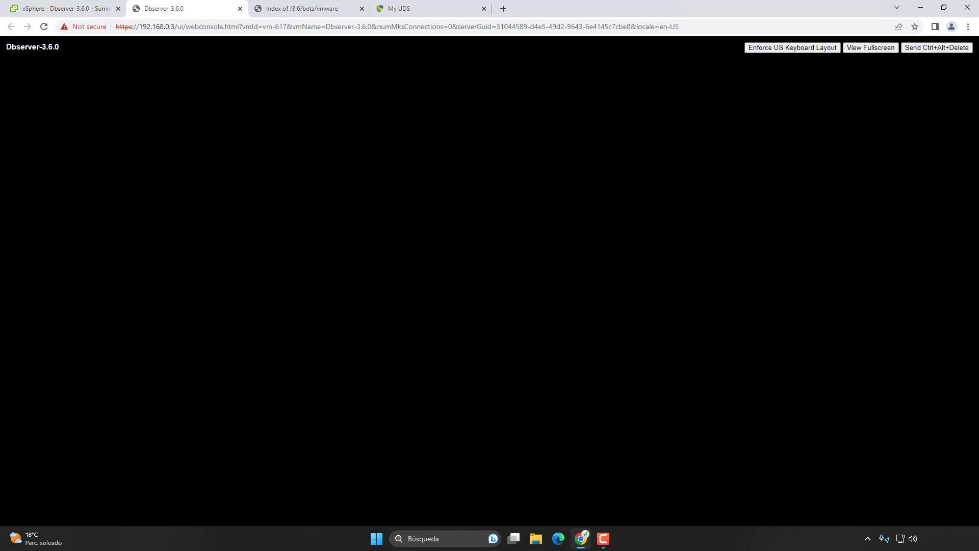
{"action": "left_click", "coordinate": [361, 8]}
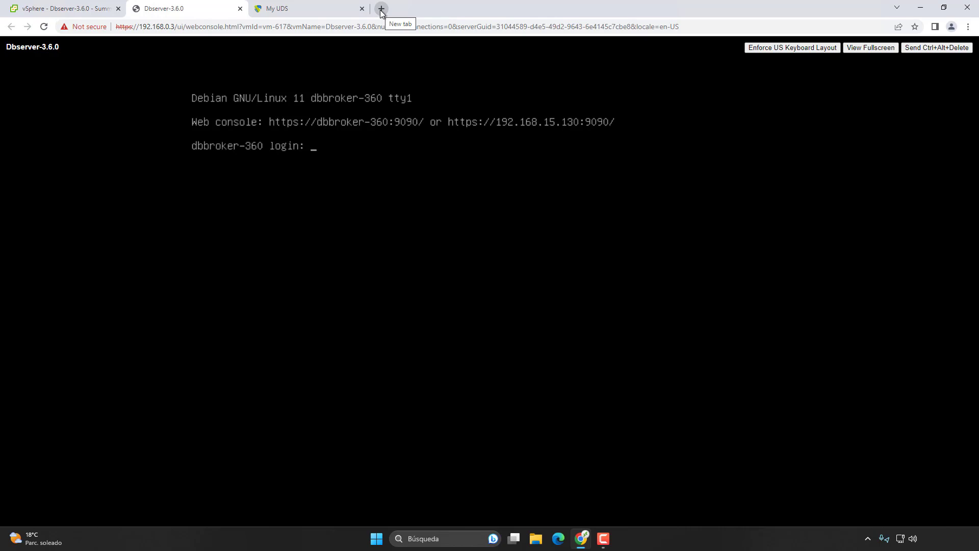
Log in as root with the account password and enter nano /etc/network/interfaces.
{"action": "type", "text": "root"}
{"action": "key", "text": "Return"}
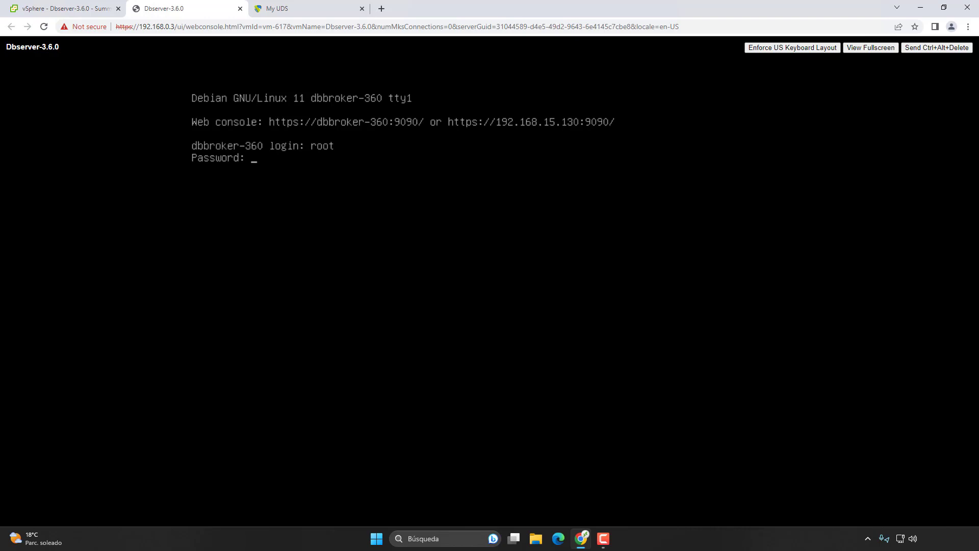
{"action": "key", "text": "Return"}
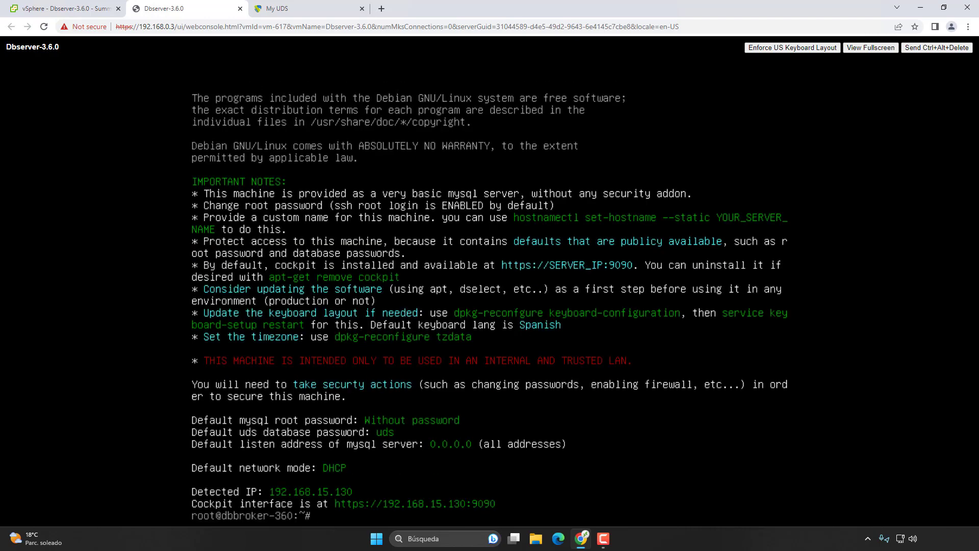
{"action": "type", "text": "nano /etc/network/interfaces"}
Make eth0 static with address 192.168.0.70, netmask 255.255.255.0 and gateway 192.168.0.1.
{"action": "key", "text": "Return"}
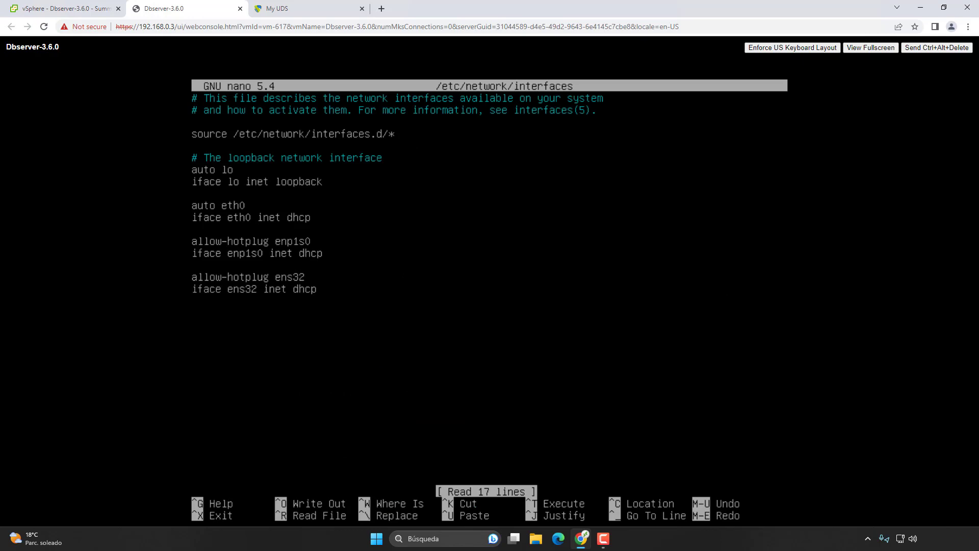
{"action": "key", "text": "Down"}
{"action": "key", "text": "Down"}
{"action": "key", "text": "Down"}
{"action": "key", "text": "Down"}
{"action": "key", "text": "Down"}
{"action": "key", "text": "Down"}
{"action": "key", "text": "Down"}
{"action": "key", "text": "Down"}
{"action": "key", "text": "Down"}
{"action": "key", "text": "End"}
{"action": "key", "text": "BackSpace"}
{"action": "key", "text": "BackSpace"}
{"action": "key", "text": "BackSpace"}
{"action": "key", "text": "BackSpace"}
{"action": "type", "text": "static"}
{"action": "key", "text": "Return"}
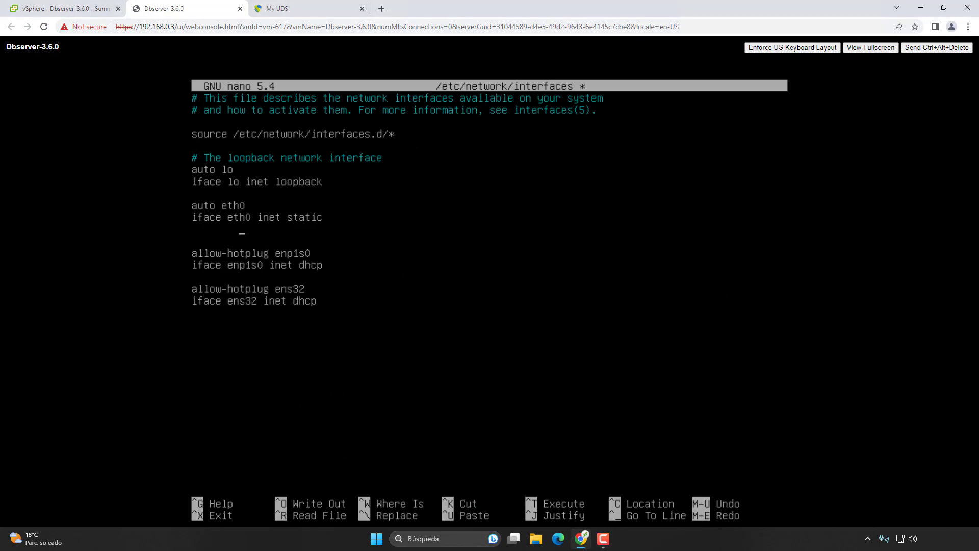
{"action": "type", "text": "address 192.168.0.70"}
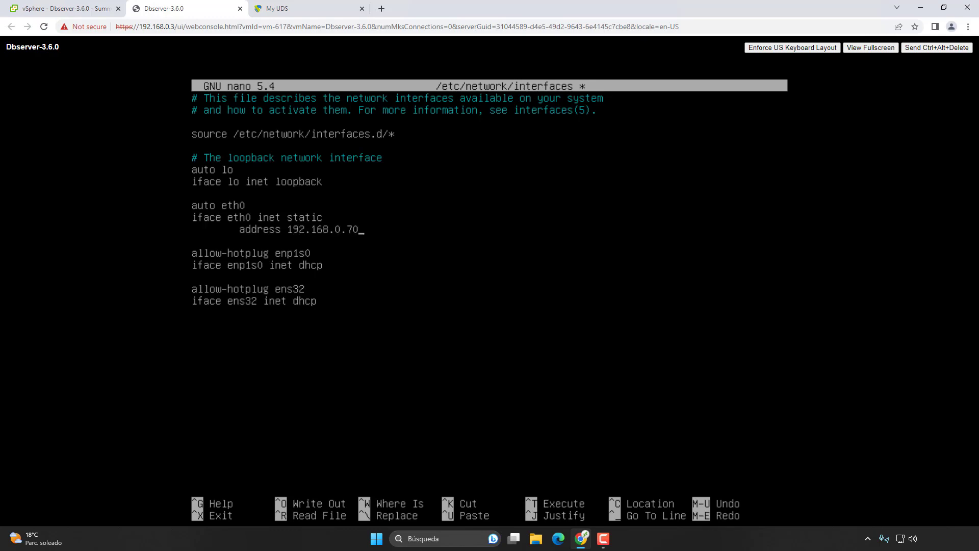
{"action": "key", "text": "Return"}
{"action": "type", "text": "netmask "}
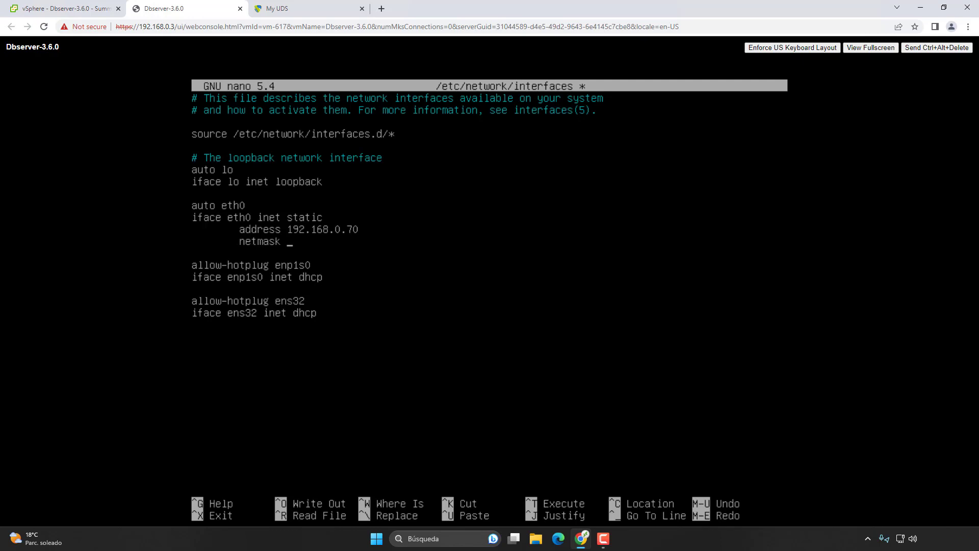
{"action": "type", "text": "255.255.255.0"}
{"action": "key", "text": "Return"}
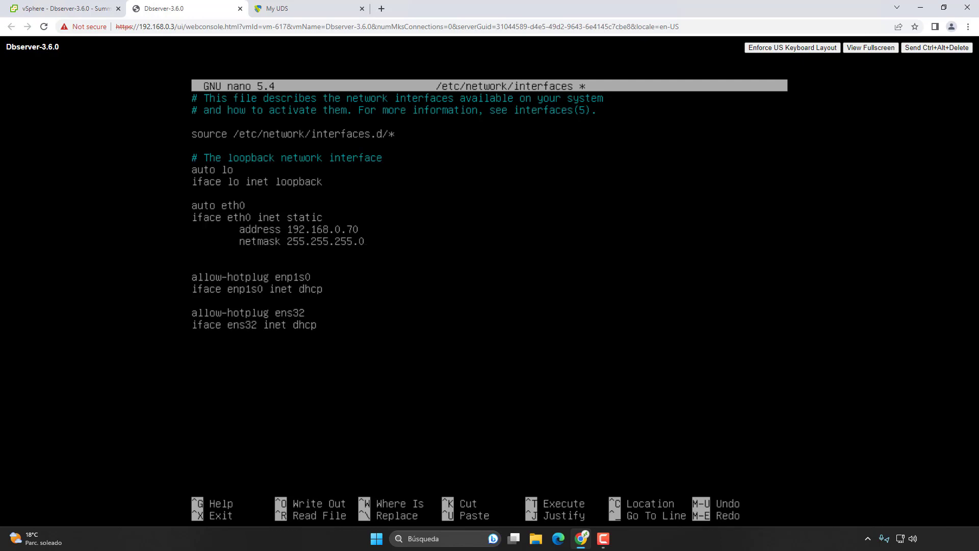
{"action": "type", "text": "gateway 192.168.0.1"}
Save the interfaces file, exit nano and recall the networking restart command.
{"action": "key", "text": "ctrl+o"}
{"action": "key", "text": "Return"}
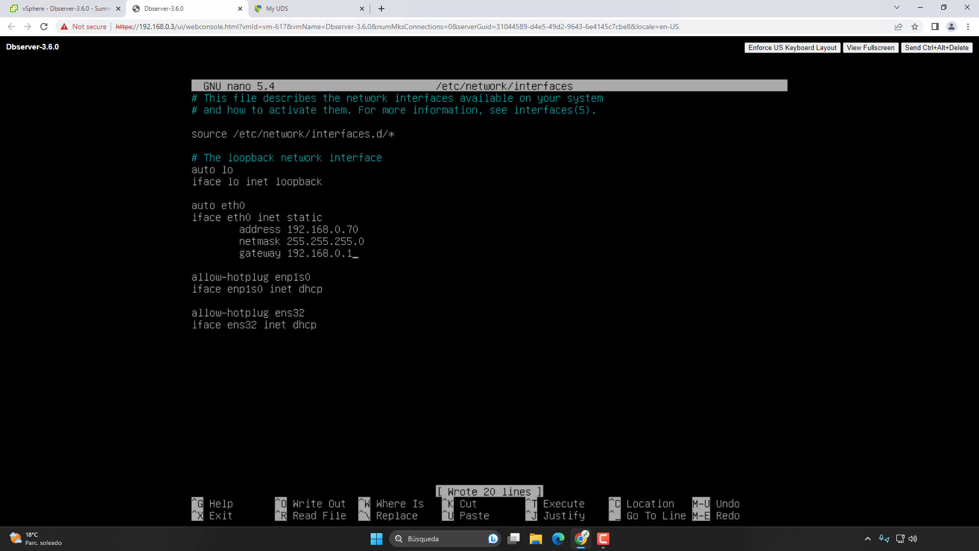
{"action": "key", "text": "ctrl+x"}
{"action": "key", "text": "Up"}
{"action": "key", "text": "Up"}
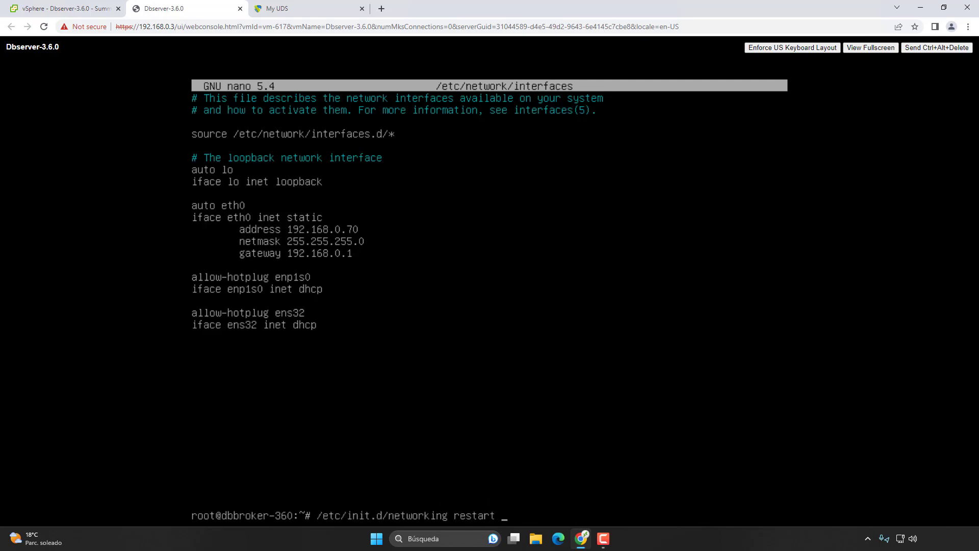
Restart networking and verify with ip a that eth0 shows 192.168.0.70/24.
{"action": "key", "text": "Return"}
{"action": "type", "text": "ip a"}
{"action": "key", "text": "Return"}
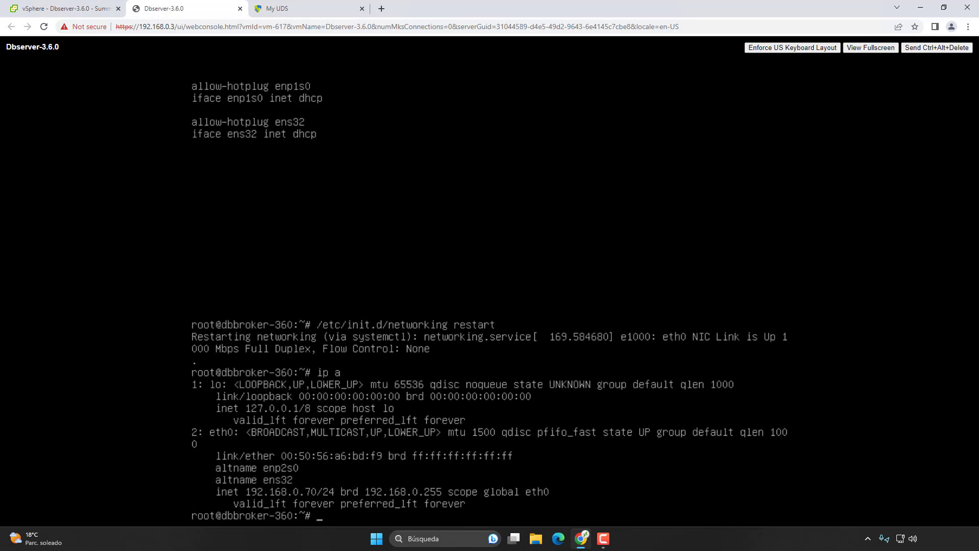
Close the Dbserver console, power on Server-3.6.0 and launch its Web Console.
{"action": "left_click", "coordinate": [240, 8]}
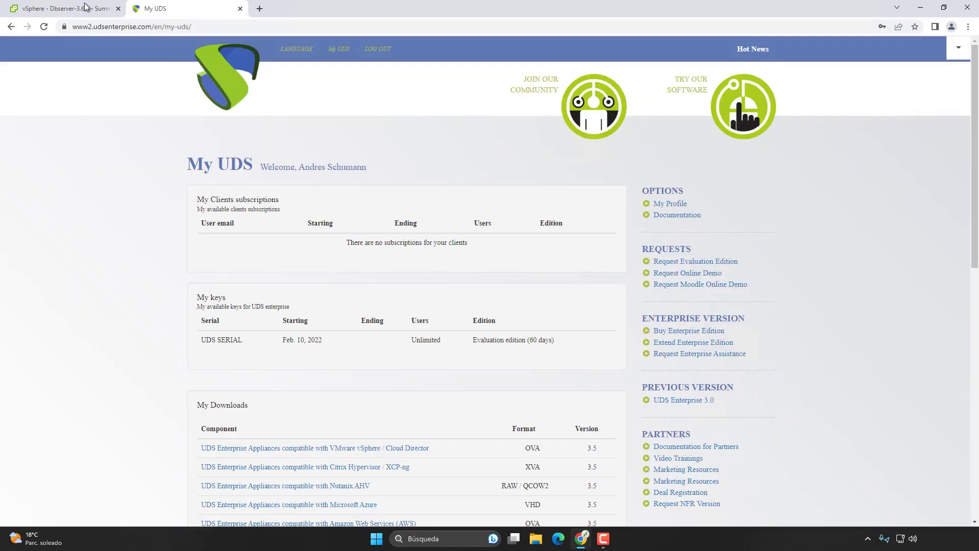
{"action": "left_click", "coordinate": [66, 8]}
{"action": "left_click", "coordinate": [95, 228]}
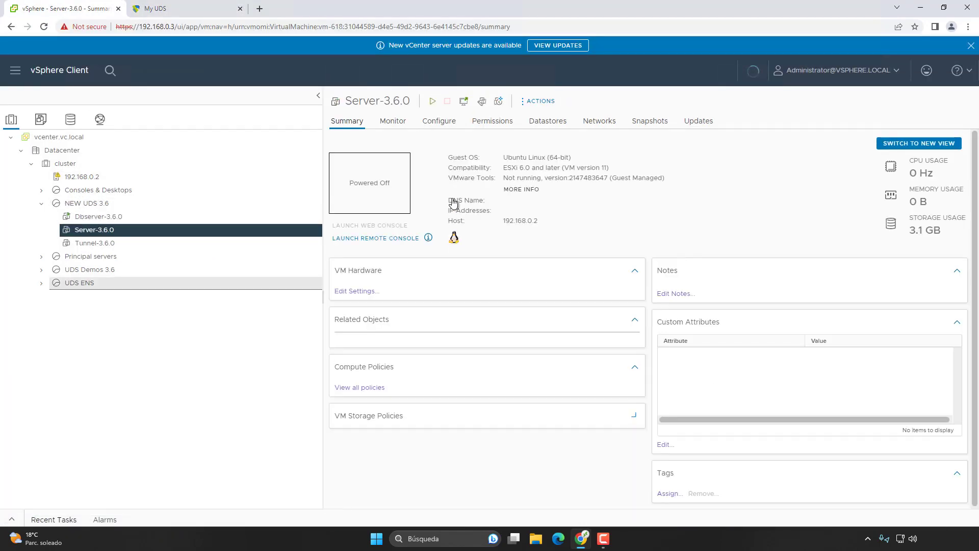
{"action": "left_click", "coordinate": [432, 101]}
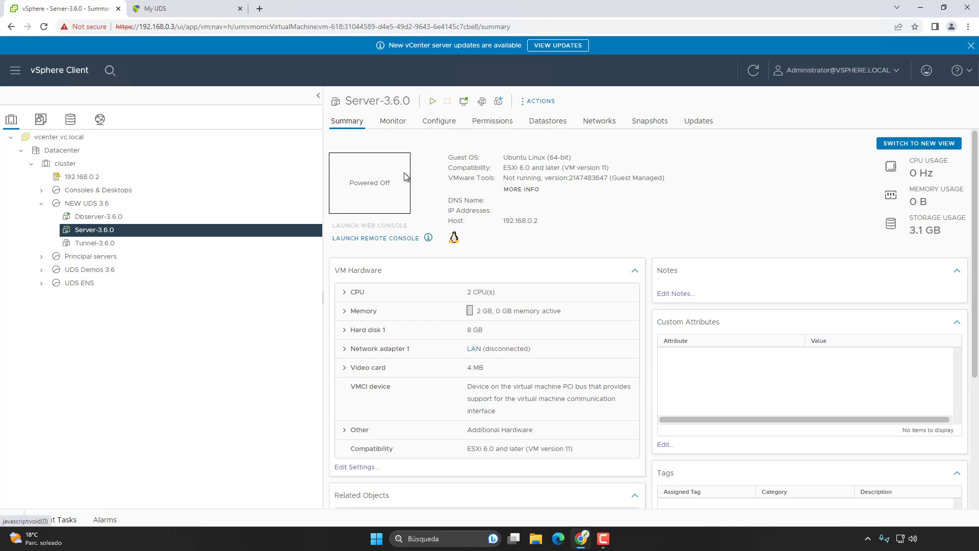
{"action": "left_click", "coordinate": [369, 183]}
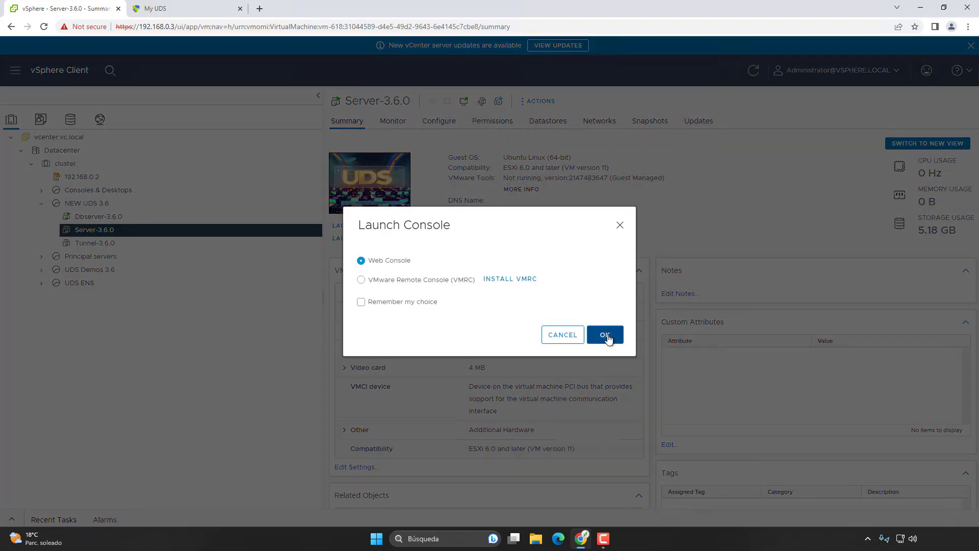
{"action": "left_click", "coordinate": [604, 334]}
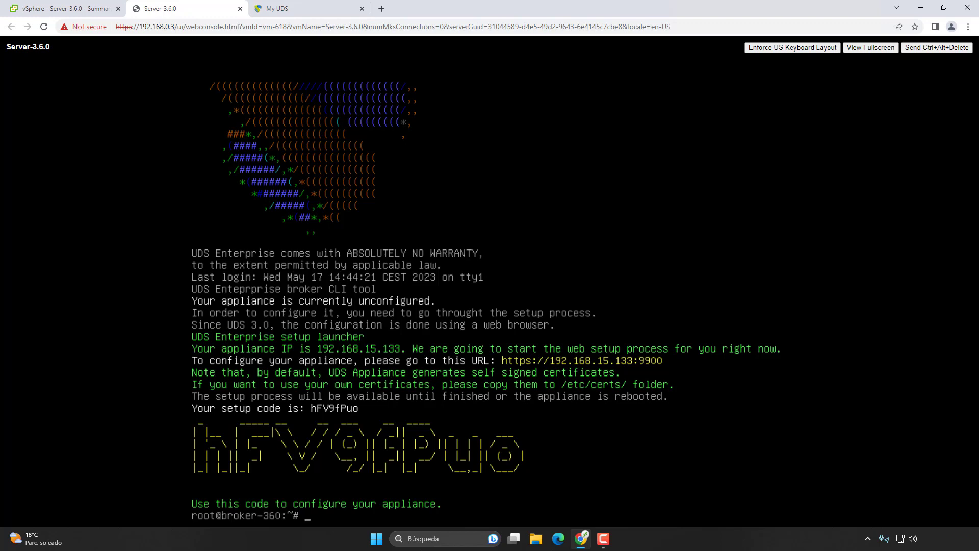
Run 'uds ip' at the root prompt to list its get, set and reset actions.
{"action": "type", "text": "s ip"}
{"action": "key", "text": "Return"}
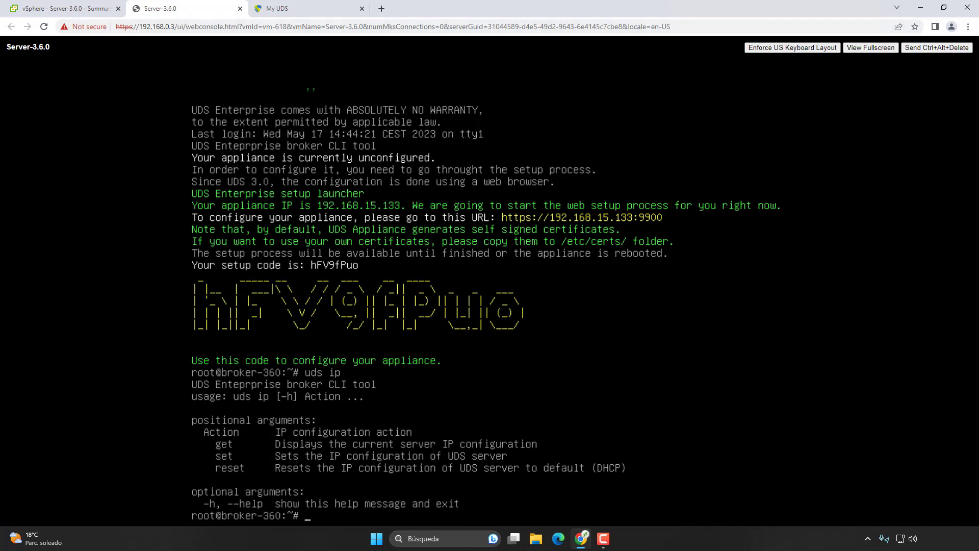
{"action": "left_click", "coordinate": [381, 9]}
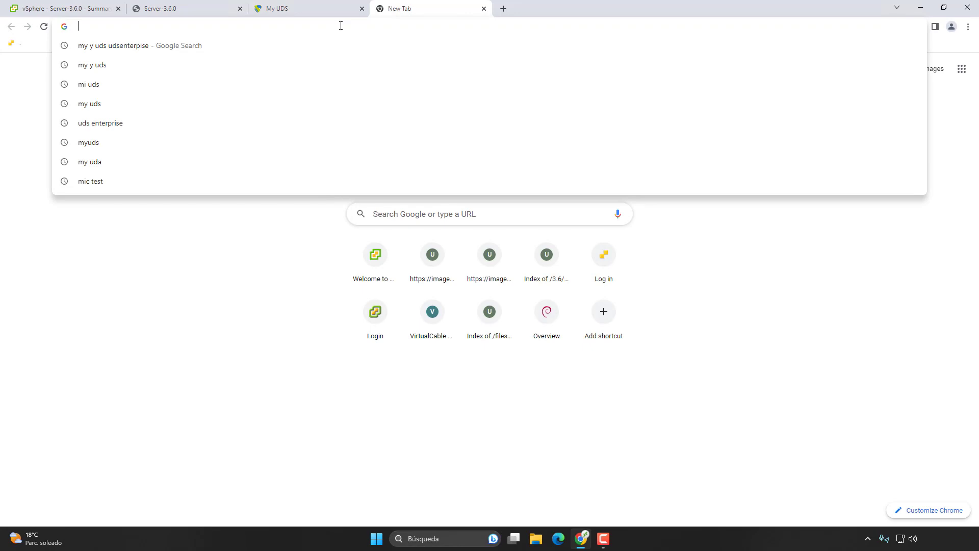
{"action": "type", "text": "https://192.1"}
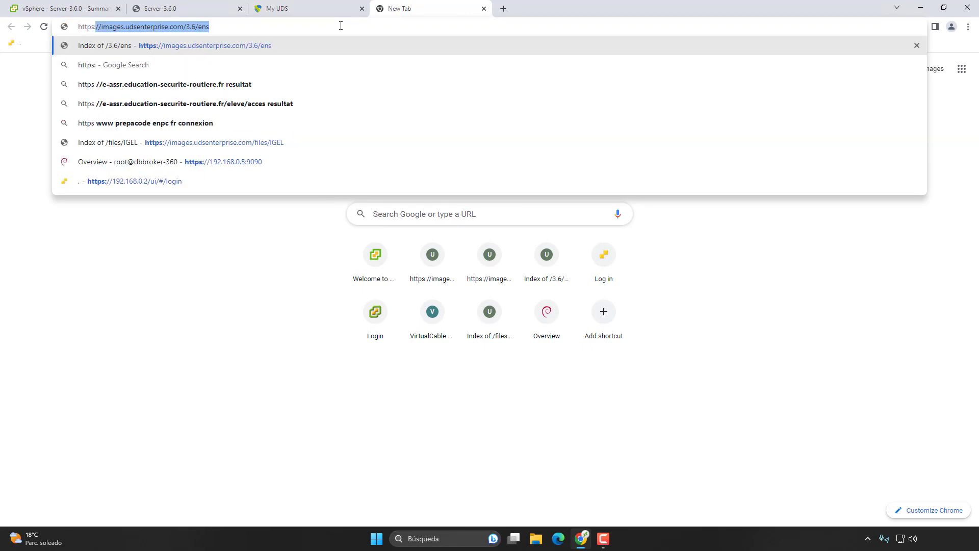
{"action": "type", "text": "68."}
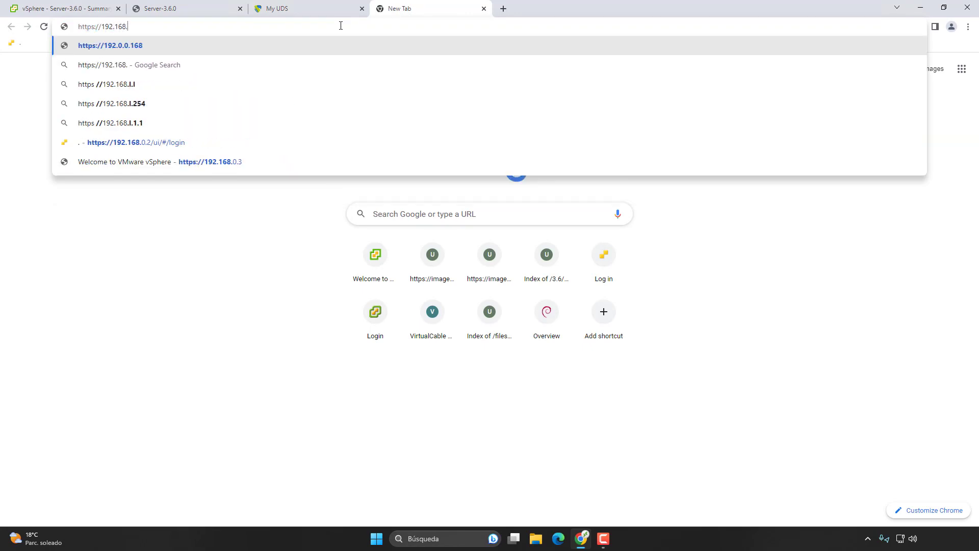
{"action": "type", "text": "15.133"}
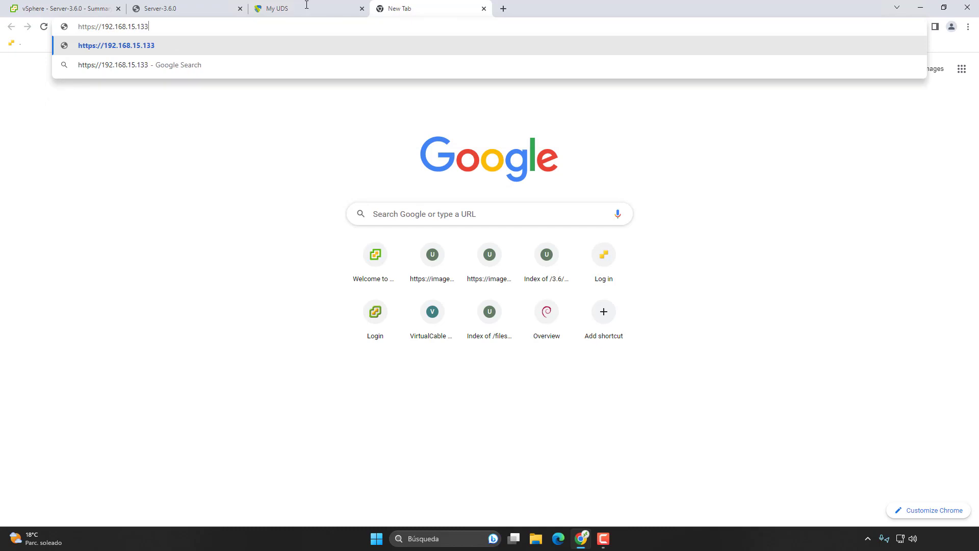
{"action": "left_click", "coordinate": [196, 7]}
{"action": "left_click", "coordinate": [424, 6]}
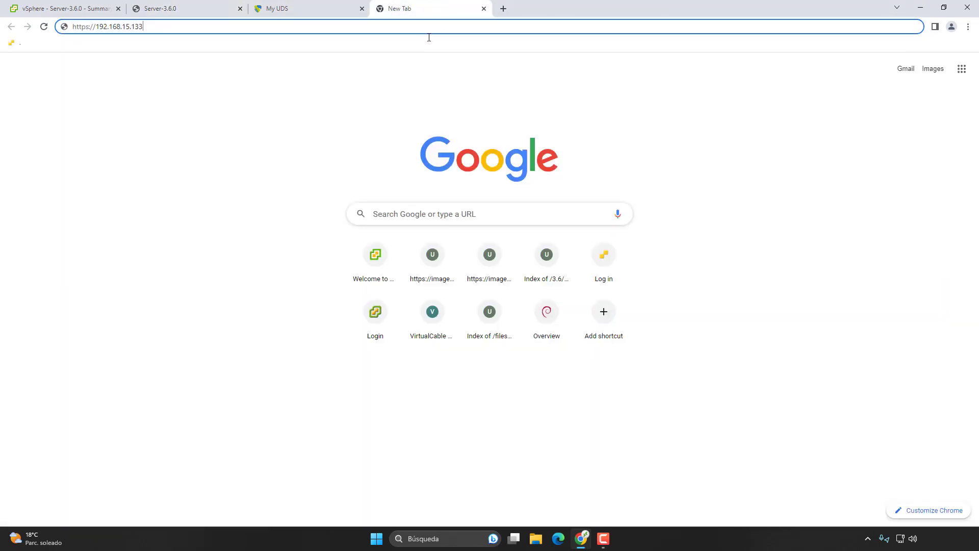
{"action": "type", "text": ":9900"}
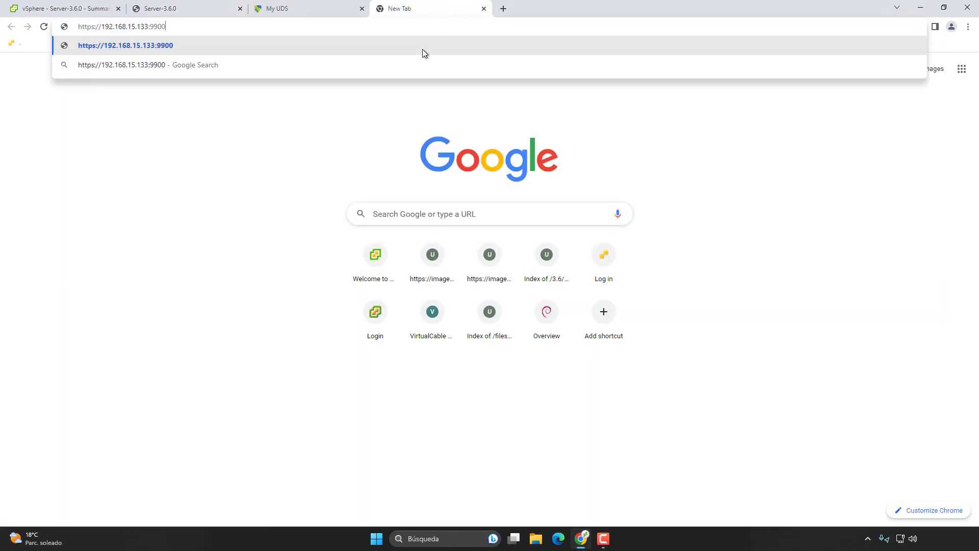
{"action": "key", "text": "Return"}
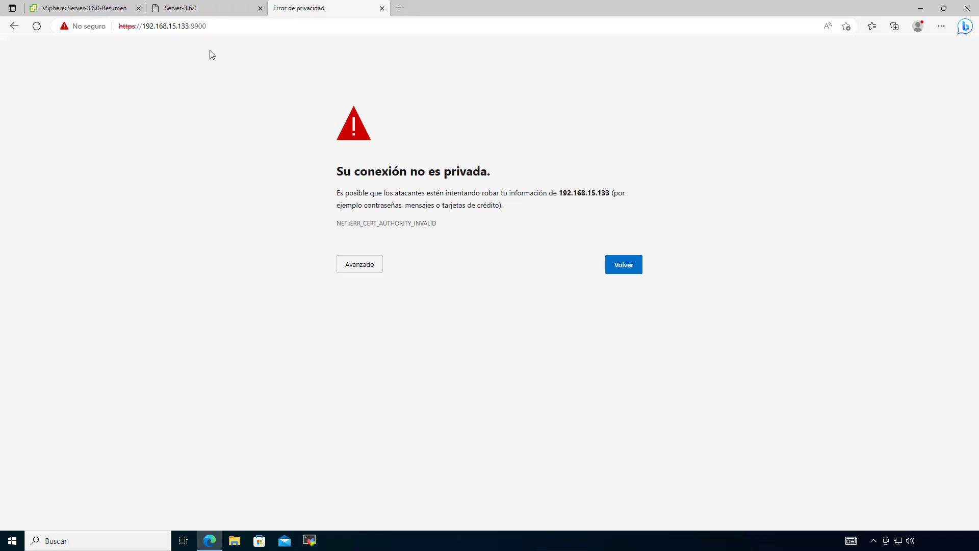
Bypass the certificate warning via Avanzado to continue to 192.168.15.133.
{"action": "left_click", "coordinate": [352, 269]}
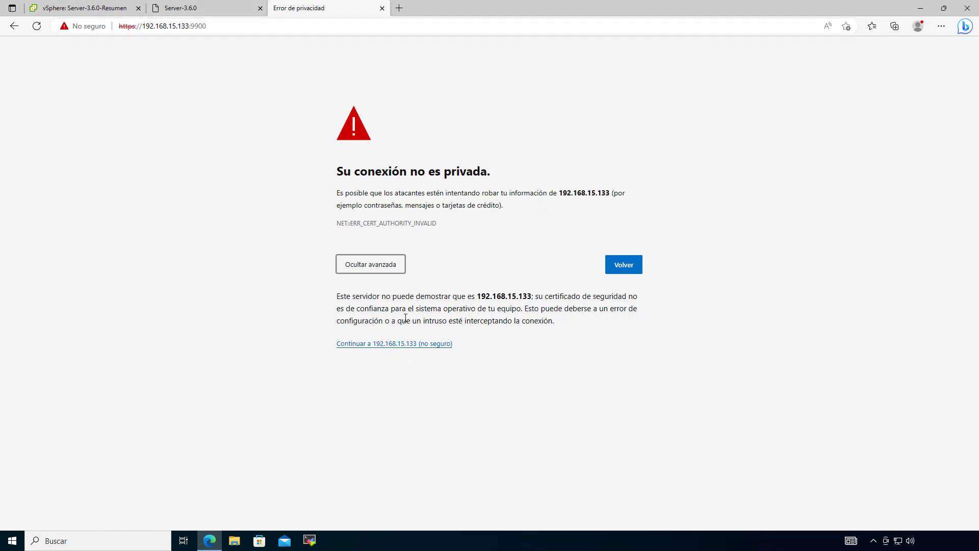
{"action": "left_click", "coordinate": [393, 345]}
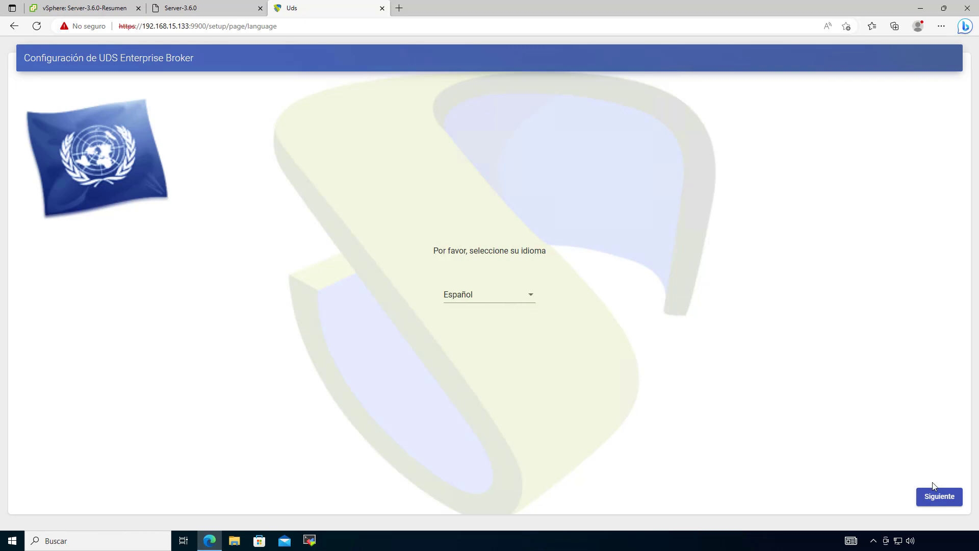
Switch the wizard language to English and decline Edge's translation offer.
{"action": "left_click", "coordinate": [476, 294]}
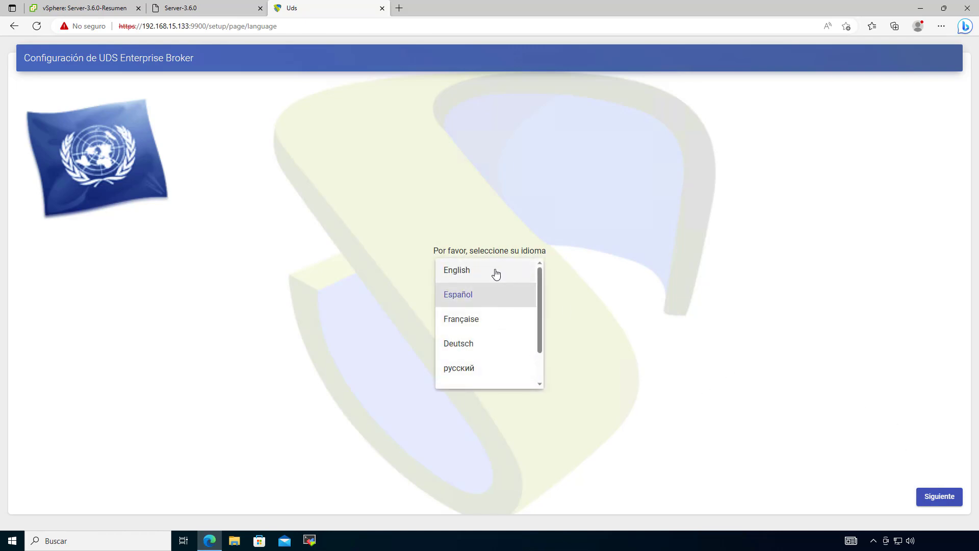
{"action": "left_click", "coordinate": [496, 274]}
{"action": "left_click", "coordinate": [797, 100]}
{"action": "left_click", "coordinate": [804, 118]}
Advance past the Welcome and EULA pages to Networking.
{"action": "left_click", "coordinate": [937, 493]}
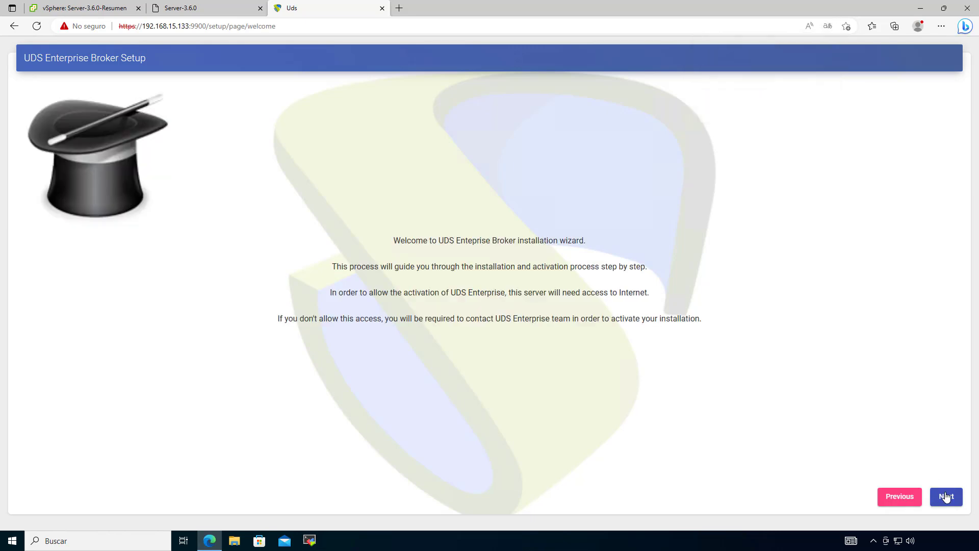
{"action": "left_click", "coordinate": [946, 497]}
{"action": "left_click", "coordinate": [946, 497]}
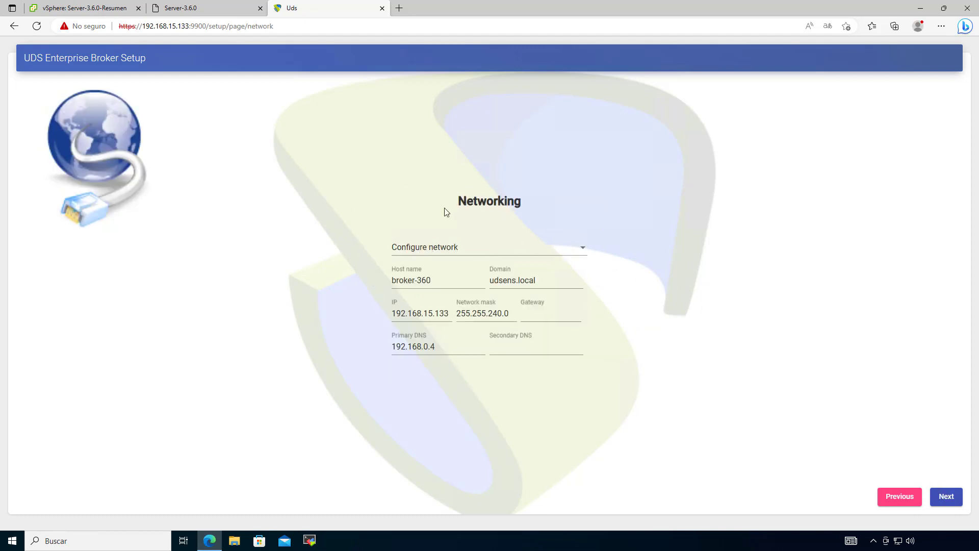
Change the domain to vc.local and the host name to broker360.
{"action": "left_click_drag", "start_coordinate": [549, 281], "coordinate": [471, 281]}
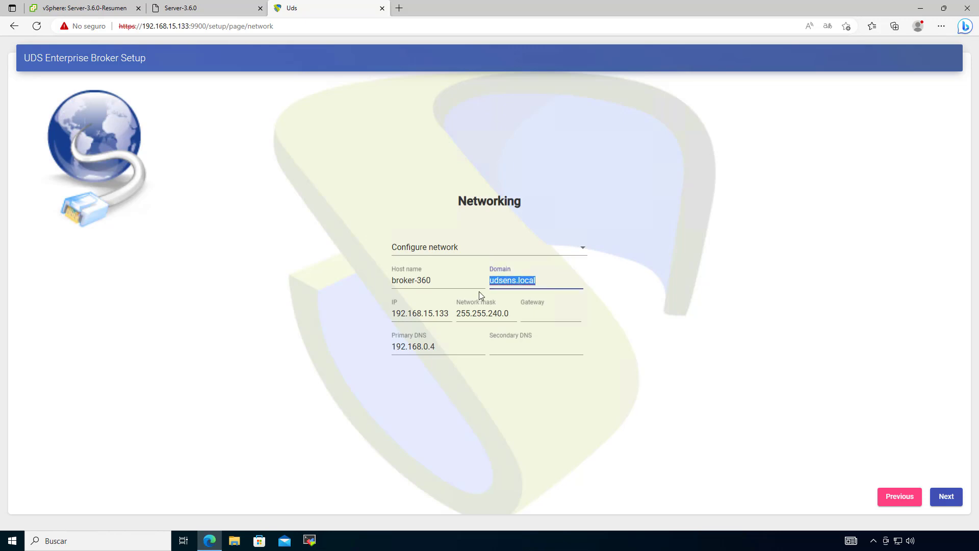
{"action": "type", "text": "vc.local"}
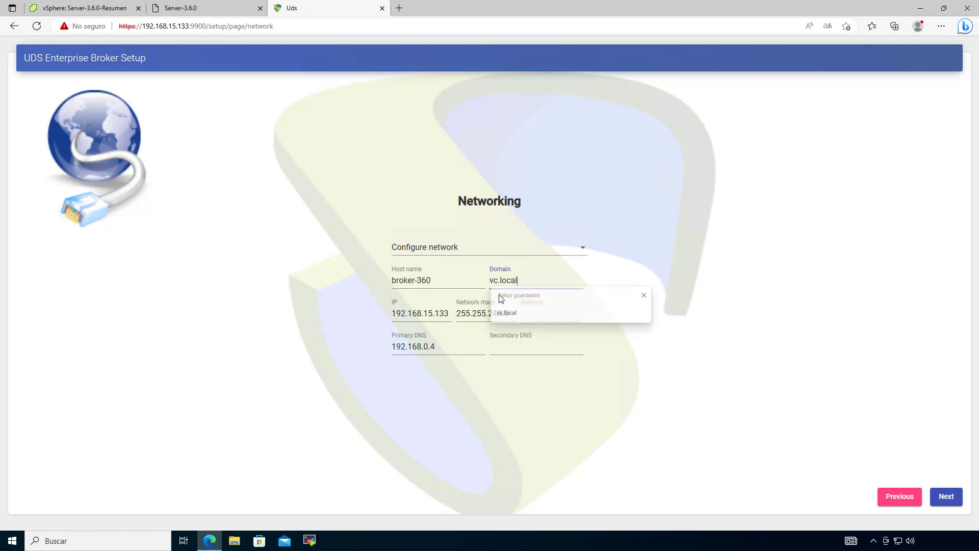
{"action": "left_click_drag", "start_coordinate": [466, 280], "coordinate": [372, 292]}
{"action": "left_click", "coordinate": [341, 272]}
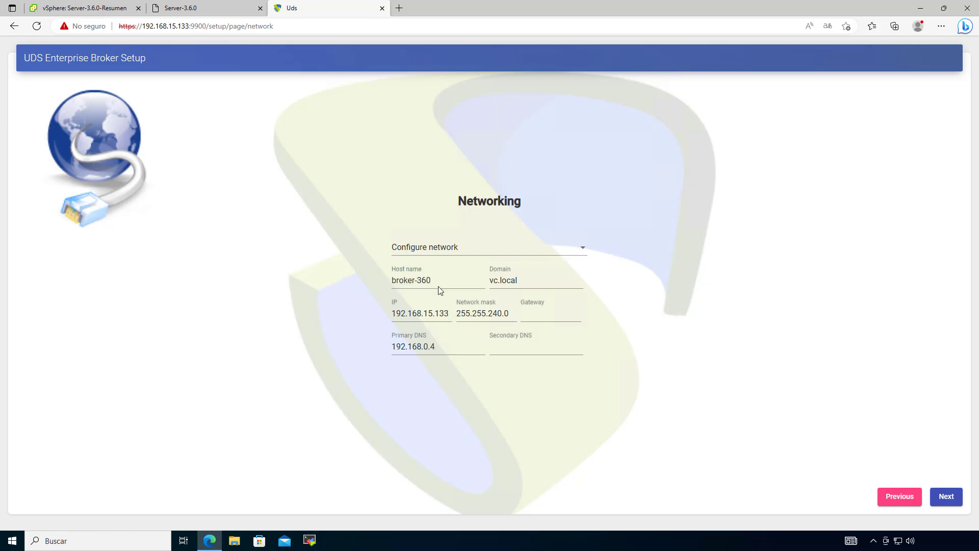
{"action": "left_click", "coordinate": [417, 282]}
{"action": "key", "text": "BackSpace"}
Set the IP address to 192.168.0.71.
{"action": "left_click_drag", "start_coordinate": [450, 314], "coordinate": [384, 317]}
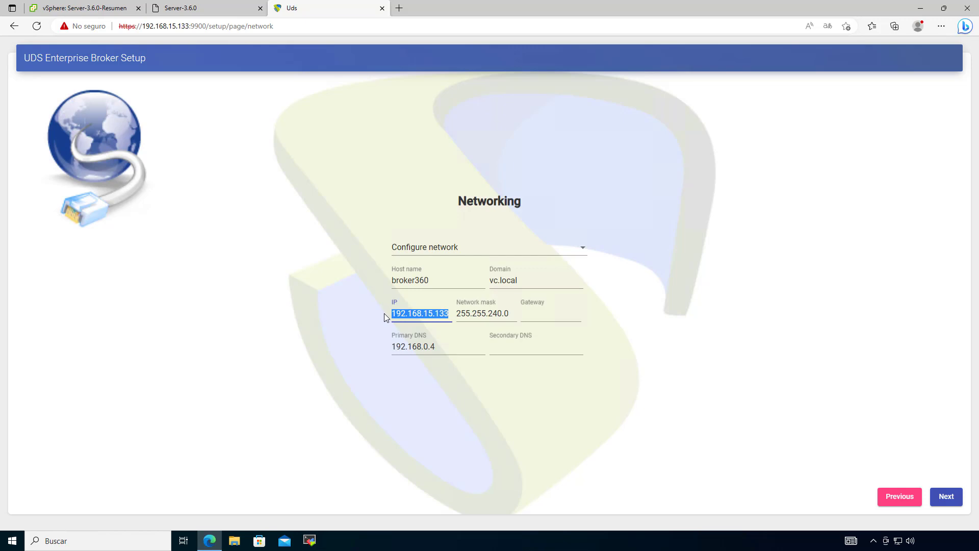
{"action": "type", "text": "192.168."}
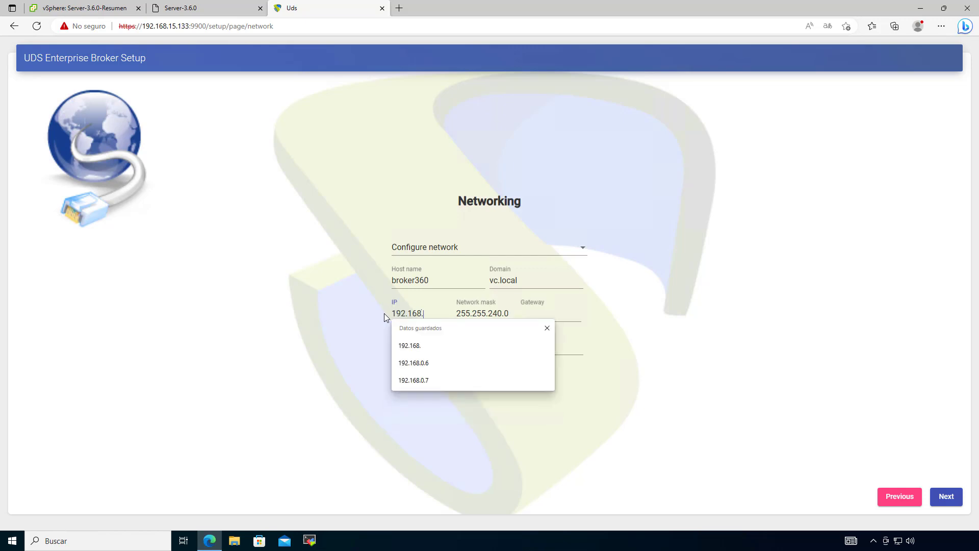
{"action": "type", "text": "0.8"}
{"action": "key", "text": "BackSpace"}
{"action": "type", "text": "71"}
Set gateway 192.168.0.1 and secondary DNS 8.8.8.8, then submit the networking settings.
{"action": "left_click", "coordinate": [546, 317]}
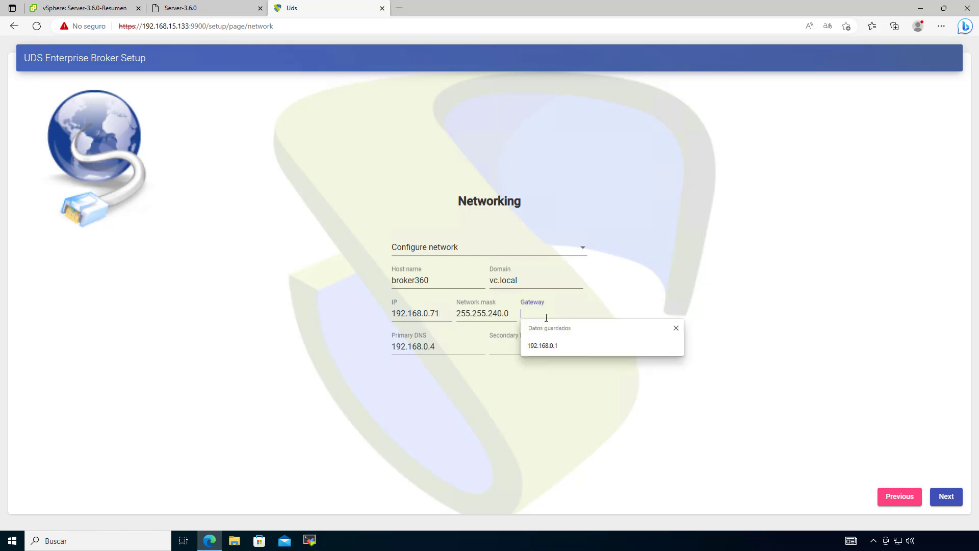
{"action": "left_click", "coordinate": [550, 340]}
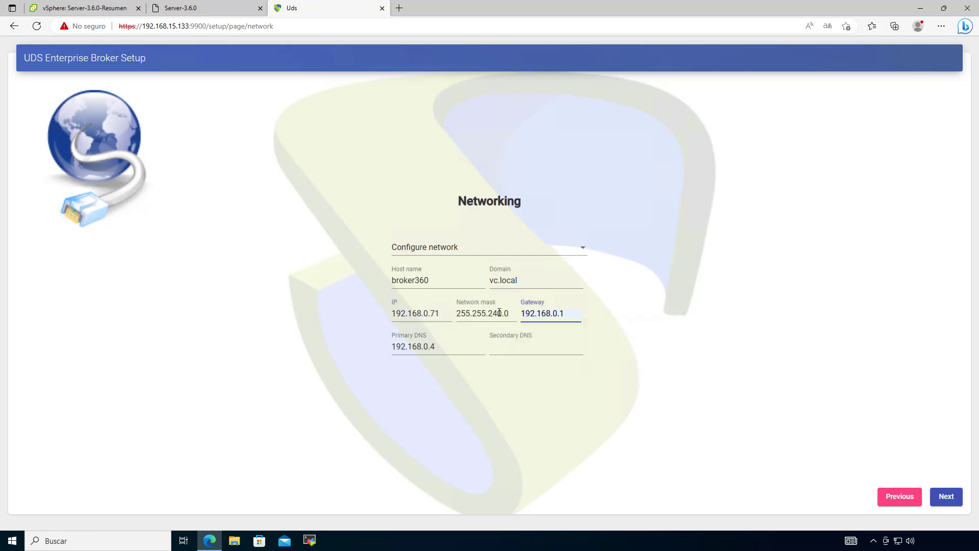
{"action": "left_click", "coordinate": [526, 349]}
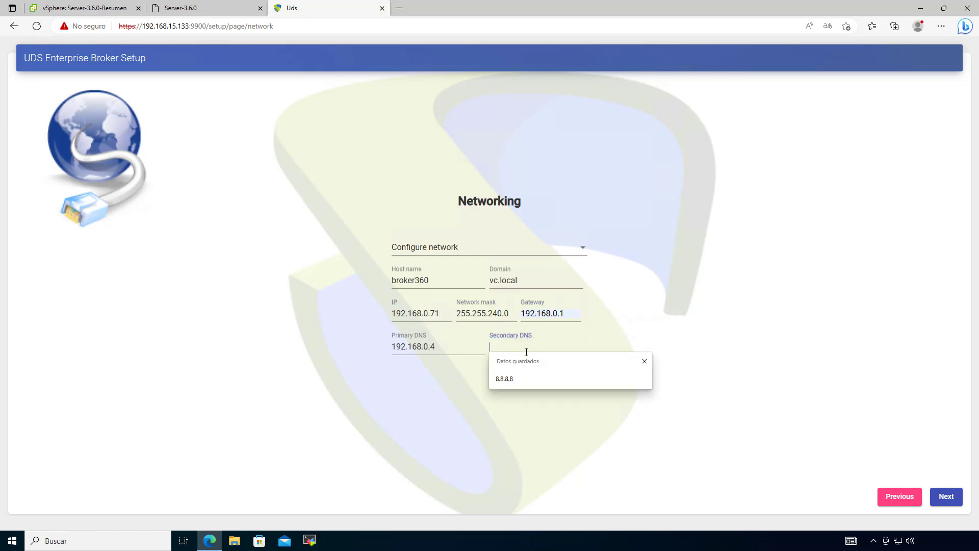
{"action": "left_click", "coordinate": [521, 380]}
{"action": "left_click_drag", "start_coordinate": [438, 348], "coordinate": [334, 343]}
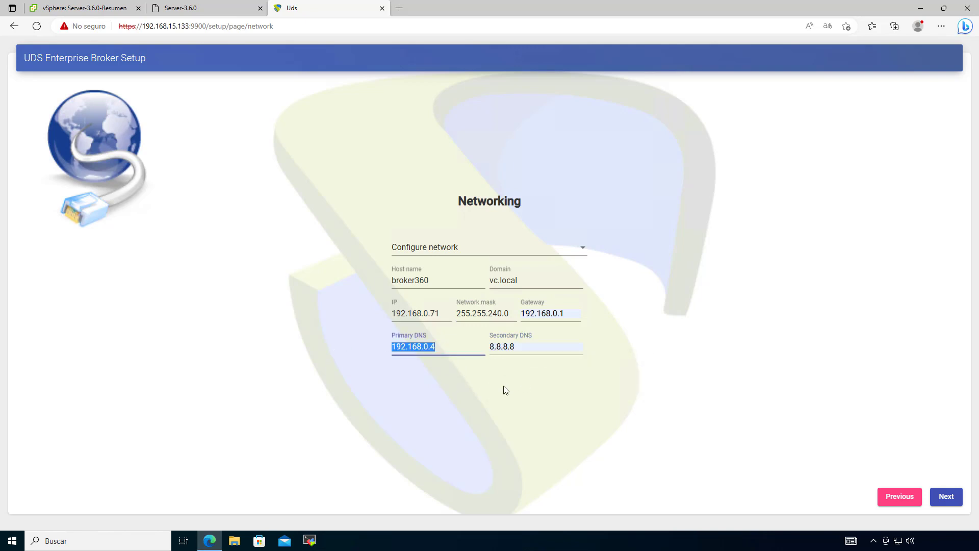
{"action": "left_click_drag", "start_coordinate": [533, 357], "coordinate": [386, 357]}
{"action": "left_click", "coordinate": [385, 356]}
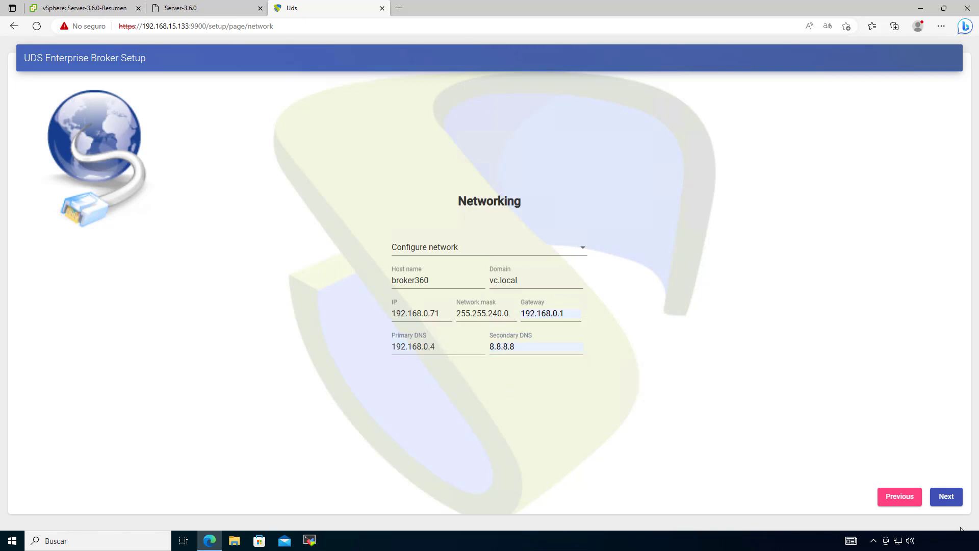
{"action": "left_click", "coordinate": [948, 500]}
Confirm the new network configuration and proceed past the certificate warning at 192.168.0.71.
{"action": "left_click", "coordinate": [619, 351]}
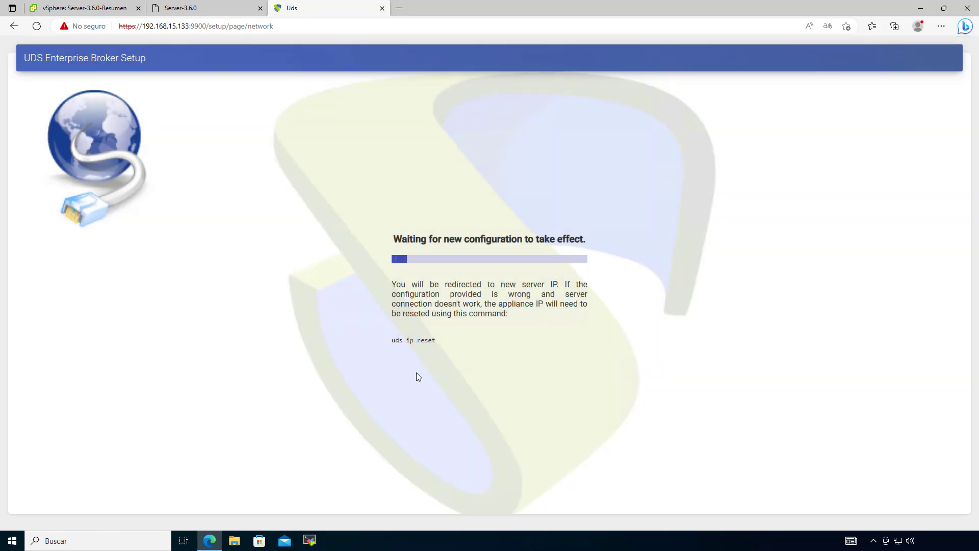
{"action": "left_click", "coordinate": [190, 26]}
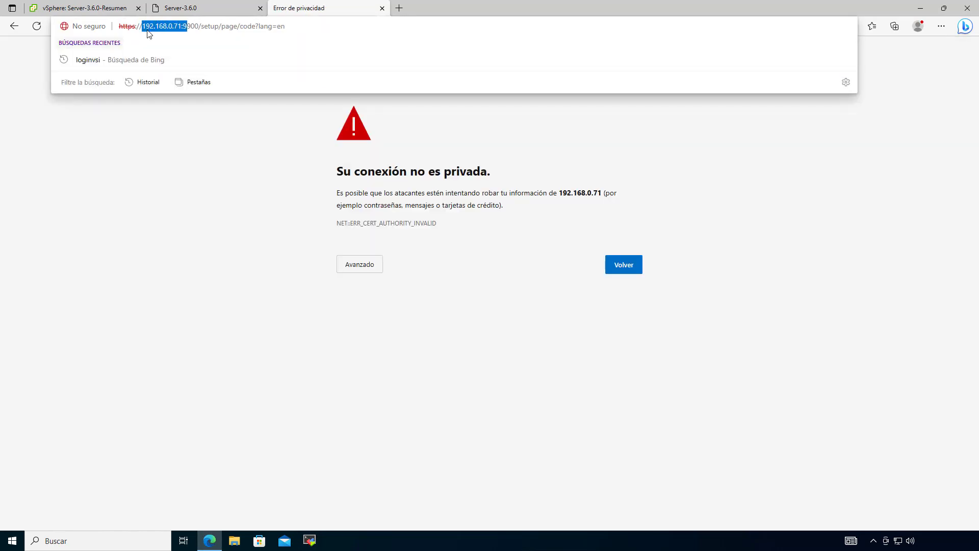
{"action": "left_click", "coordinate": [362, 264]}
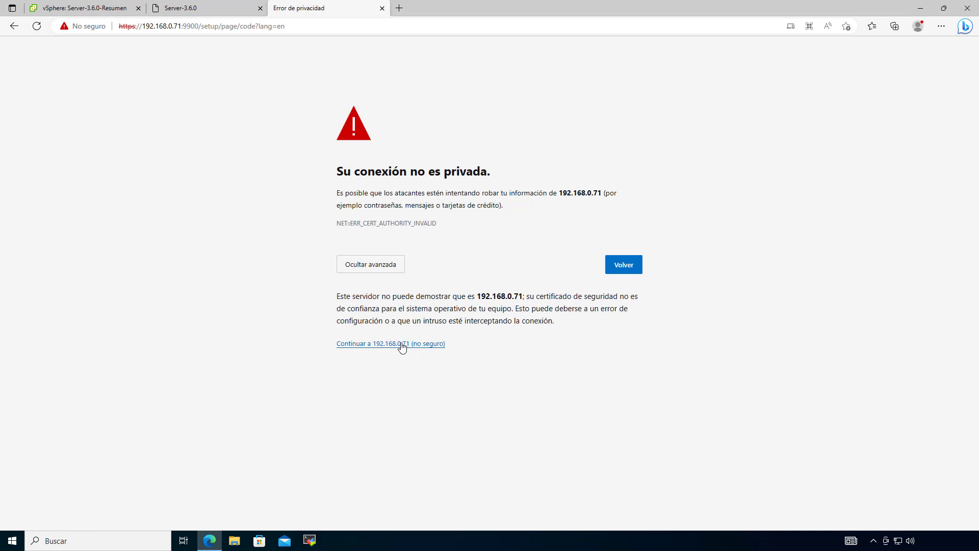
{"action": "left_click", "coordinate": [400, 343]}
{"action": "left_click_drag", "start_coordinate": [168, 26], "coordinate": [178, 26]}
{"action": "left_click", "coordinate": [508, 327]}
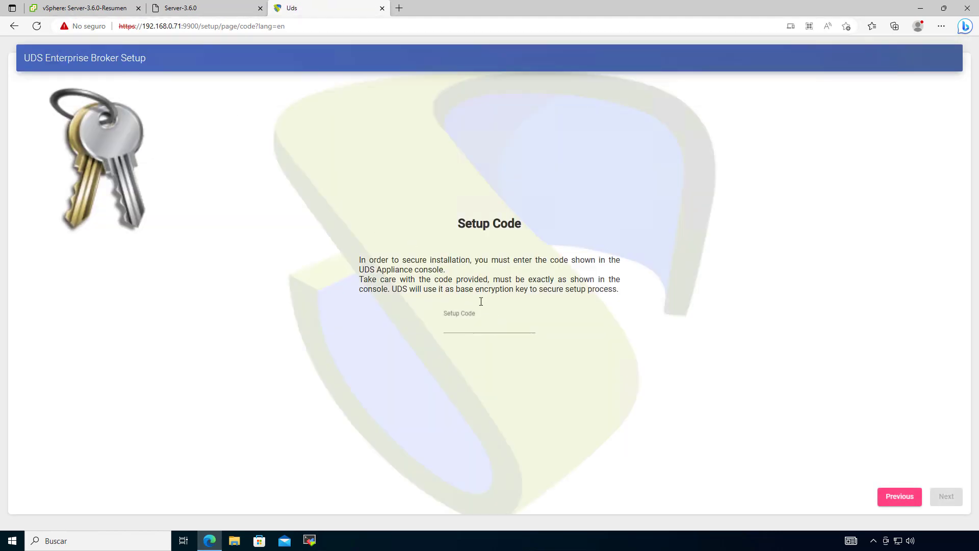
Begin typing the setup code into the Setup Code field, reading it from the VM console.
{"action": "left_click", "coordinate": [483, 336]}
{"action": "left_click_drag", "start_coordinate": [455, 221], "coordinate": [559, 227]}
{"action": "left_click", "coordinate": [561, 232]}
{"action": "left_click", "coordinate": [208, 10]}
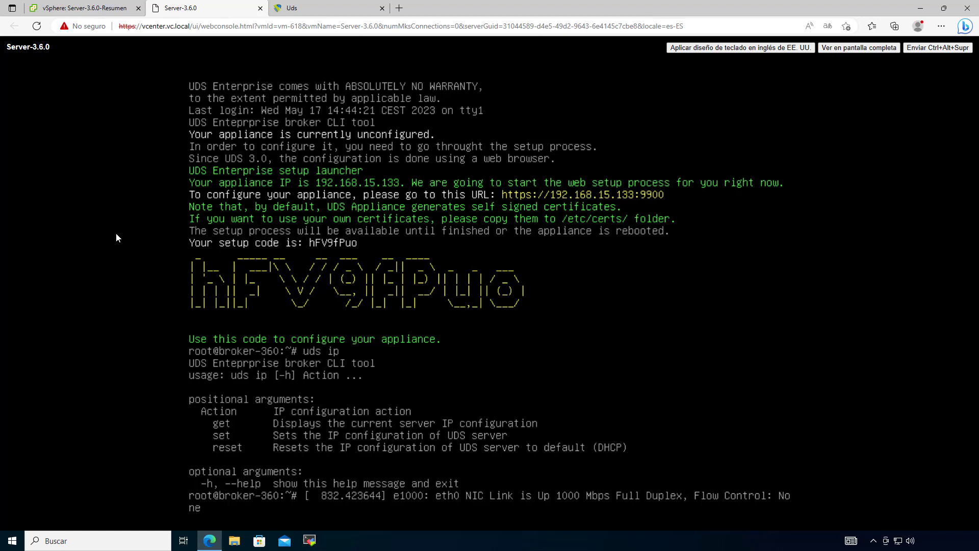
{"action": "left_click", "coordinate": [296, 7]}
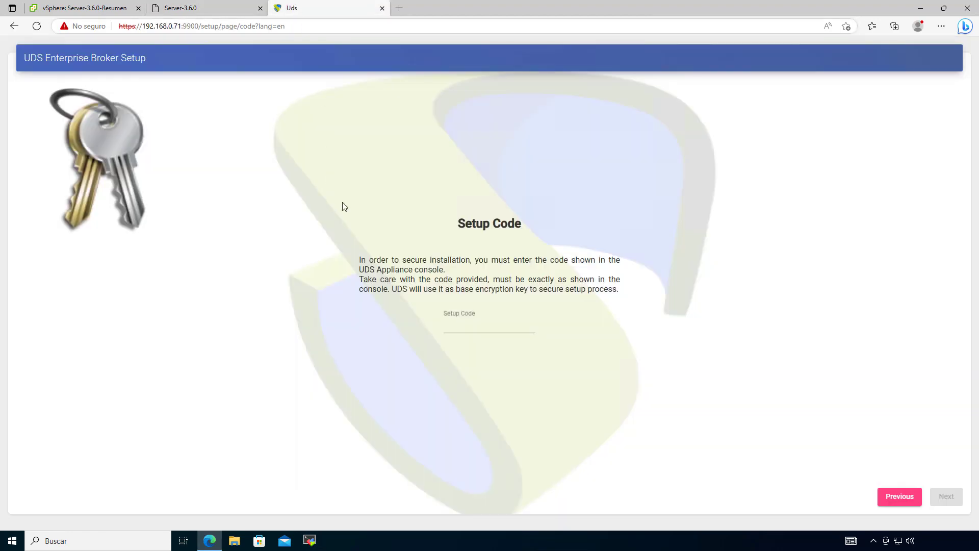
{"action": "left_click", "coordinate": [470, 328]}
{"action": "type", "text": "h"}
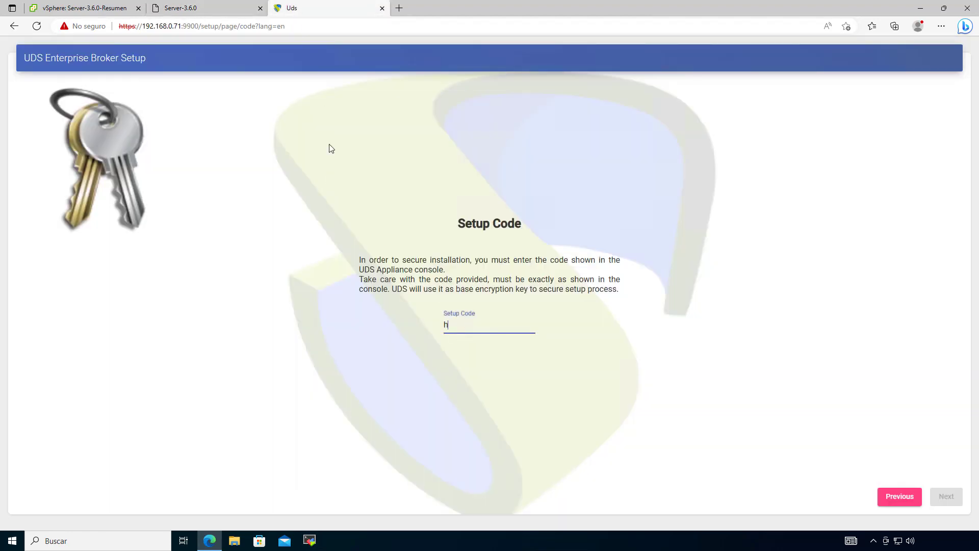
{"action": "left_click", "coordinate": [236, 8]}
{"action": "left_click", "coordinate": [339, 11]}
Finish entering the setup code from the console and move on to locale settings.
{"action": "left_click", "coordinate": [244, 8]}
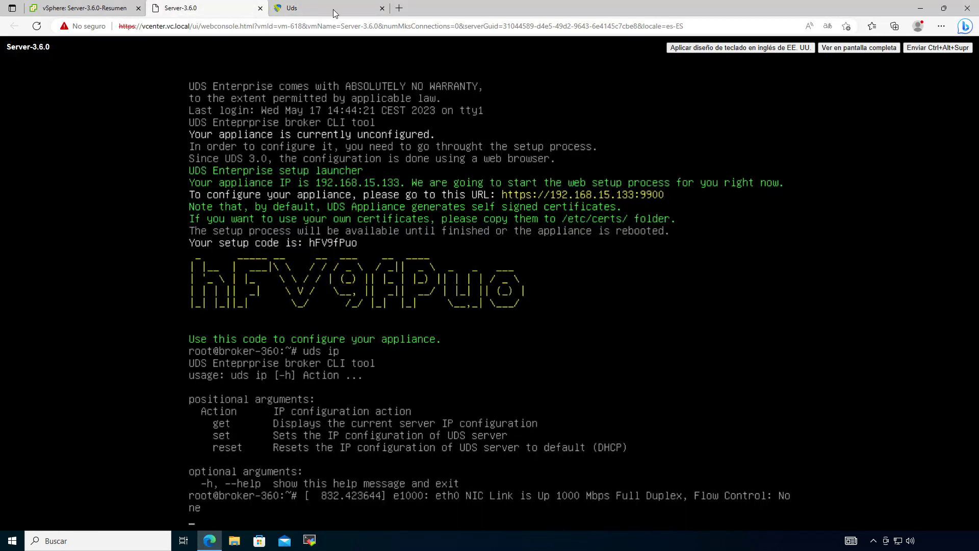
{"action": "type", "text": "9P"}
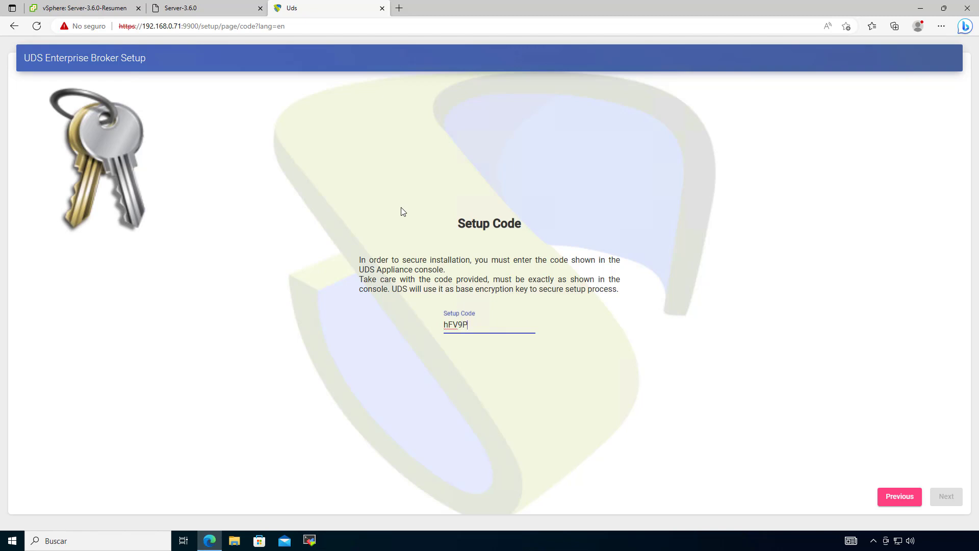
{"action": "left_click", "coordinate": [194, 8]}
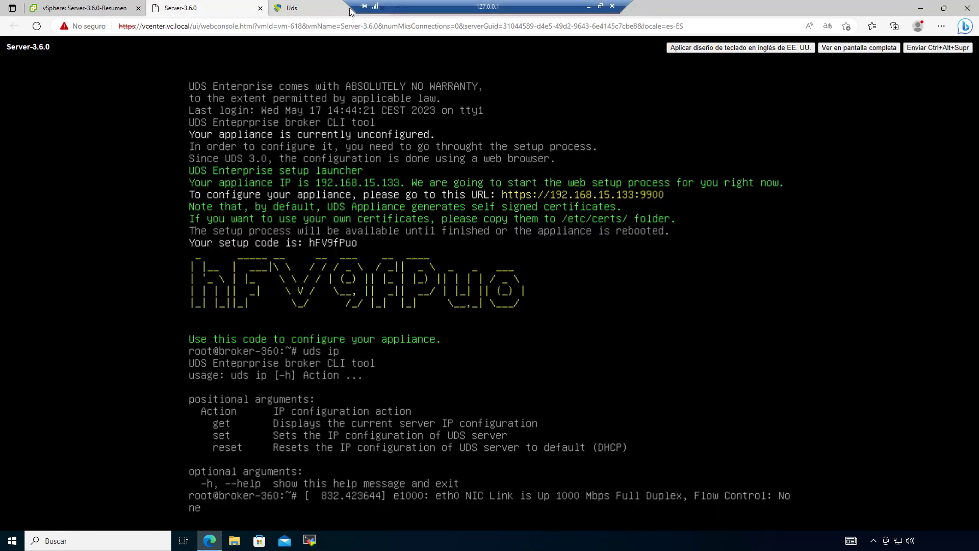
{"action": "left_click", "coordinate": [324, 10]}
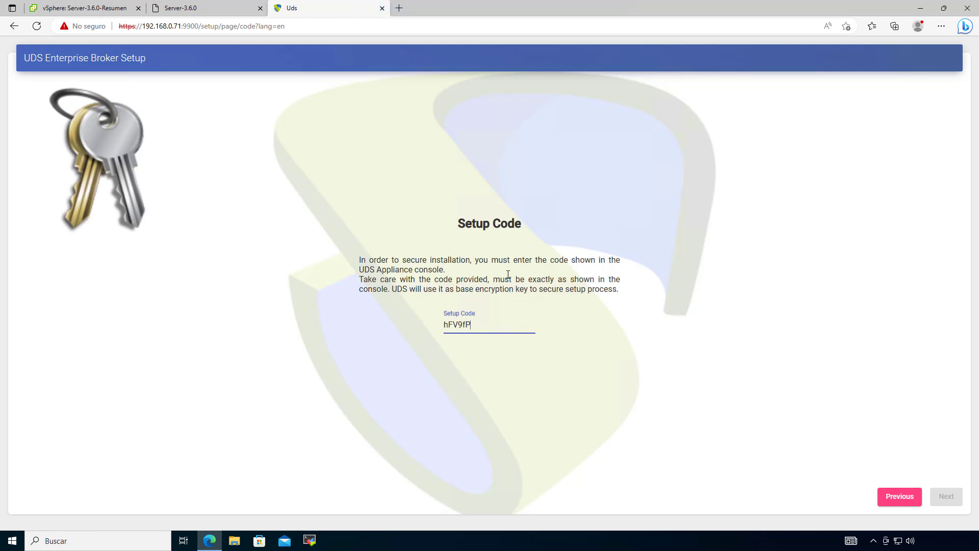
{"action": "left_click", "coordinate": [193, 8]}
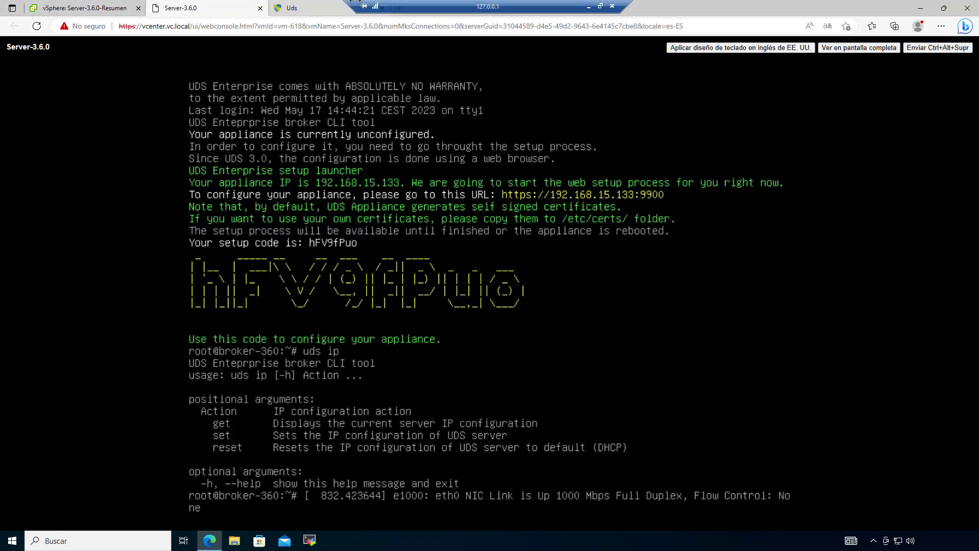
{"action": "left_click", "coordinate": [325, 11]}
{"action": "type", "text": "uo"}
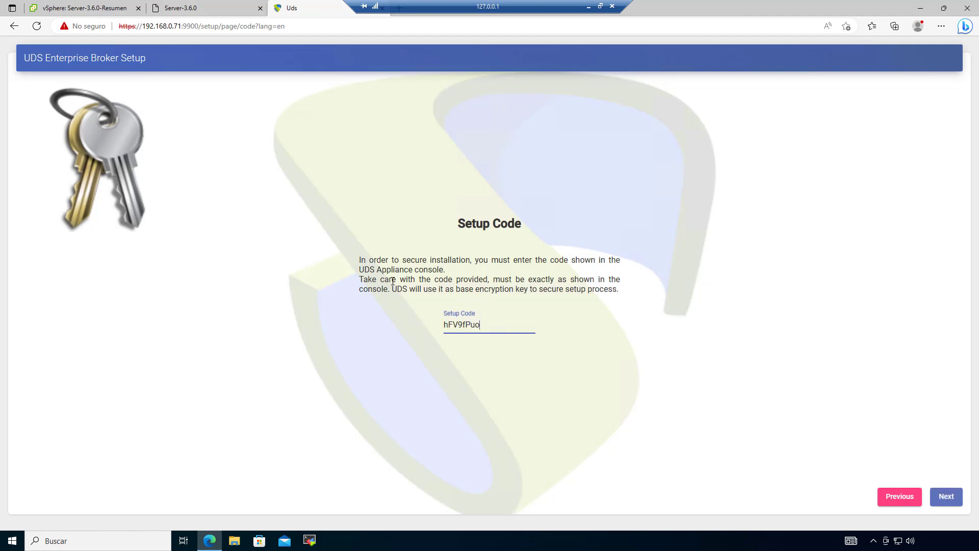
{"action": "left_click", "coordinate": [944, 502]}
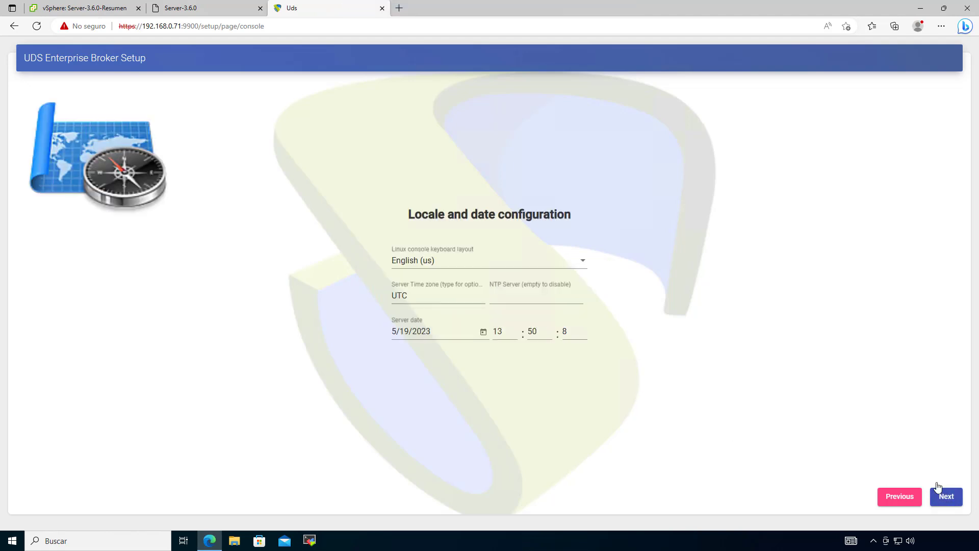
Set the console keyboard layout to Spanish.
{"action": "left_click", "coordinate": [403, 295]}
{"action": "double_click", "coordinate": [381, 295]}
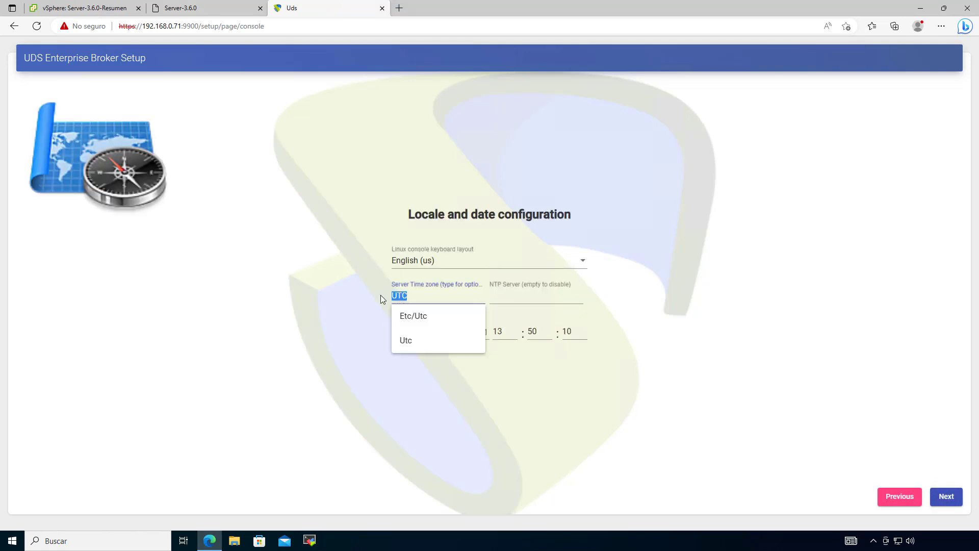
{"action": "left_click", "coordinate": [380, 210]}
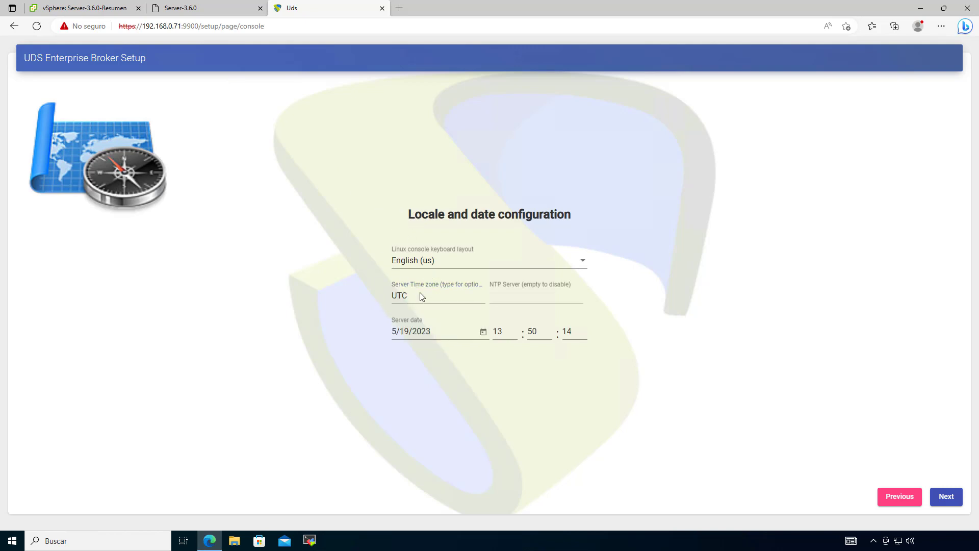
{"action": "double_click", "coordinate": [397, 295]}
{"action": "left_click", "coordinate": [451, 265]}
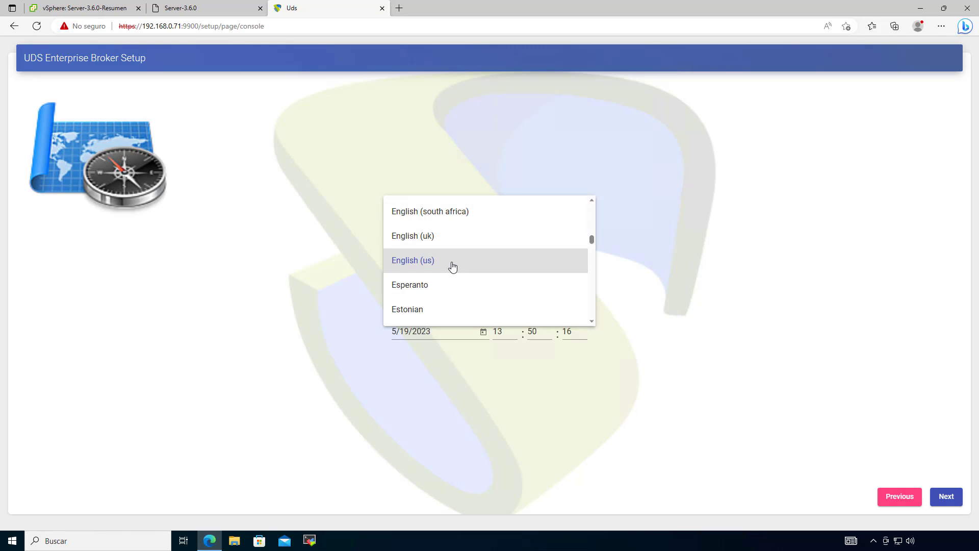
{"action": "scroll", "coordinate": [459, 278], "scroll_direction": "down", "scroll_amount": 20}
{"action": "scroll", "coordinate": [462, 297], "scroll_direction": "down", "scroll_amount": 12}
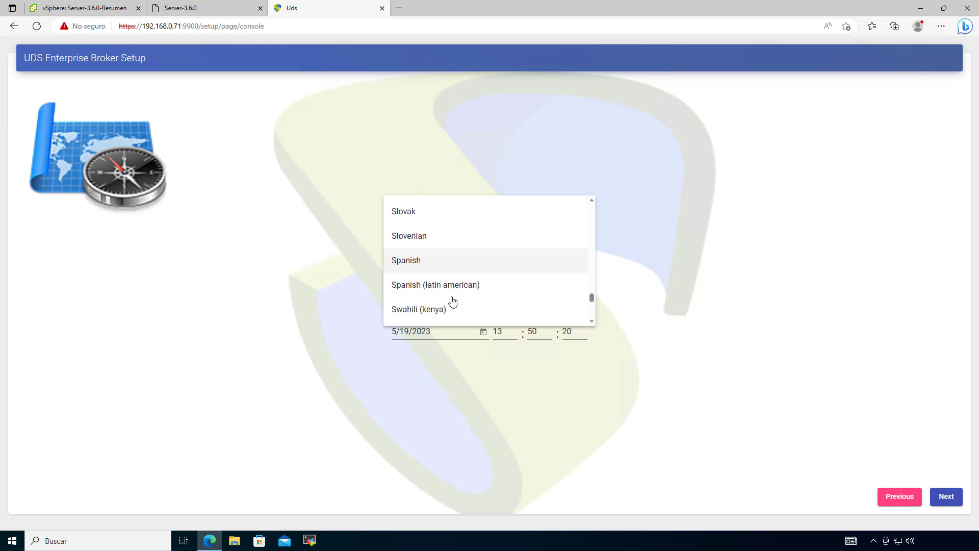
{"action": "left_click", "coordinate": [435, 263]}
Set the time zone to Europe/Madrid, leave the NTP server empty, and continue.
{"action": "double_click", "coordinate": [402, 295]}
{"action": "type", "text": "madr"}
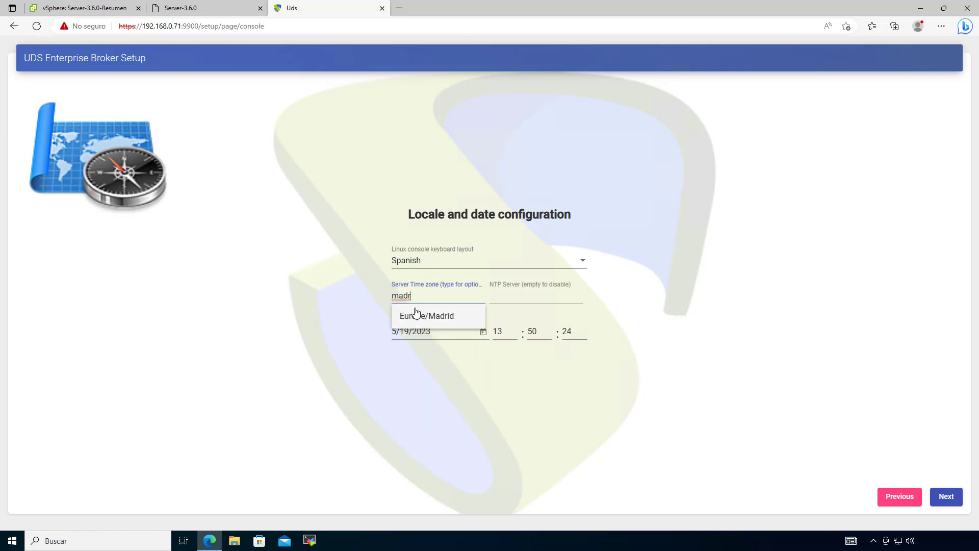
{"action": "left_click", "coordinate": [417, 316]}
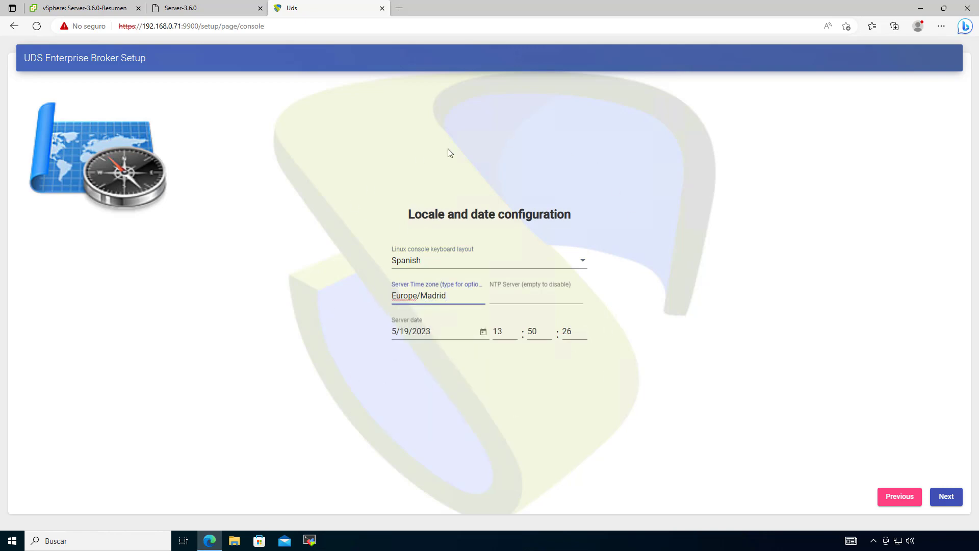
{"action": "left_click", "coordinate": [512, 300]}
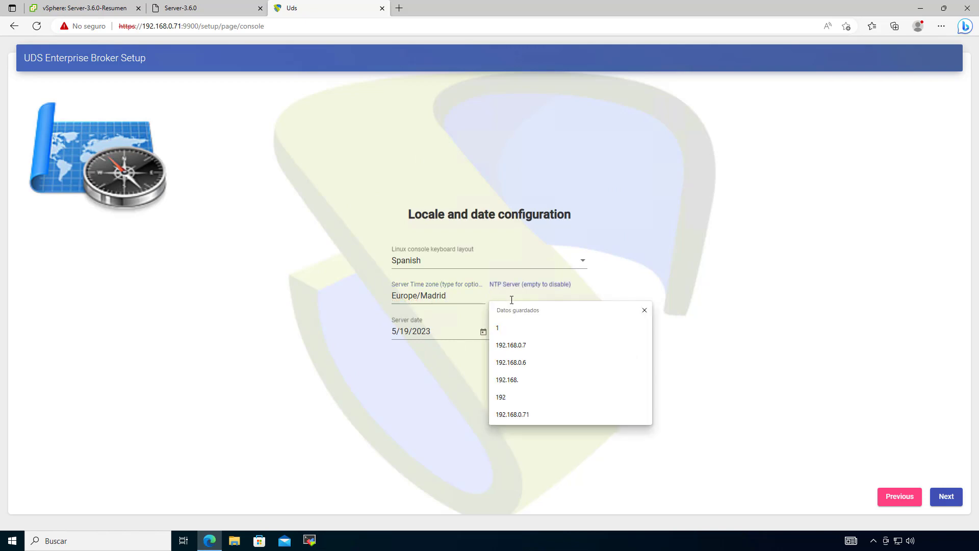
{"action": "left_click", "coordinate": [841, 386]}
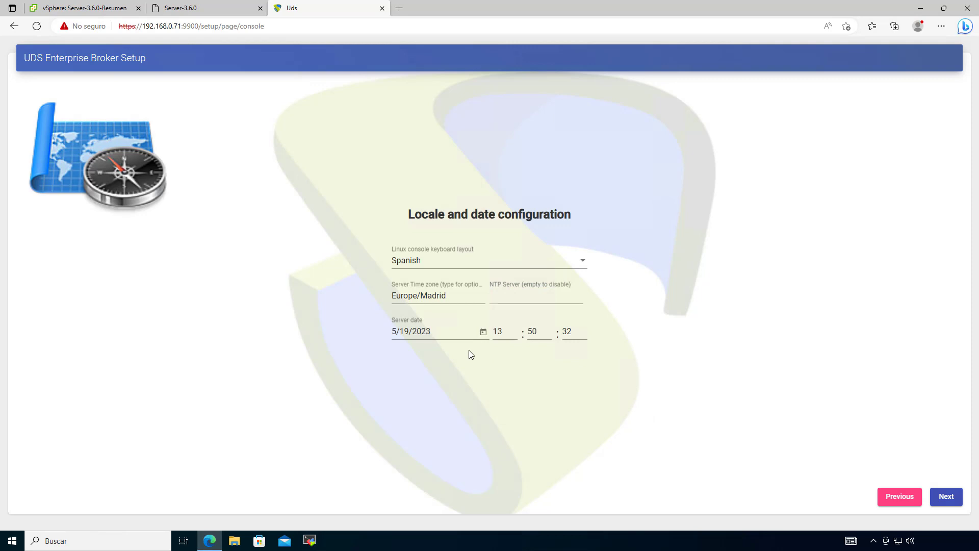
{"action": "left_click", "coordinate": [947, 497]}
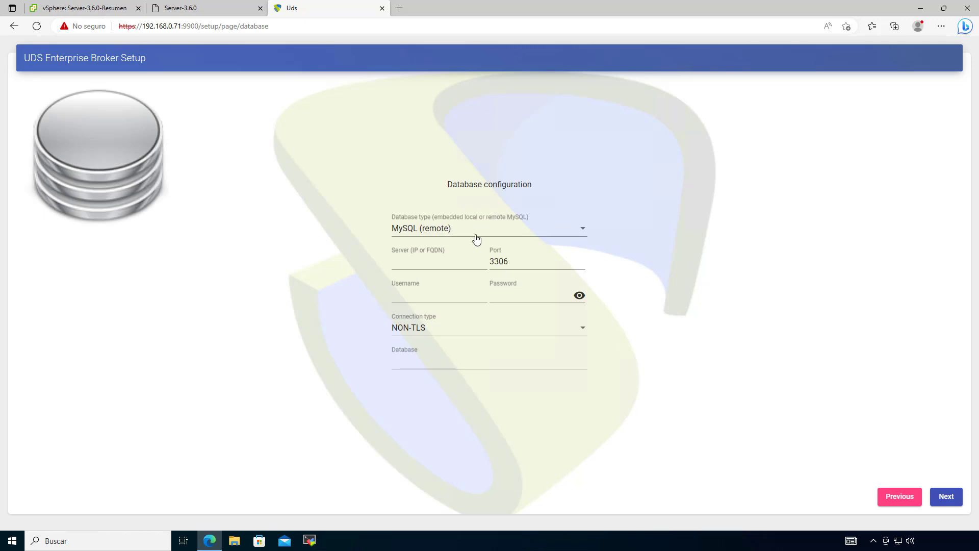
Choose MySQL (remote) as the database type with server 192.168.0.70.
{"action": "left_click", "coordinate": [441, 234]}
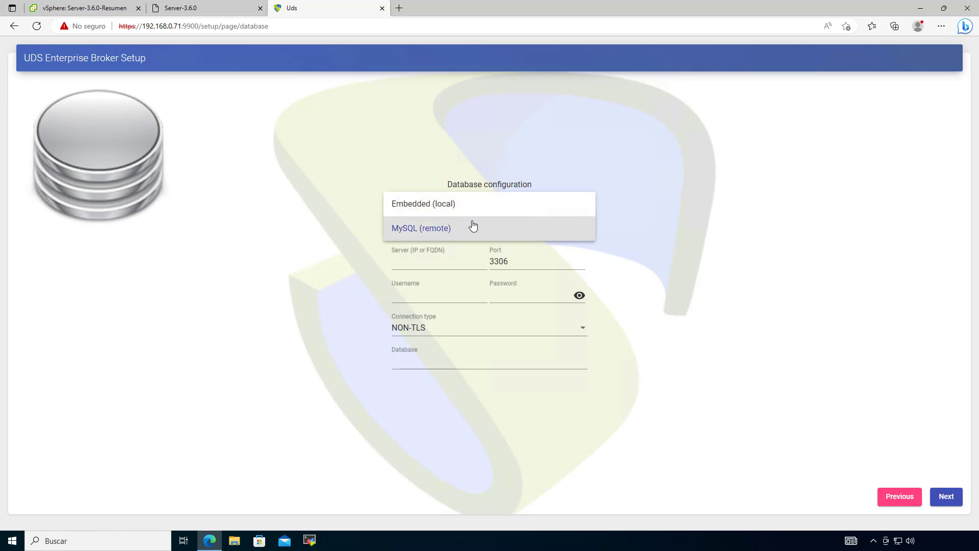
{"action": "left_click", "coordinate": [428, 234]}
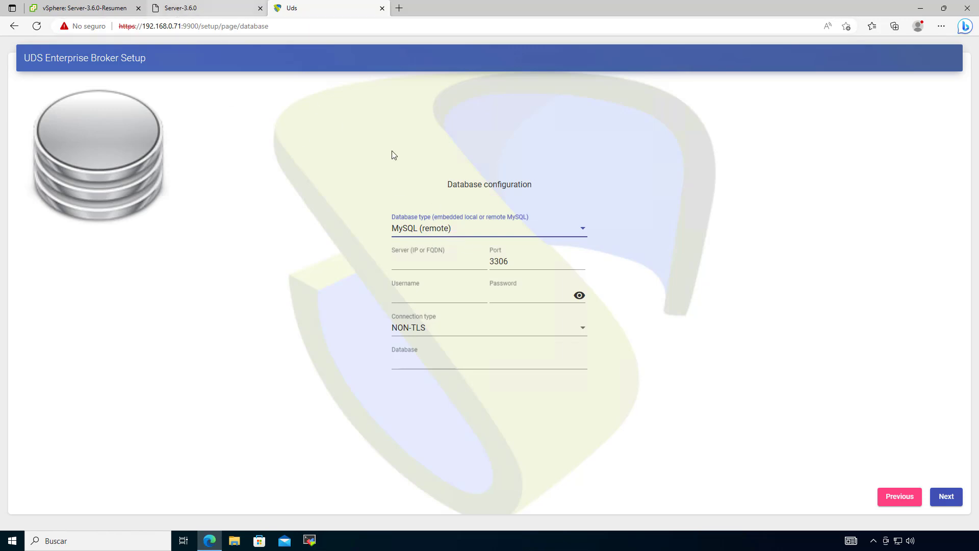
{"action": "left_click", "coordinate": [449, 233]}
{"action": "left_click", "coordinate": [450, 232]}
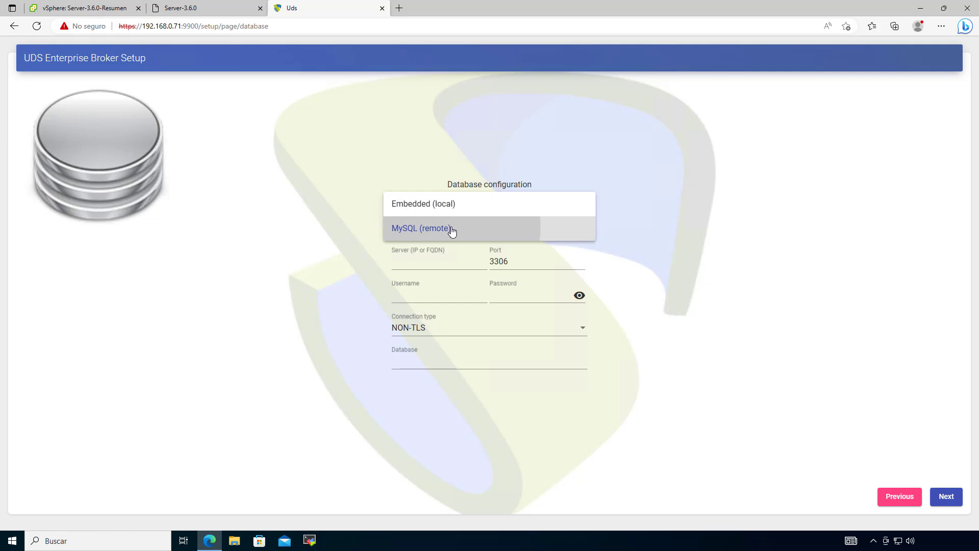
{"action": "left_click", "coordinate": [439, 258]}
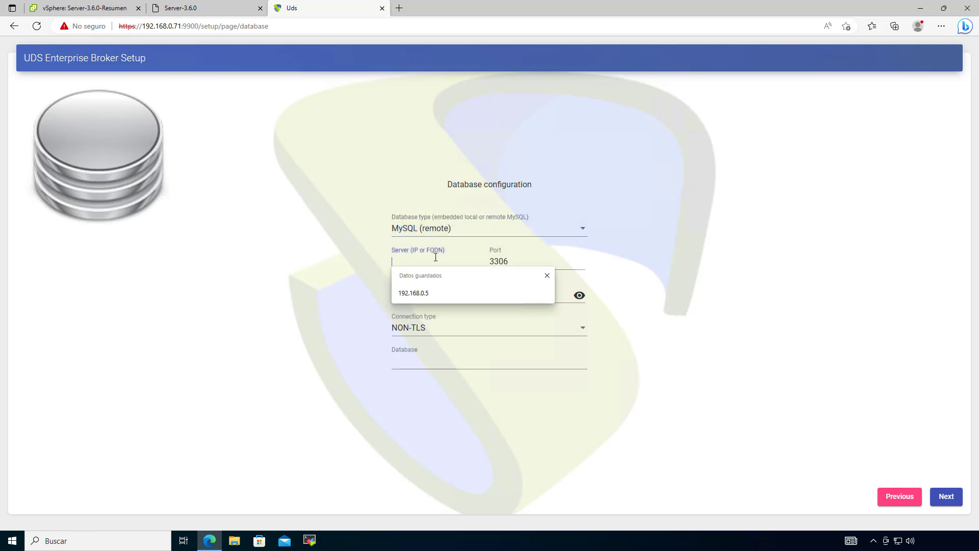
{"action": "type", "text": "192.168.0.70"}
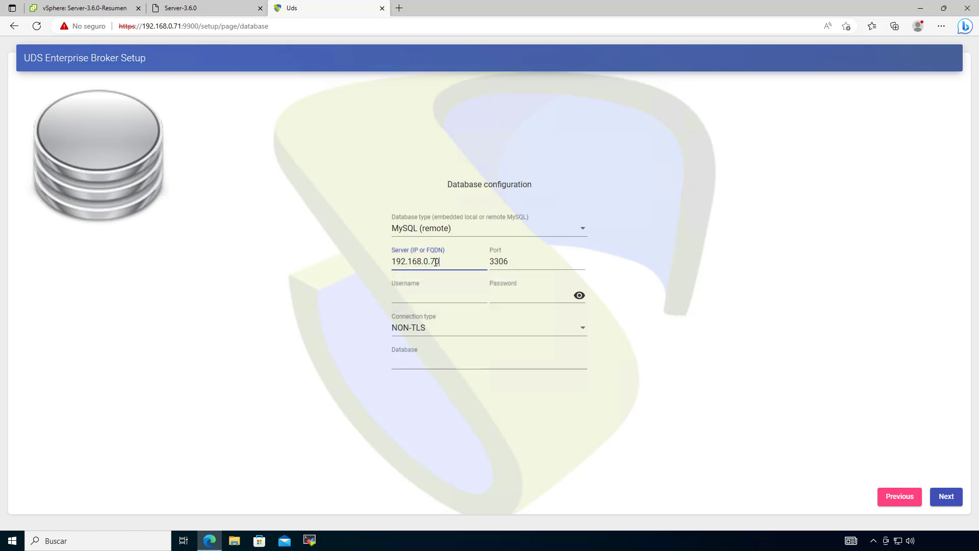
Enter the database username uds and its password.
{"action": "left_click", "coordinate": [441, 293]}
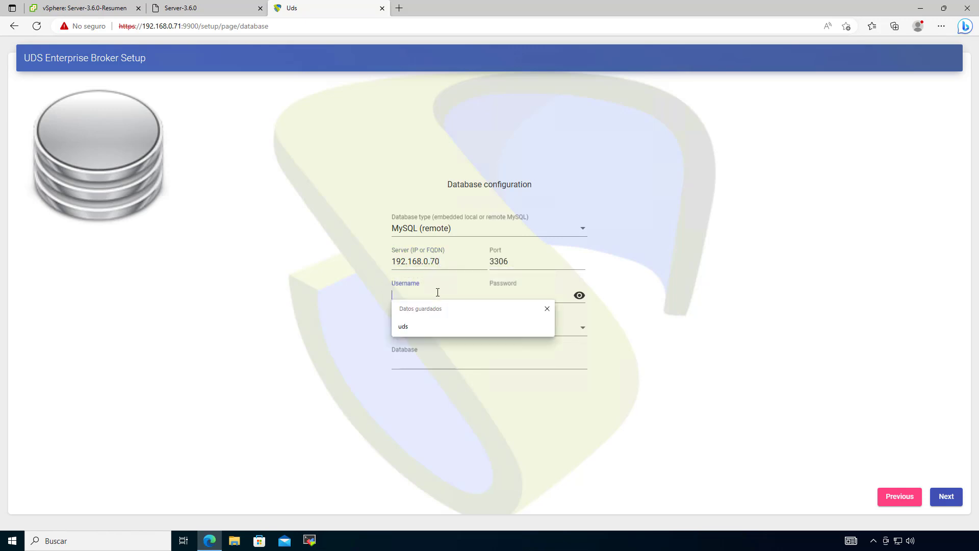
{"action": "type", "text": "uds"}
{"action": "left_click", "coordinate": [530, 290]}
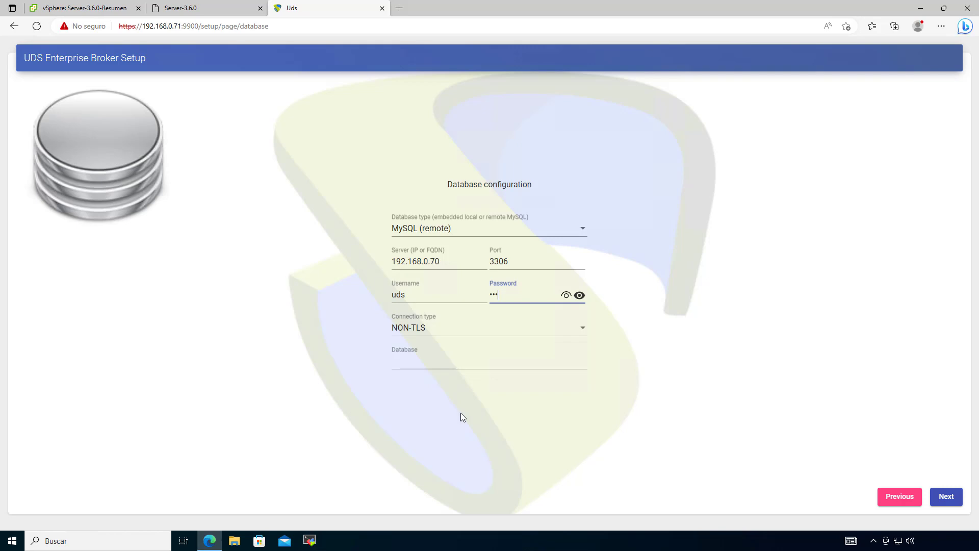
Keep NON-TLS, set the database name to uds, and submit the database settings.
{"action": "left_click", "coordinate": [433, 330]}
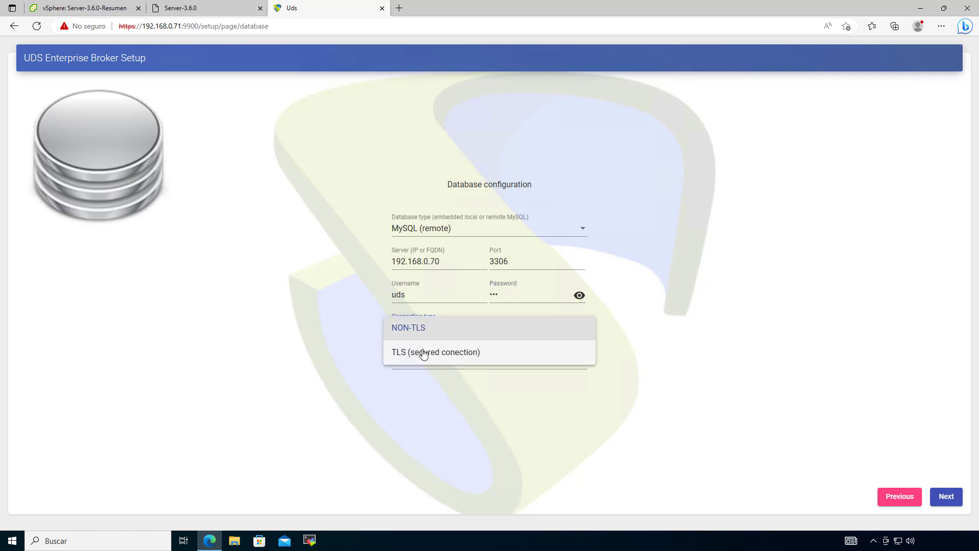
{"action": "left_click", "coordinate": [417, 331]}
{"action": "left_click", "coordinate": [421, 366]}
{"action": "type", "text": "uds"}
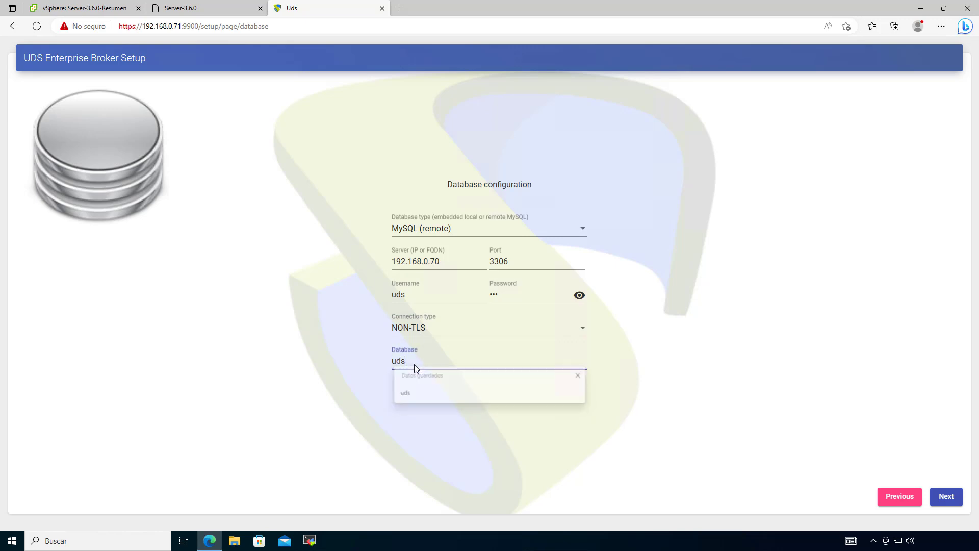
{"action": "left_click", "coordinate": [653, 428]}
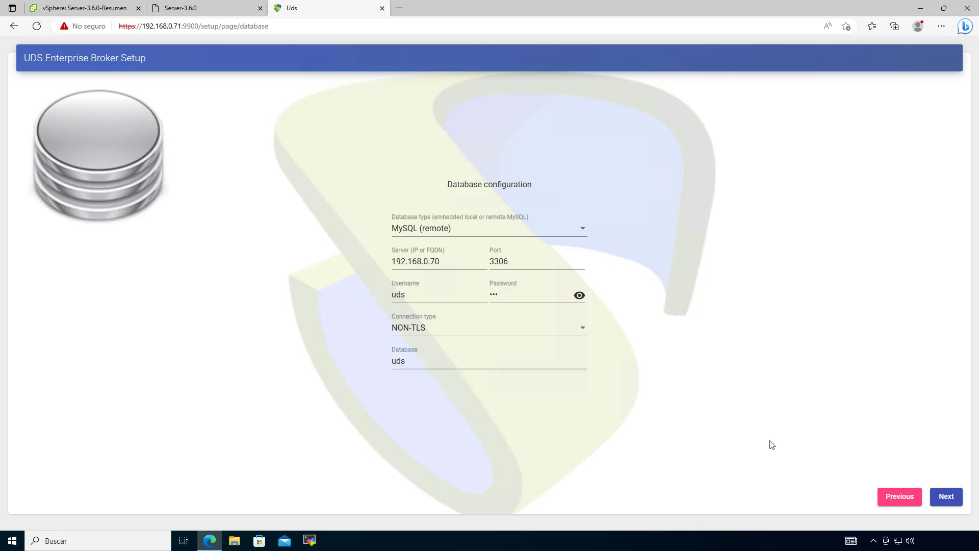
{"action": "left_click", "coordinate": [947, 497]}
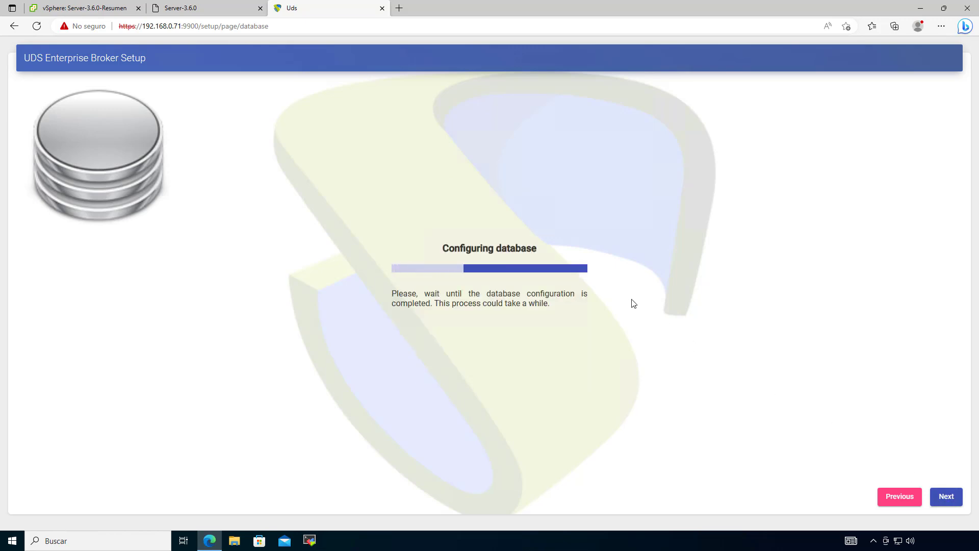
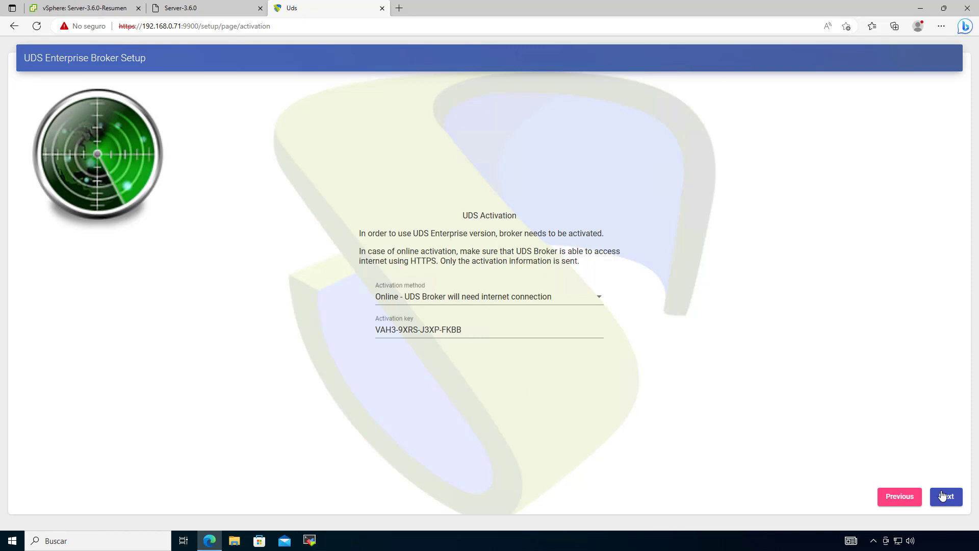
Activate the broker online and review the Standard and Hardened installation security notes.
{"action": "left_click", "coordinate": [944, 496]}
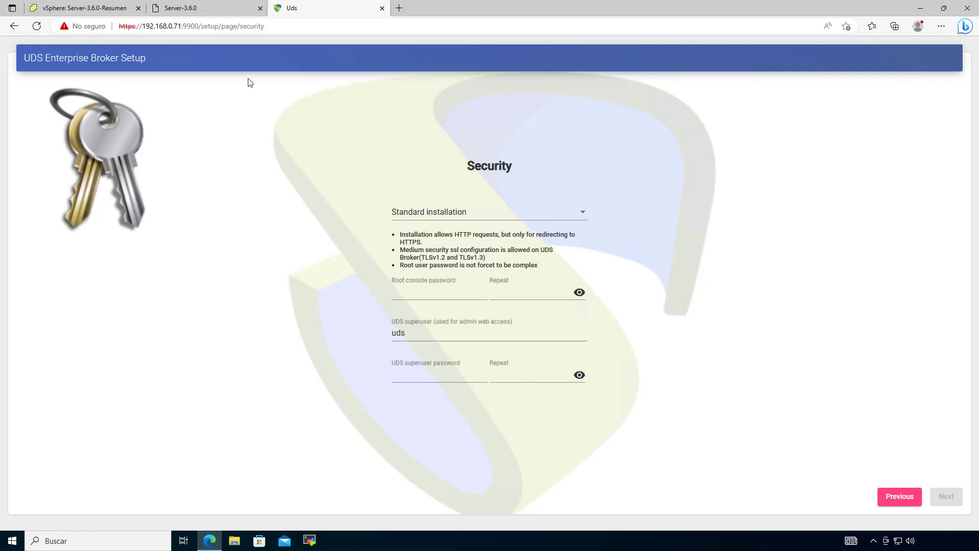
{"action": "left_click", "coordinate": [188, 7]}
{"action": "left_click", "coordinate": [327, 12]}
{"action": "left_click", "coordinate": [438, 213]}
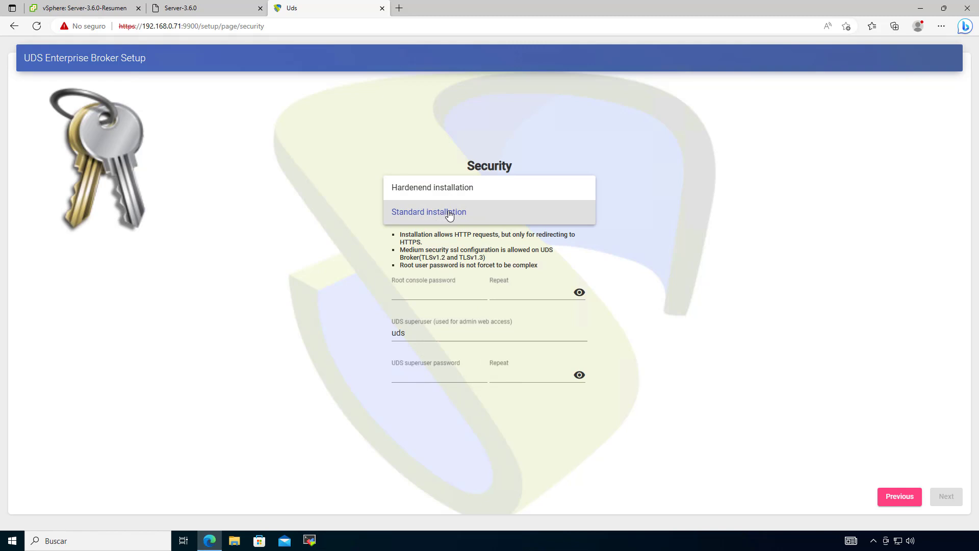
{"action": "left_click", "coordinate": [399, 212]}
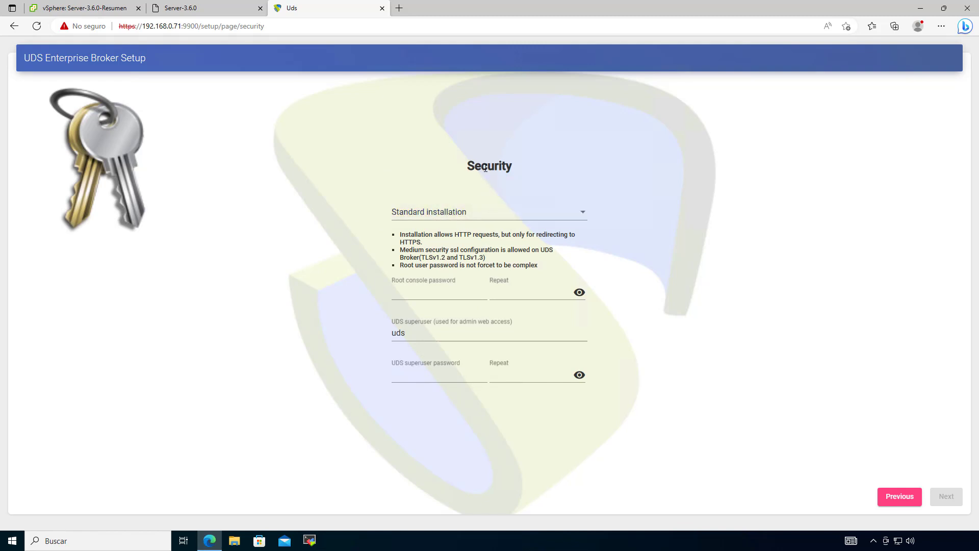
{"action": "left_click", "coordinate": [462, 218]}
{"action": "left_click", "coordinate": [462, 192]}
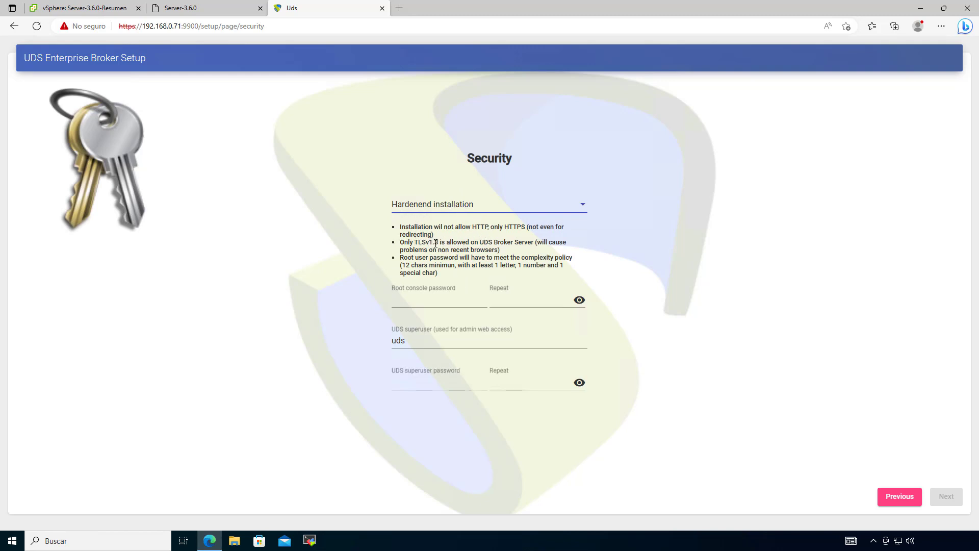
{"action": "left_click_drag", "start_coordinate": [438, 243], "coordinate": [406, 243]}
{"action": "left_click", "coordinate": [500, 230]}
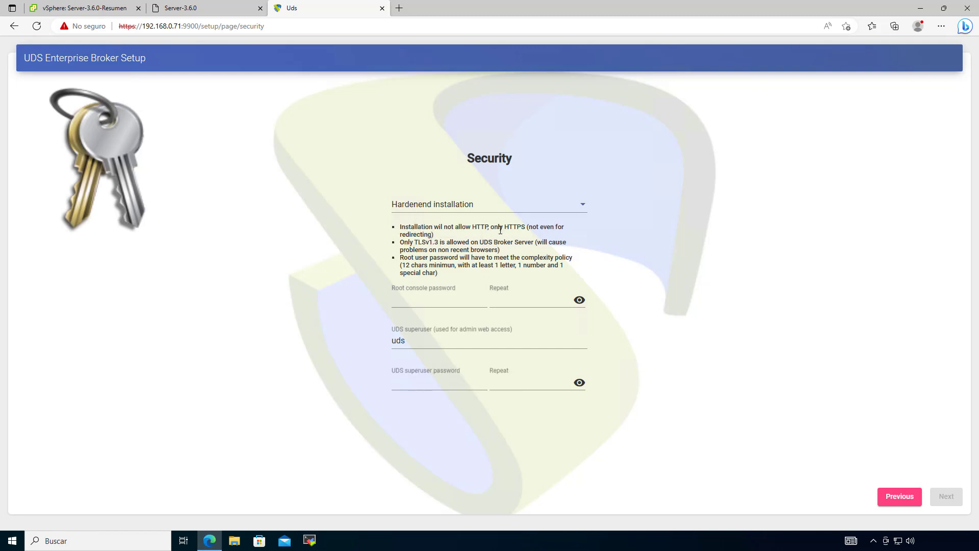
{"action": "left_click_drag", "start_coordinate": [489, 230], "coordinate": [525, 230]}
{"action": "left_click", "coordinate": [473, 229]}
{"action": "double_click", "coordinate": [472, 229]}
Set the installation security level back to Standard installation.
{"action": "left_click", "coordinate": [419, 300]}
{"action": "left_click_drag", "start_coordinate": [402, 266], "coordinate": [573, 271]}
{"action": "left_click", "coordinate": [457, 278]}
{"action": "left_click", "coordinate": [479, 209]}
{"action": "left_click", "coordinate": [464, 226]}
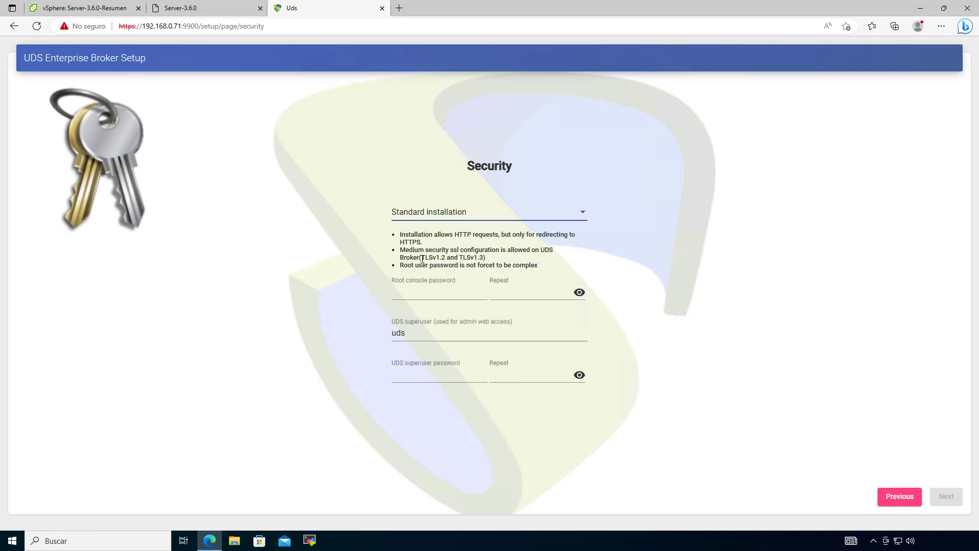
{"action": "left_click_drag", "start_coordinate": [421, 258], "coordinate": [447, 258]}
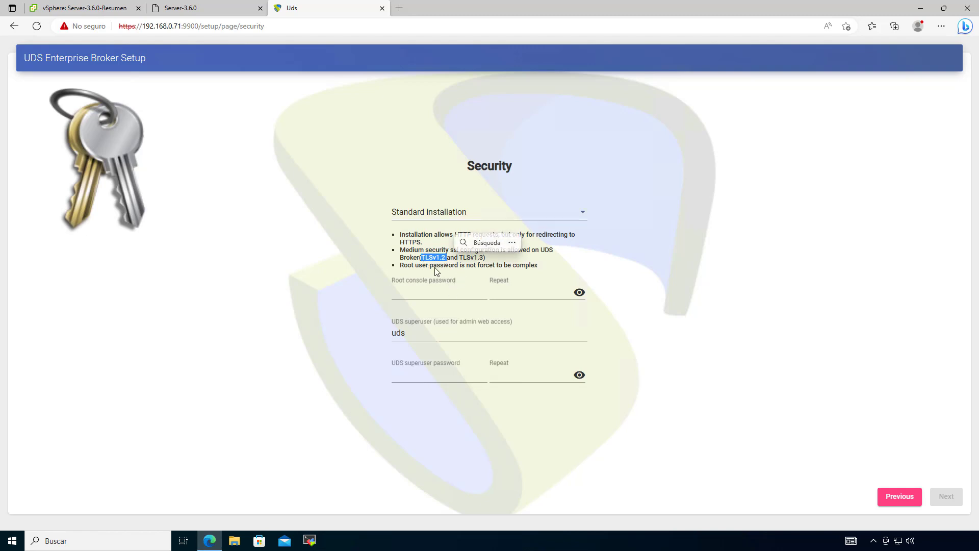
Enter the root console password, rename the superuser to udsadmin, and set its password.
{"action": "left_click", "coordinate": [440, 296]}
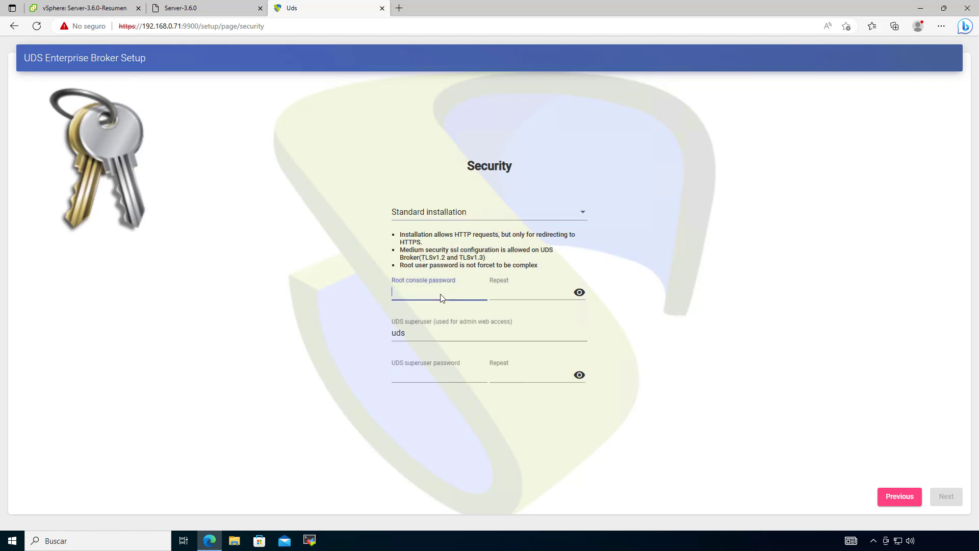
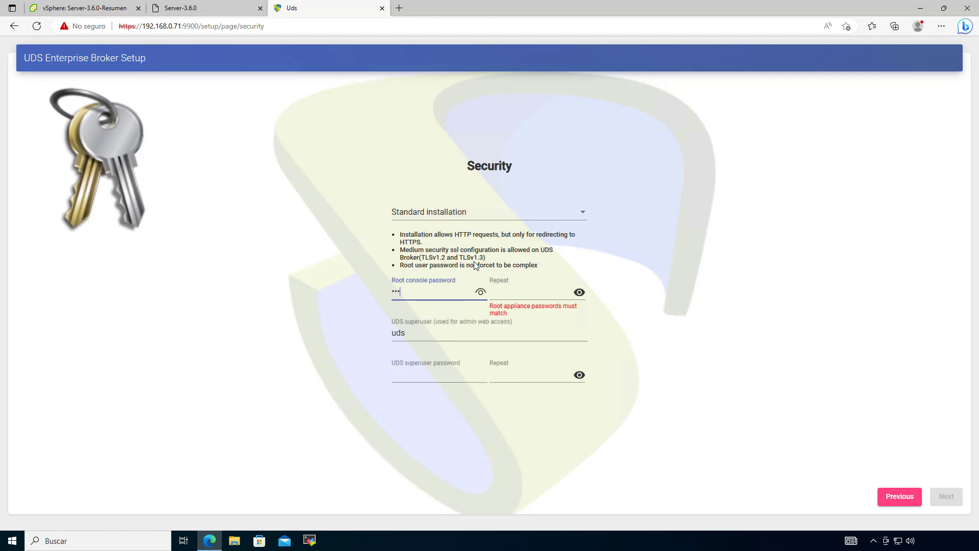
{"action": "left_click", "coordinate": [579, 291]}
{"action": "left_click", "coordinate": [580, 378]}
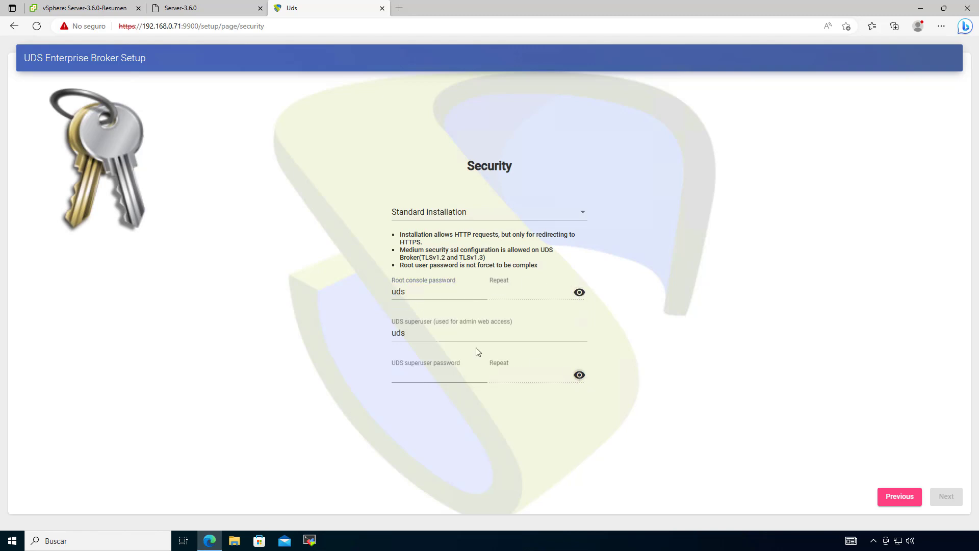
{"action": "left_click", "coordinate": [432, 333]}
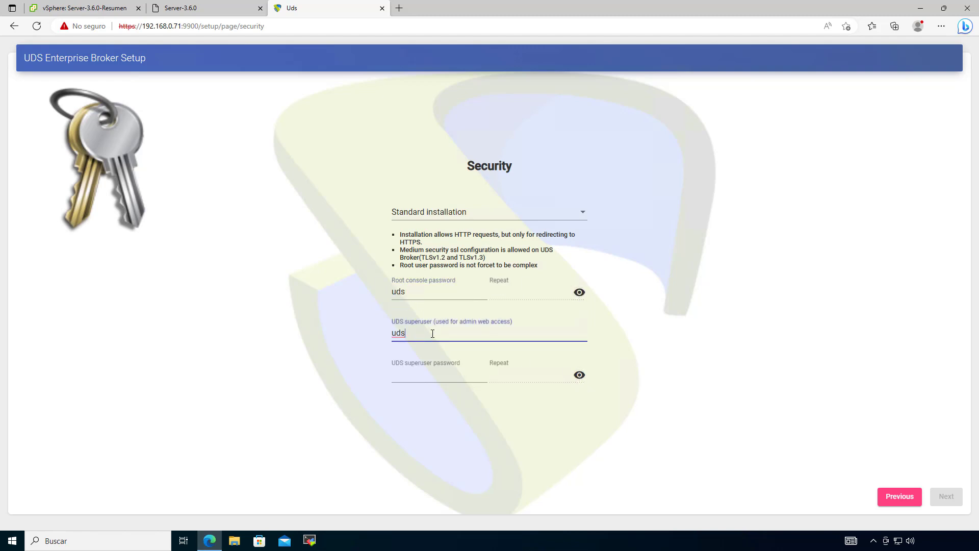
{"action": "left_click", "coordinate": [420, 381]}
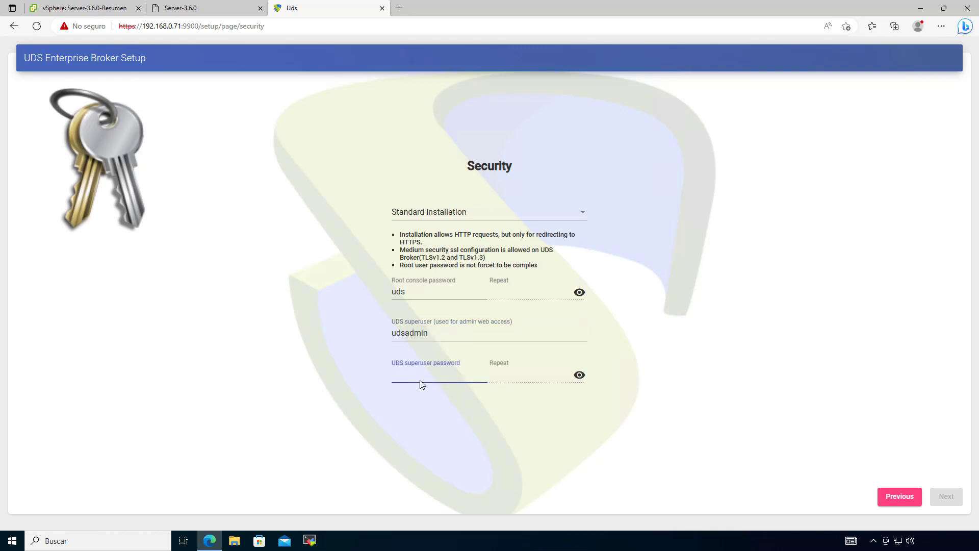
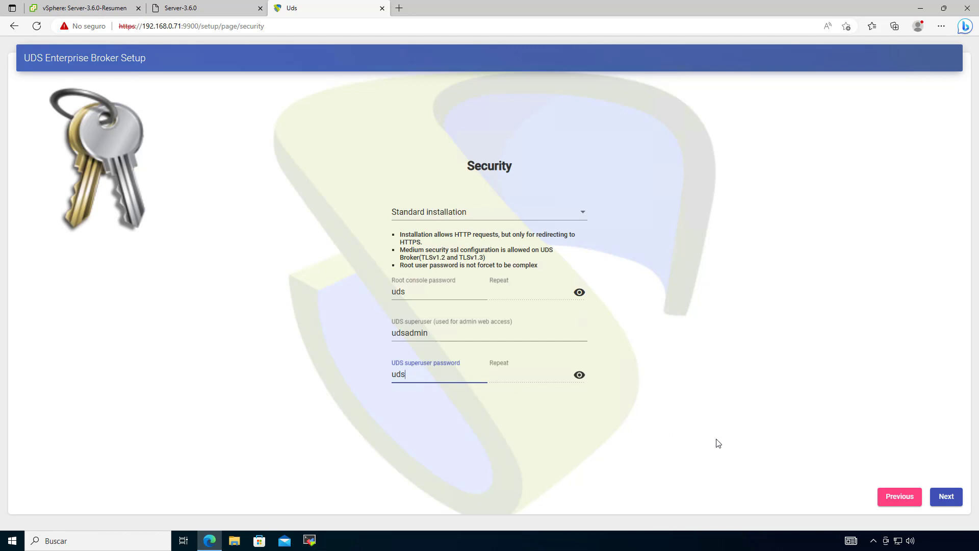
{"action": "left_click", "coordinate": [951, 497]}
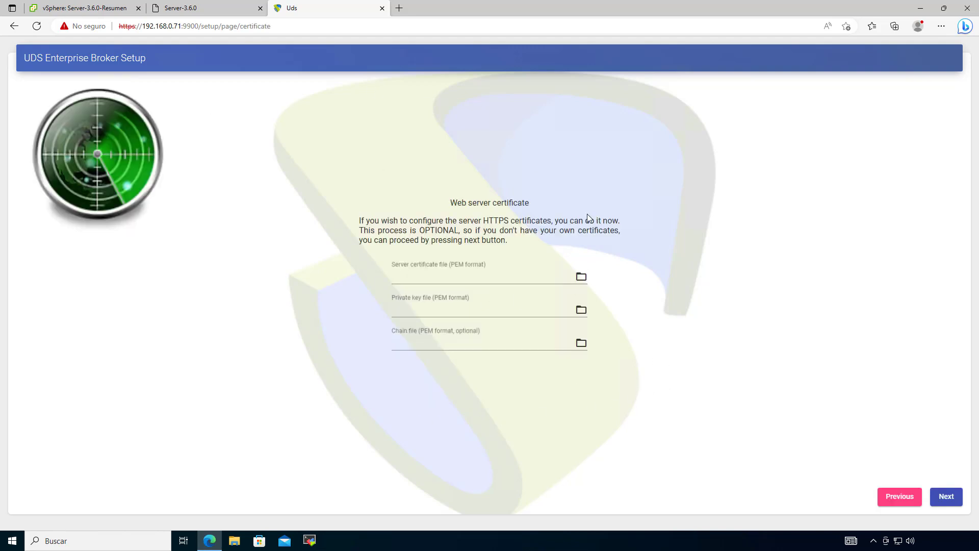
Leave the web server certificate files empty and finish the wizard at Setup completed.
{"action": "mouse_move", "coordinate": [445, 202]}
{"action": "left_mouse_down"}
{"action": "mouse_move", "coordinate": [566, 202]}
{"action": "mouse_move", "coordinate": [435, 209]}
{"action": "mouse_move", "coordinate": [428, 201]}
{"action": "left_mouse_up"}
{"action": "left_click", "coordinate": [536, 204]}
{"action": "left_click", "coordinate": [428, 201]}
{"action": "left_click_drag", "start_coordinate": [449, 200], "coordinate": [559, 210]}
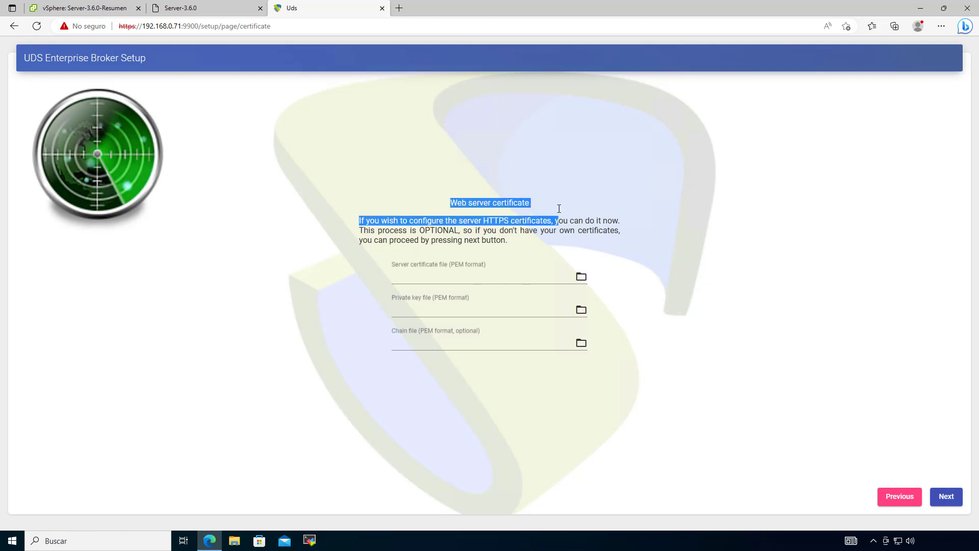
{"action": "left_click", "coordinate": [665, 256]}
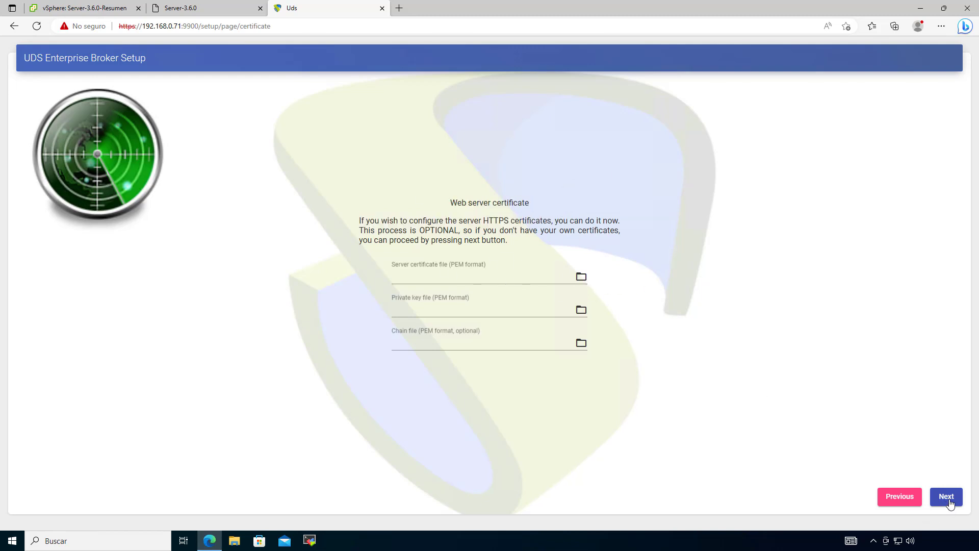
{"action": "left_click", "coordinate": [951, 496]}
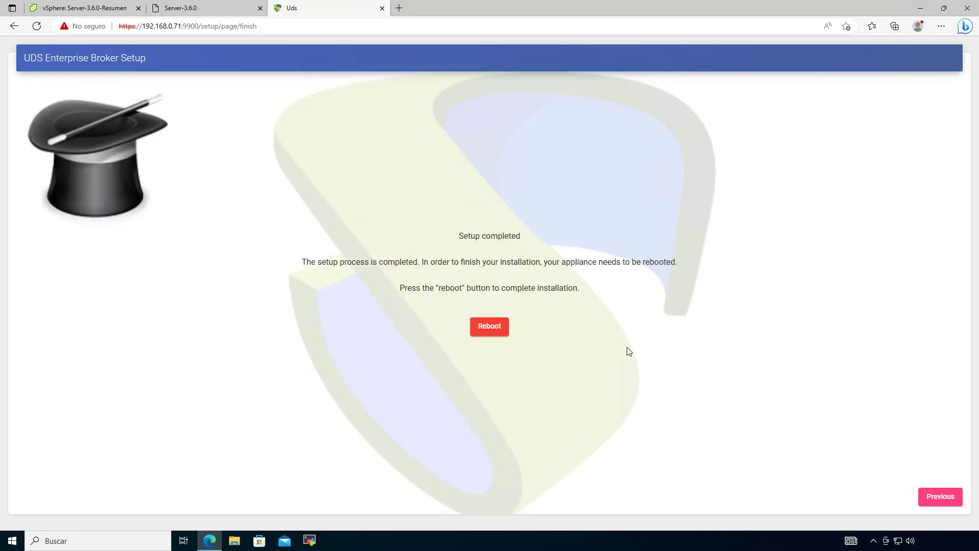
Reboot the broker appliance and watch the server's VM console.
{"action": "left_click_drag", "start_coordinate": [449, 236], "coordinate": [546, 240]}
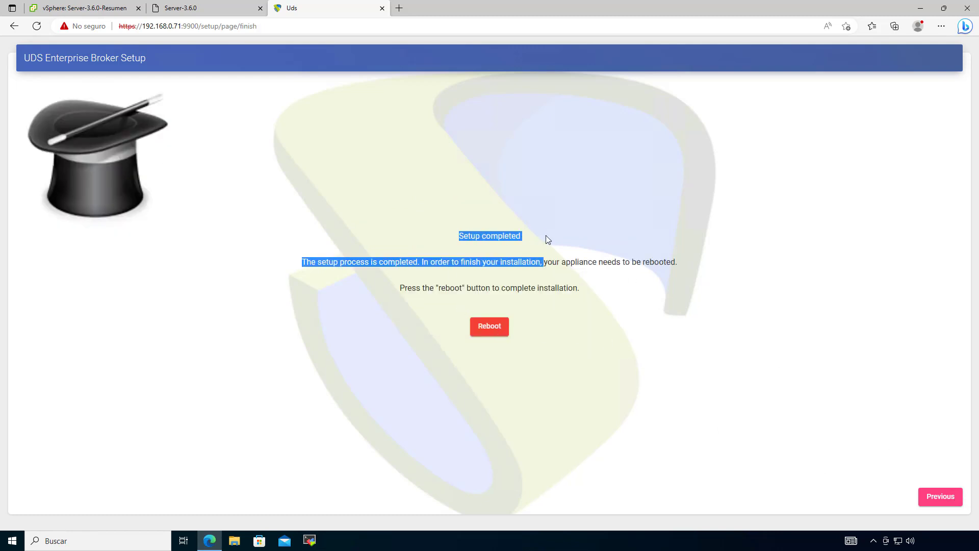
{"action": "left_click", "coordinate": [544, 339]}
{"action": "left_click", "coordinate": [489, 326]}
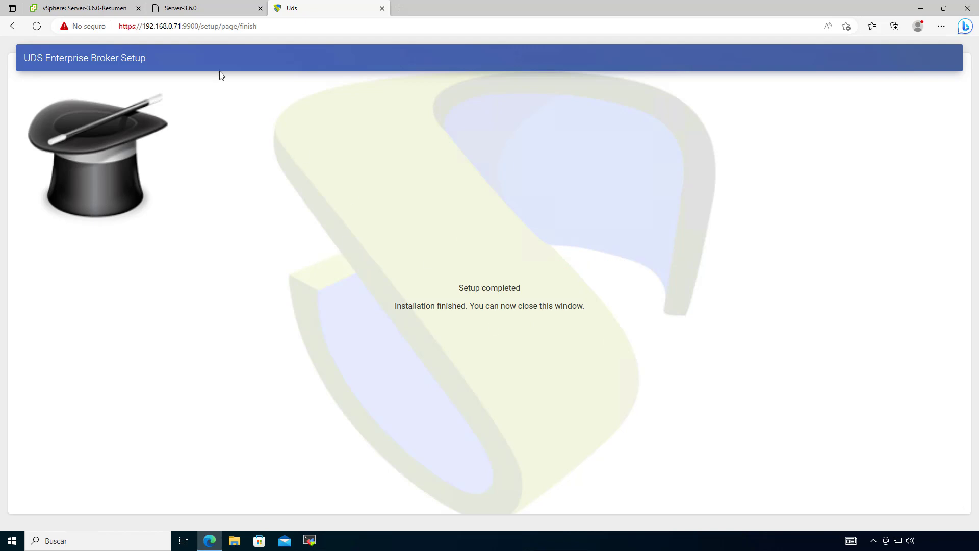
{"action": "left_click", "coordinate": [204, 8]}
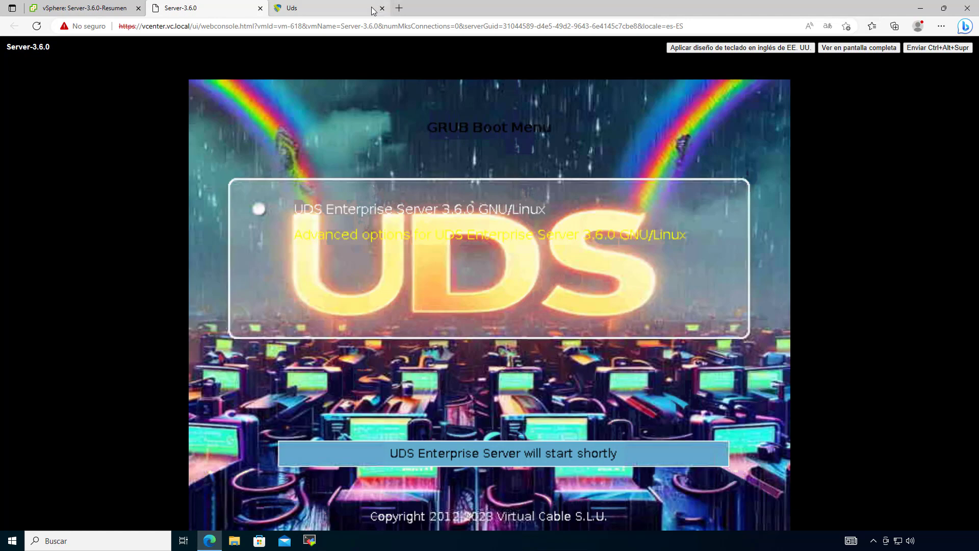
Close the setup wizard tab and return to the vSphere server summary.
{"action": "left_click", "coordinate": [374, 11]}
{"action": "left_click", "coordinate": [382, 9]}
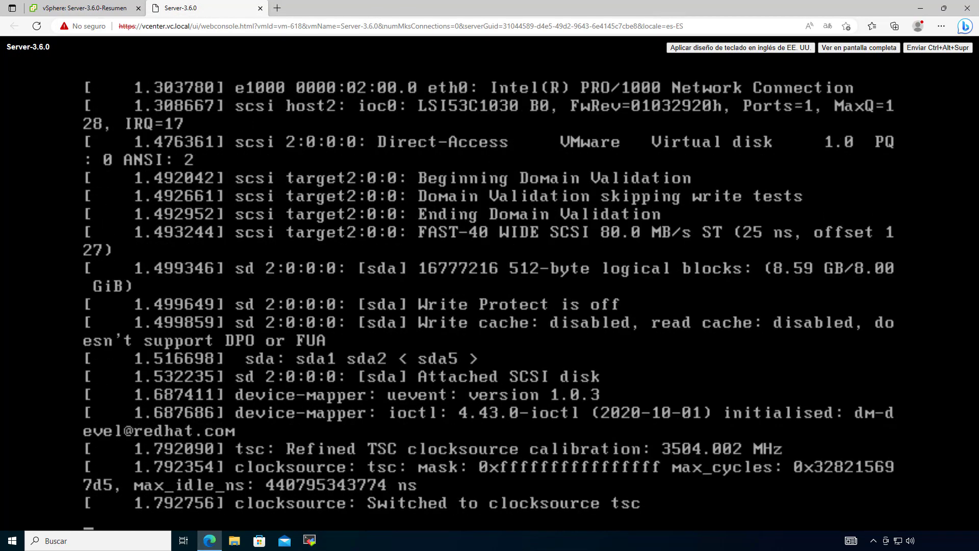
{"action": "left_click", "coordinate": [84, 8]}
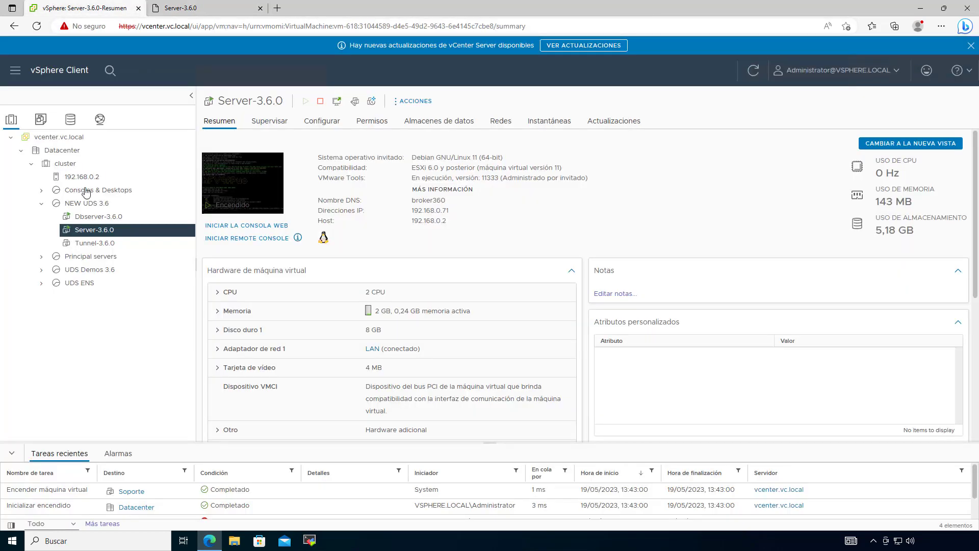
Show the Tunnel-3.6.0 VM's summary, close the server console, and launch its web console.
{"action": "left_click", "coordinate": [82, 241]}
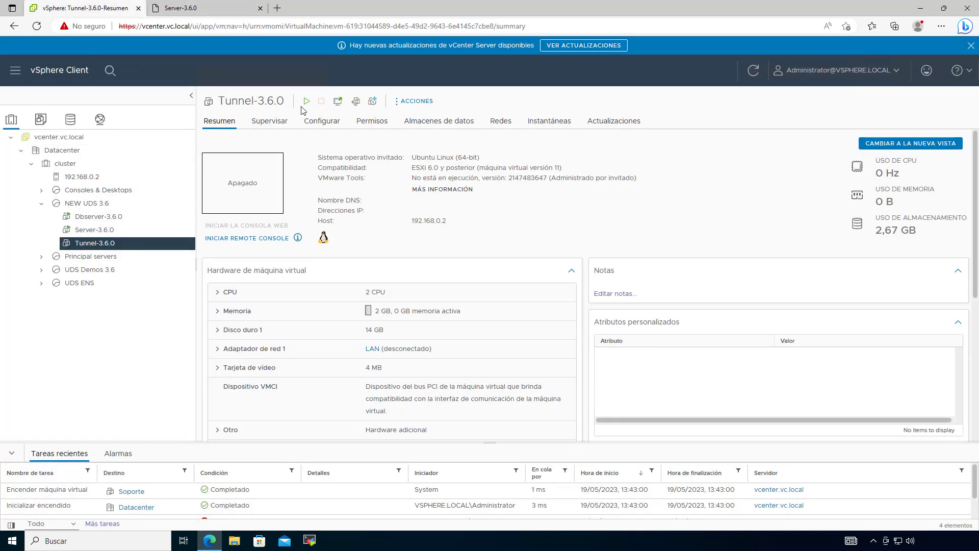
{"action": "left_click", "coordinate": [217, 9]}
{"action": "left_click", "coordinate": [260, 8]}
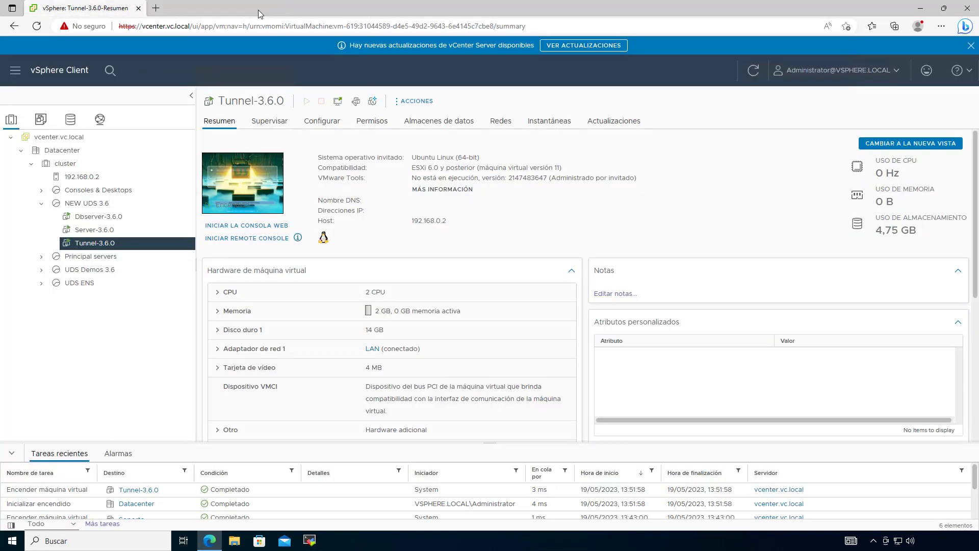
{"action": "left_click", "coordinate": [252, 184]}
{"action": "left_click", "coordinate": [600, 337]}
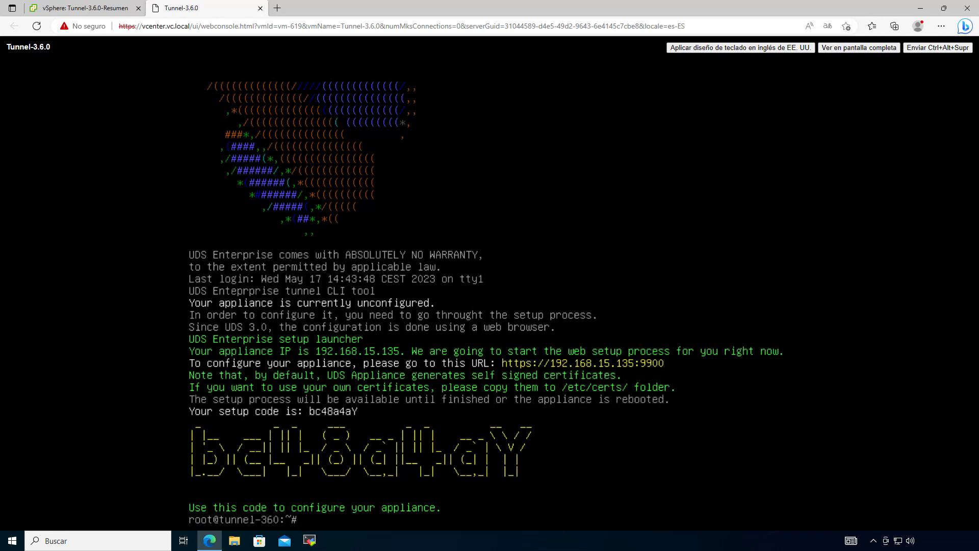
{"action": "left_click", "coordinate": [276, 8]}
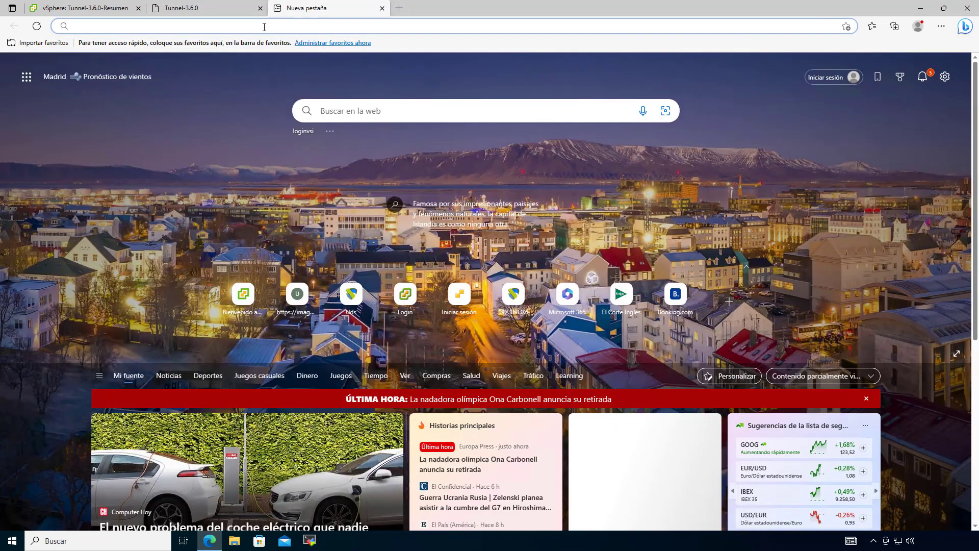
{"action": "type", "text": "https:"}
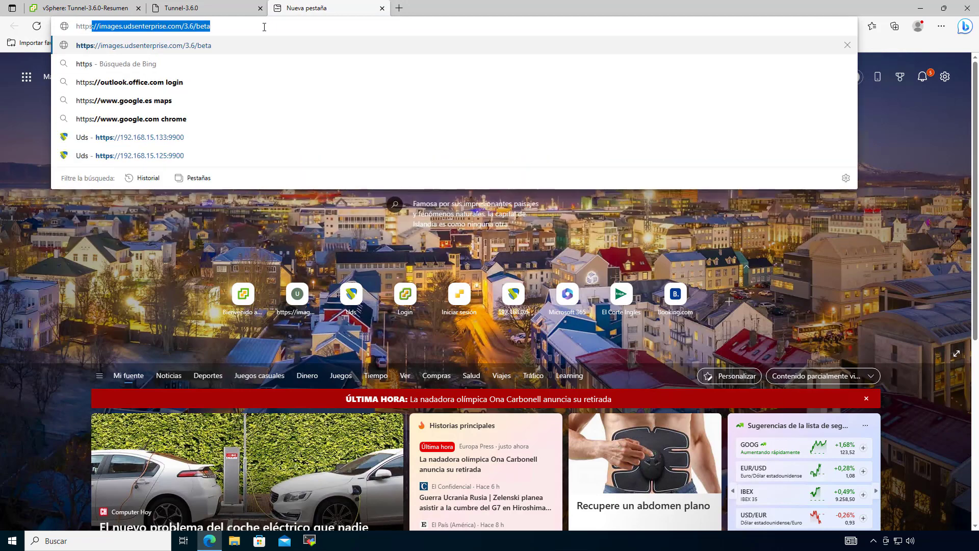
{"action": "type", "text": "//192.1"}
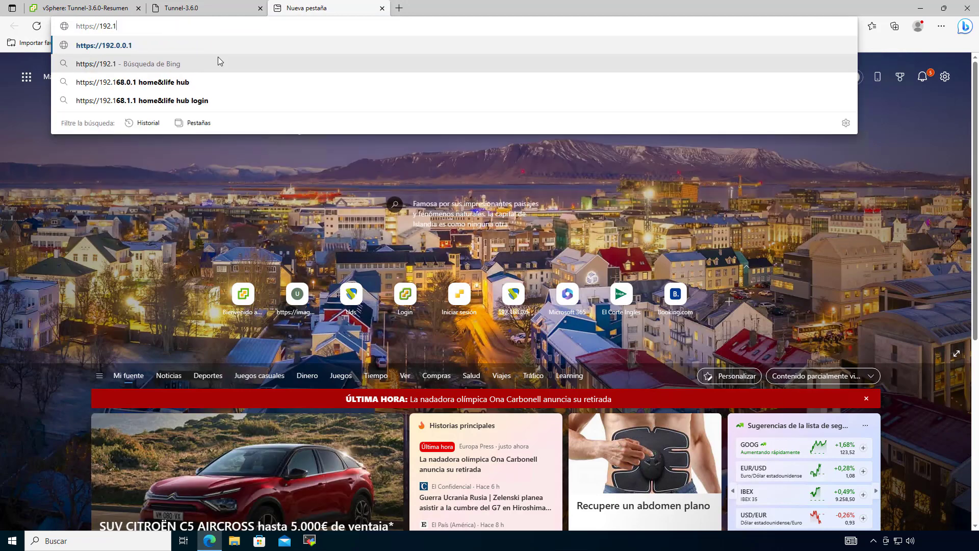
{"action": "type", "text": "68.15.1"}
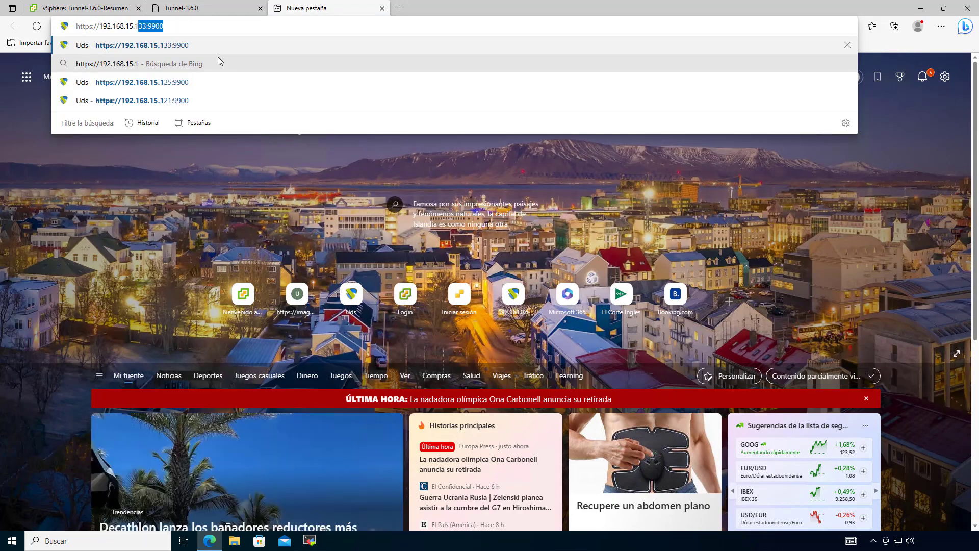
{"action": "type", "text": "34:9900"}
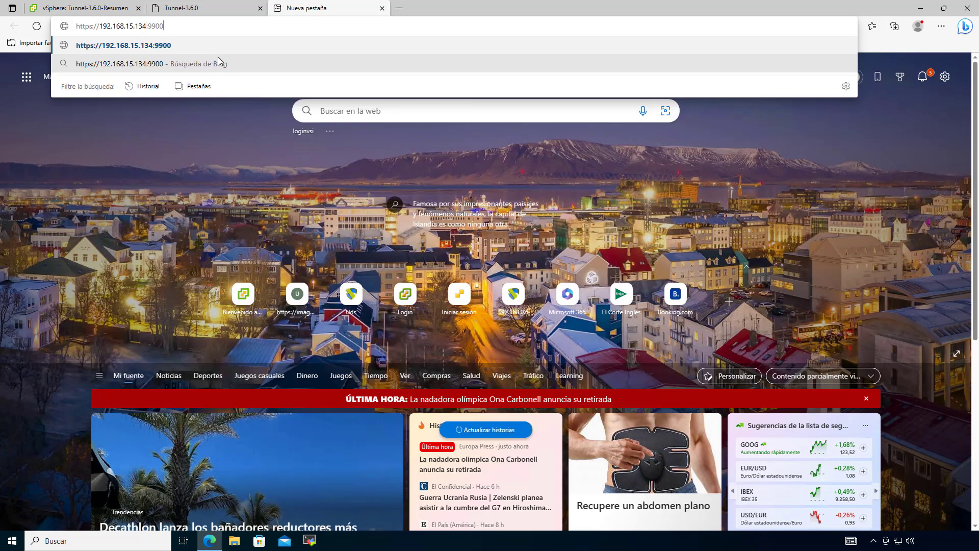
{"action": "left_click", "coordinate": [171, 9]}
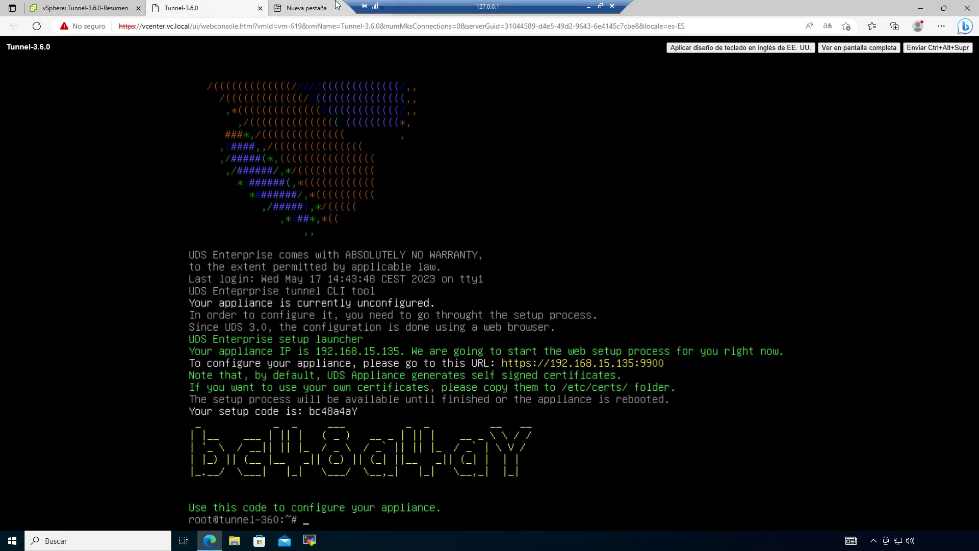
{"action": "left_click", "coordinate": [306, 8]}
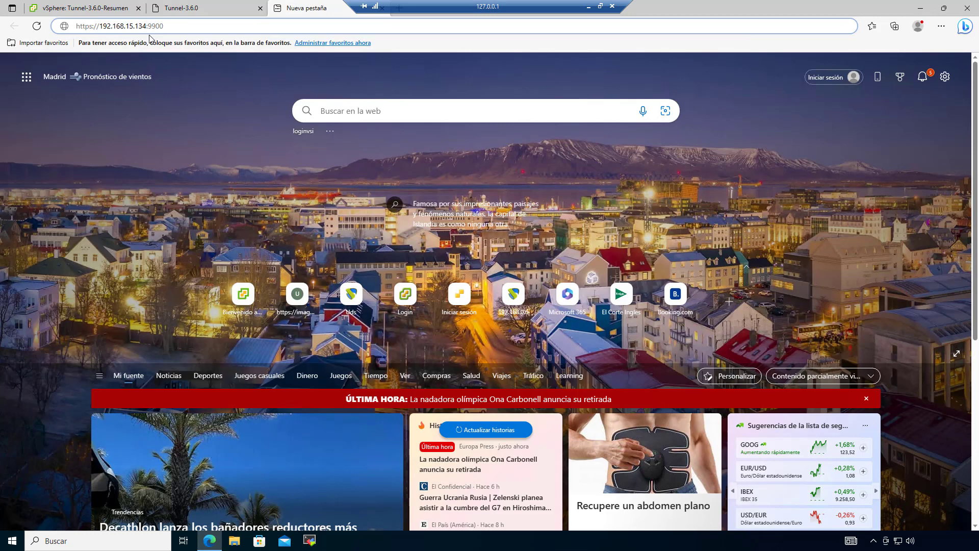
{"action": "key", "text": "BackSpace"}
{"action": "type", "text": "5"}
{"action": "key", "text": "Return"}
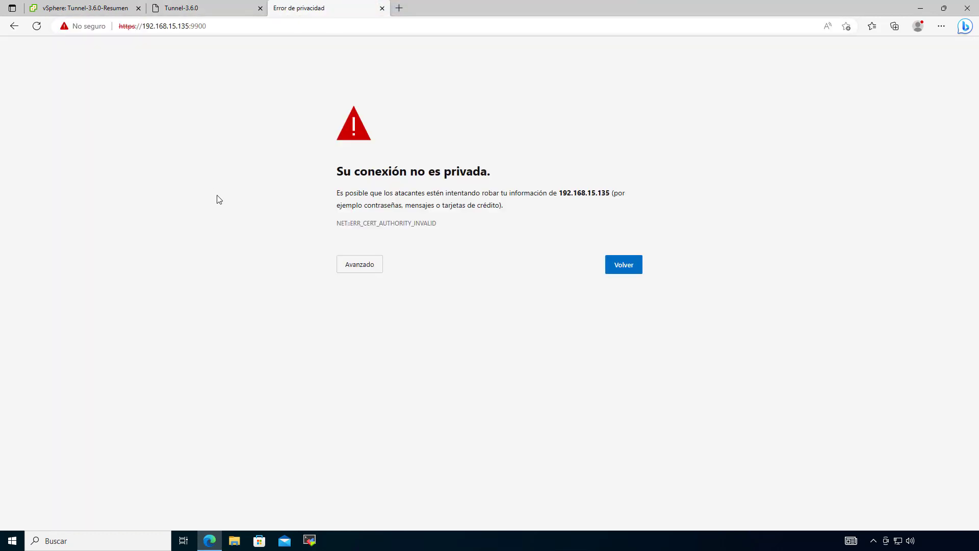
{"action": "left_click", "coordinate": [366, 272]}
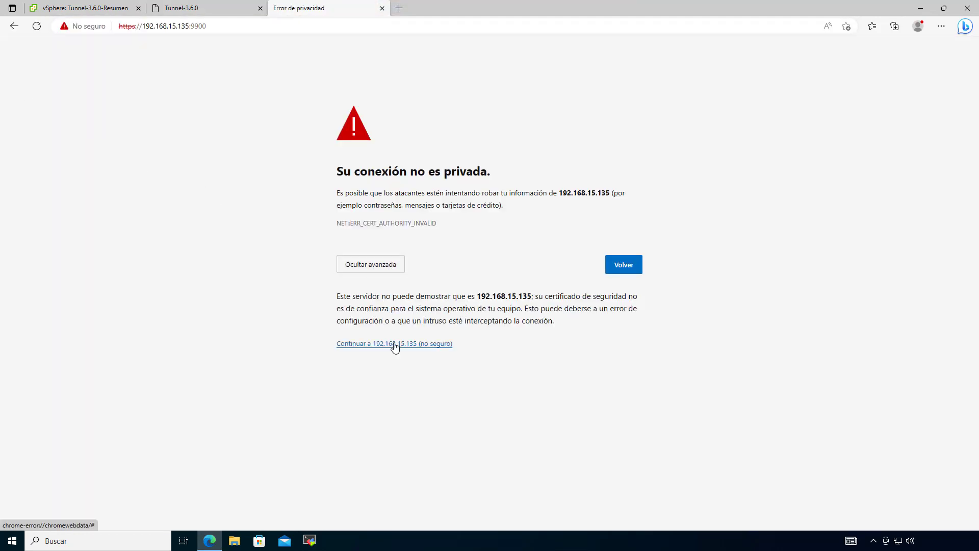
{"action": "left_click", "coordinate": [395, 345]}
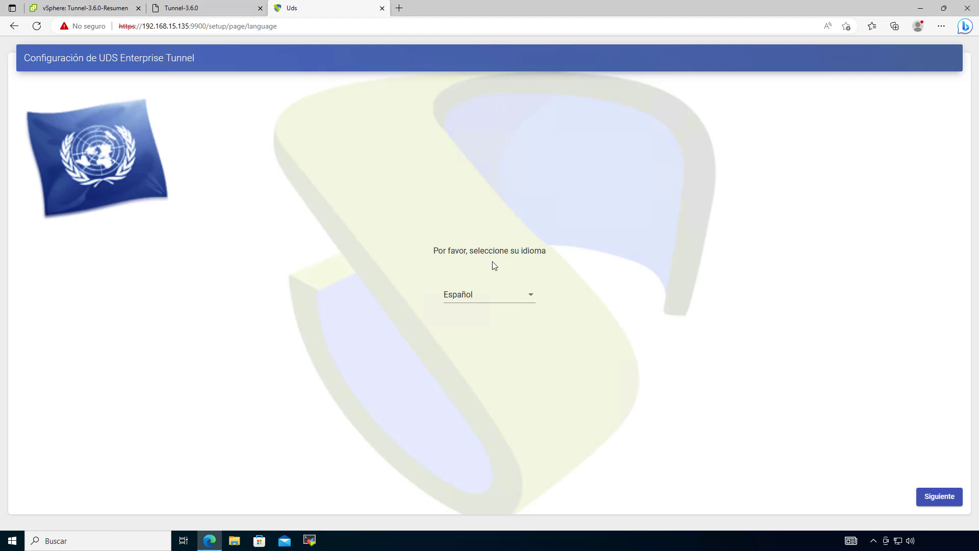
Choose English, decline page translation, and continue past the welcome page and EULA.
{"action": "left_click", "coordinate": [524, 301]}
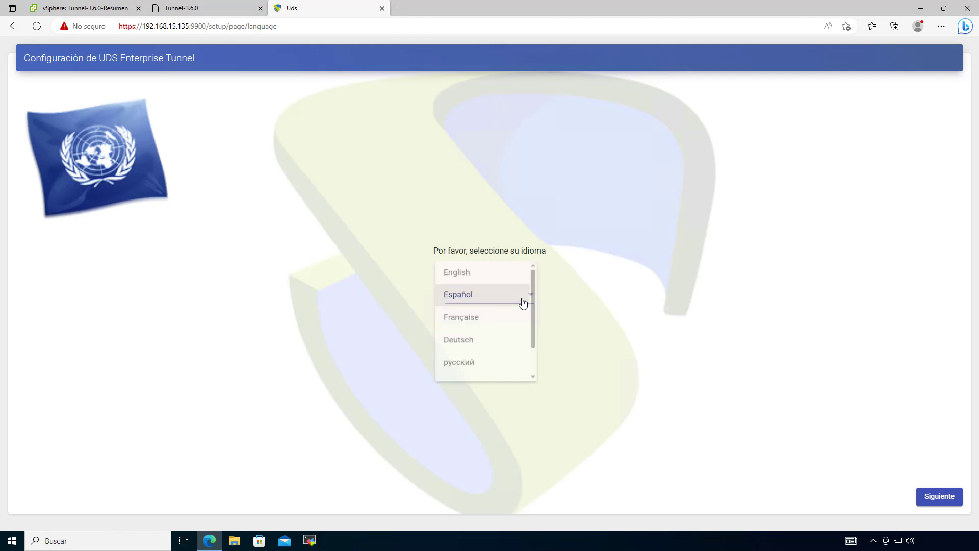
{"action": "left_click", "coordinate": [456, 272]}
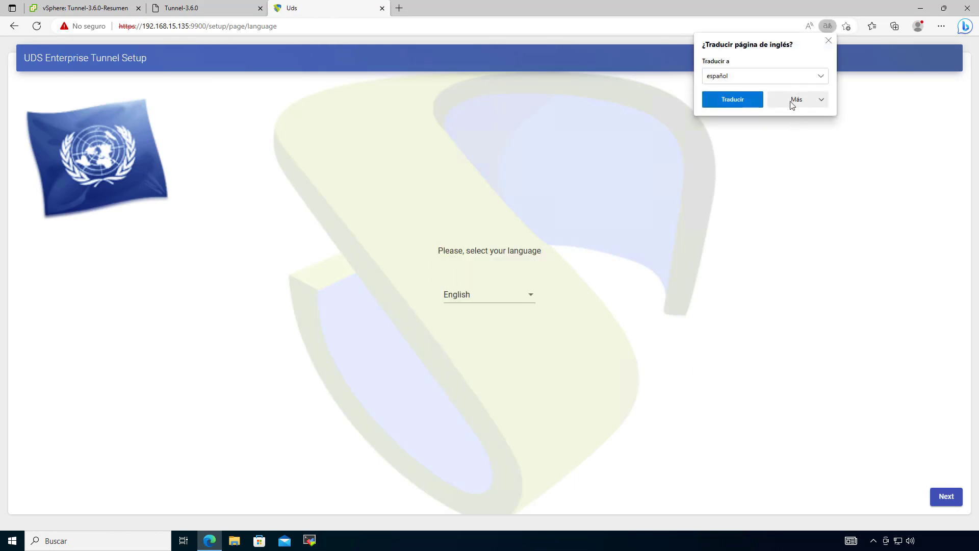
{"action": "left_click", "coordinate": [792, 100]}
{"action": "left_click", "coordinate": [817, 148]}
{"action": "left_click", "coordinate": [950, 497]}
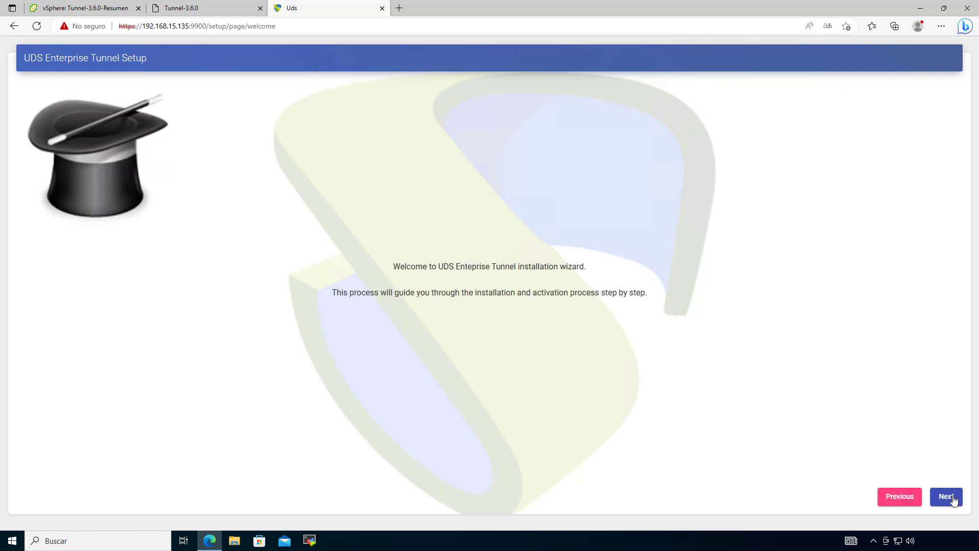
{"action": "left_click", "coordinate": [948, 497]}
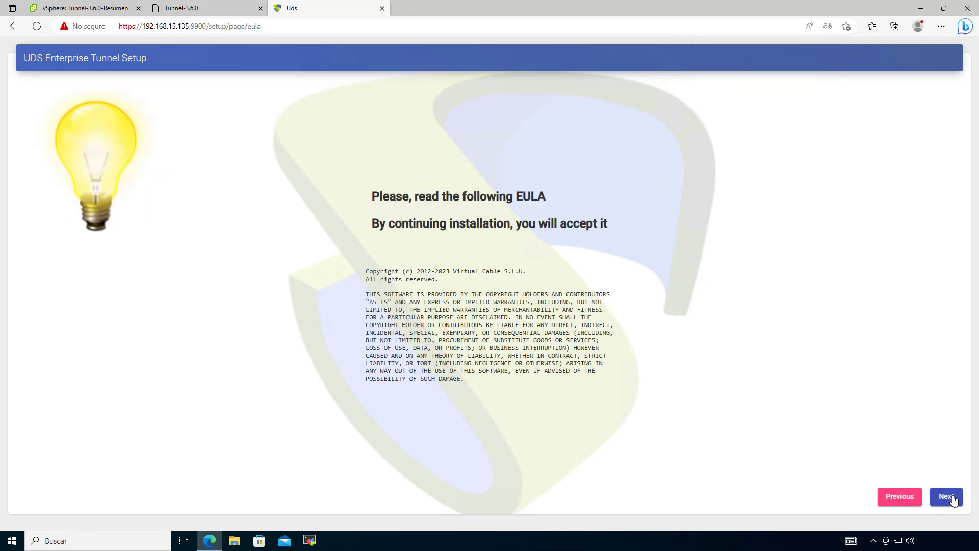
{"action": "left_click", "coordinate": [948, 497]}
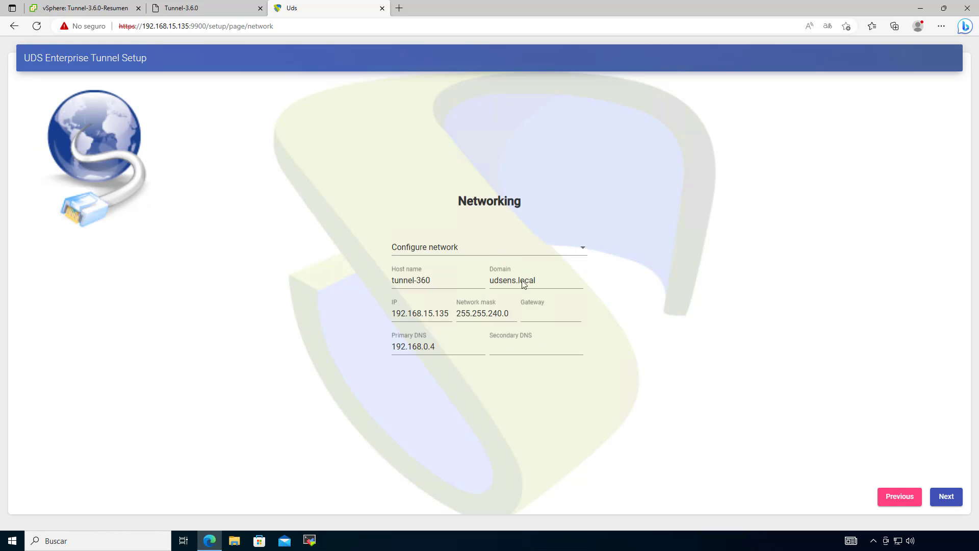
Set host name tunnel360, domain vc.local and IP address 192.168.0.72.
{"action": "left_click", "coordinate": [418, 281]}
{"action": "key", "text": "BackSpace"}
{"action": "key", "text": "Tab"}
{"action": "type", "text": "vc"}
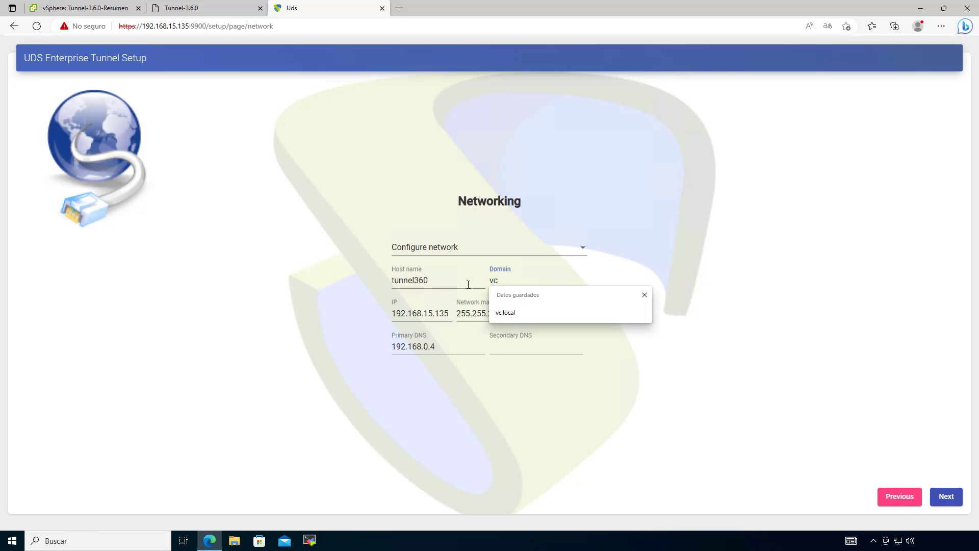
{"action": "type", "text": ".local"}
{"action": "key", "text": "Escape"}
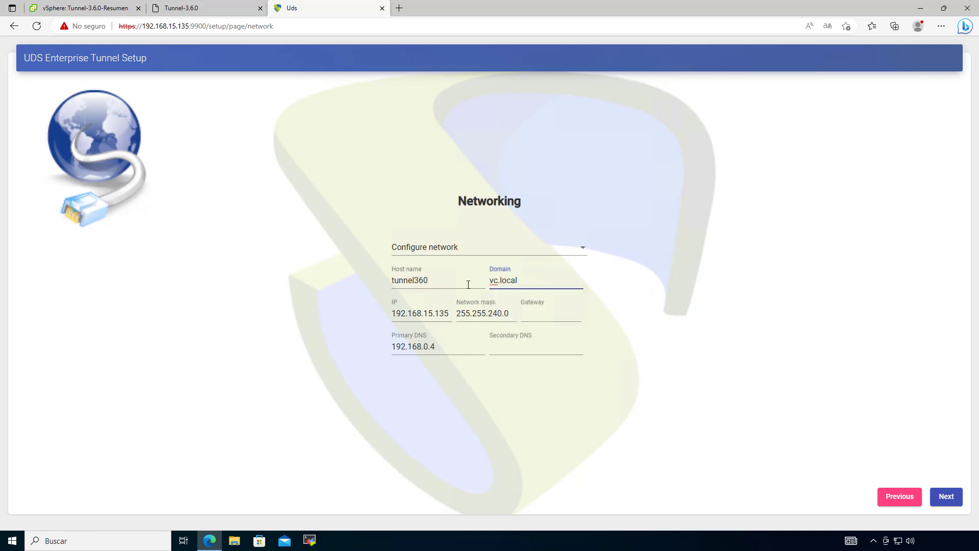
{"action": "left_click_drag", "start_coordinate": [451, 313], "coordinate": [365, 317]}
{"action": "type", "text": "192.168"}
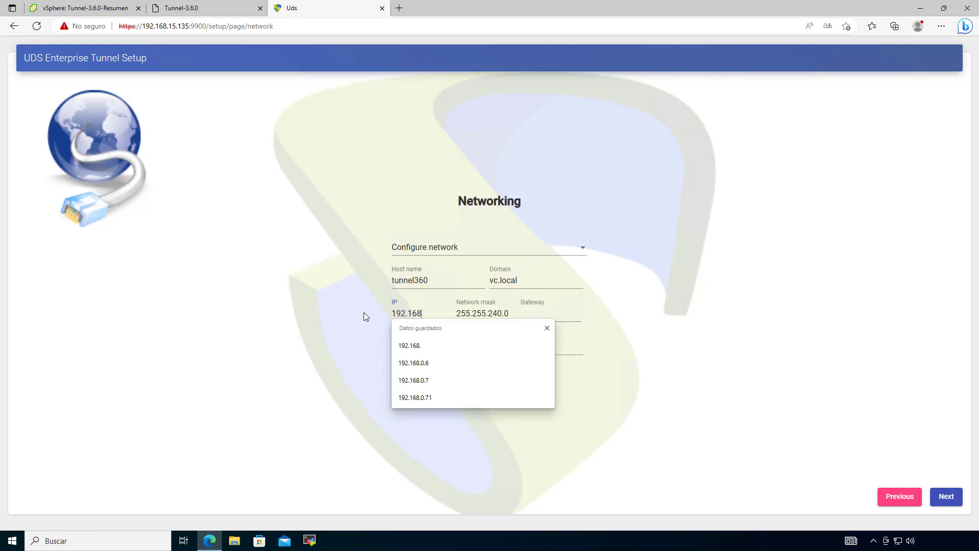
{"action": "type", "text": ".0.72"}
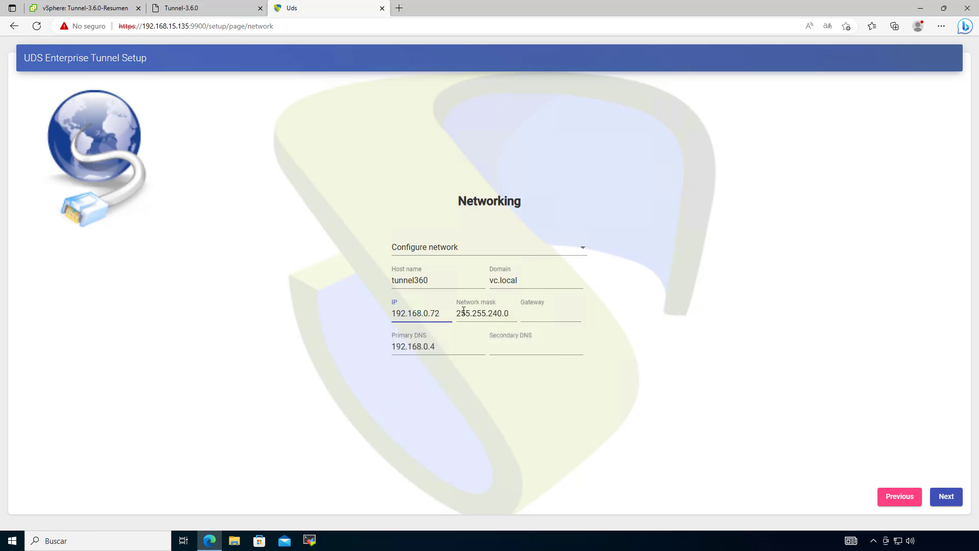
Fill the gateway 192.168.0.1 and secondary DNS 8.8.8.8 from saved values.
{"action": "left_click", "coordinate": [537, 314]}
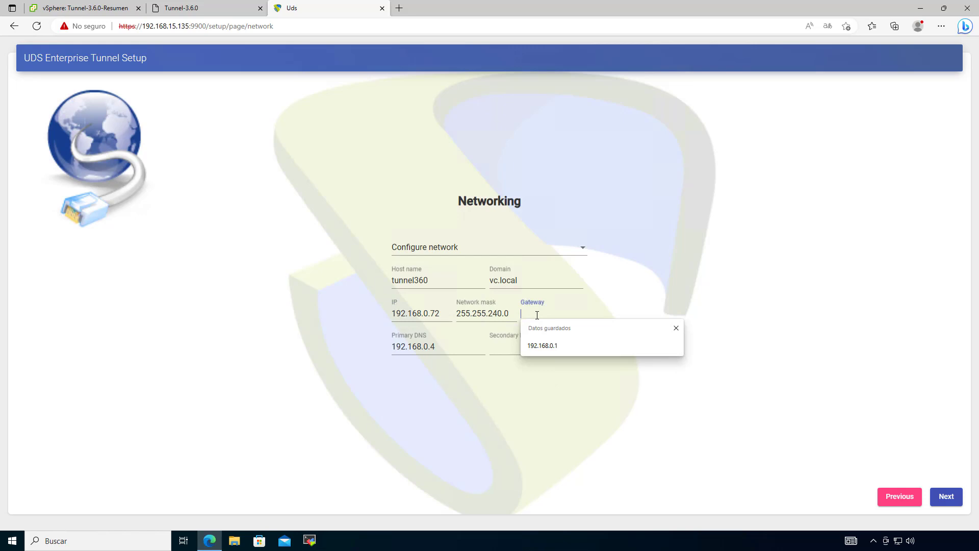
{"action": "left_click", "coordinate": [548, 341]}
{"action": "left_click", "coordinate": [506, 355]}
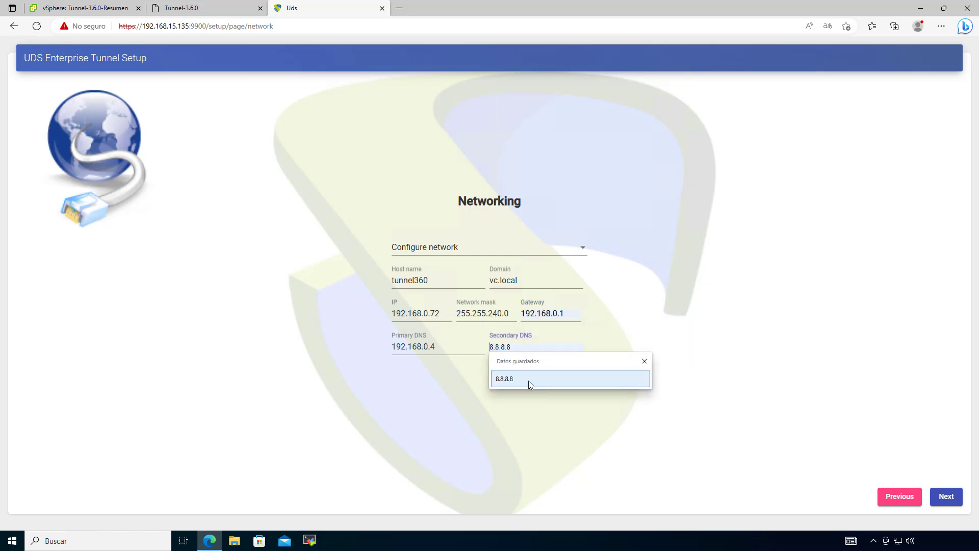
{"action": "left_click", "coordinate": [529, 381]}
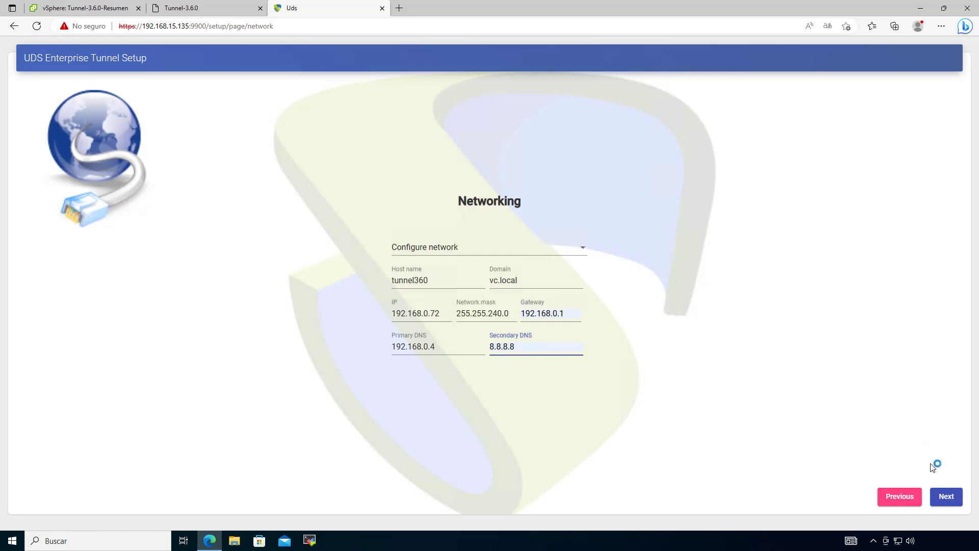
Apply the network settings, proceed past the 192.168.0.72 certificate warning, and view the console's setup code.
{"action": "left_click", "coordinate": [950, 495]}
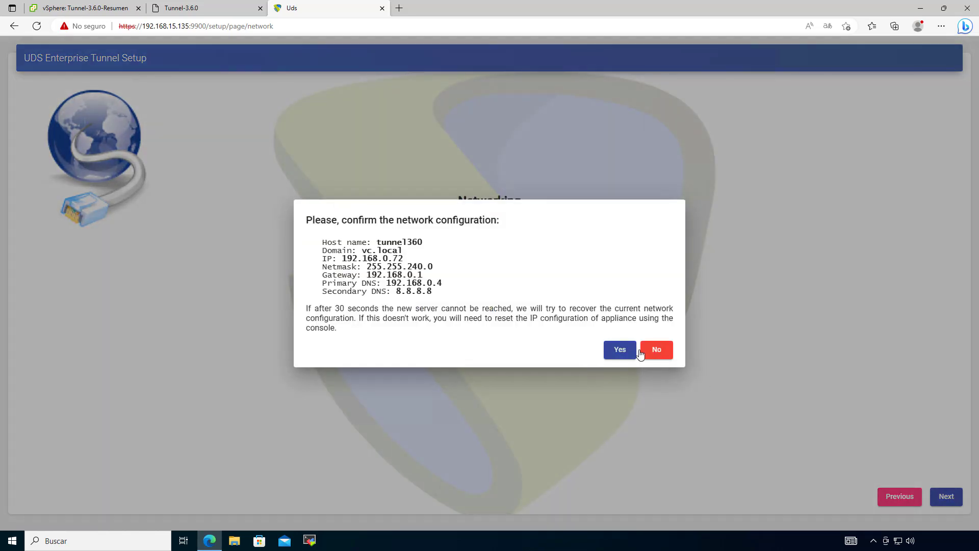
{"action": "left_click", "coordinate": [631, 352]}
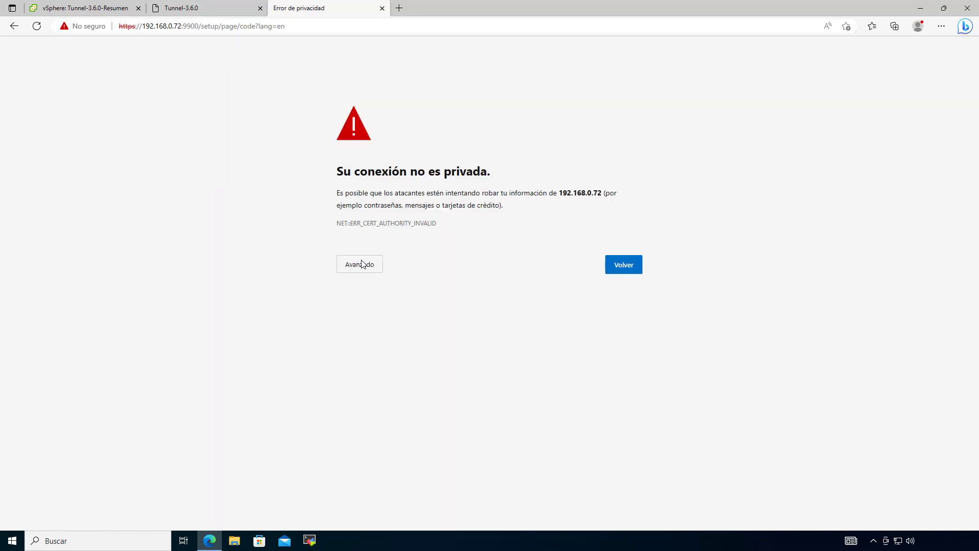
{"action": "left_click", "coordinate": [363, 264]}
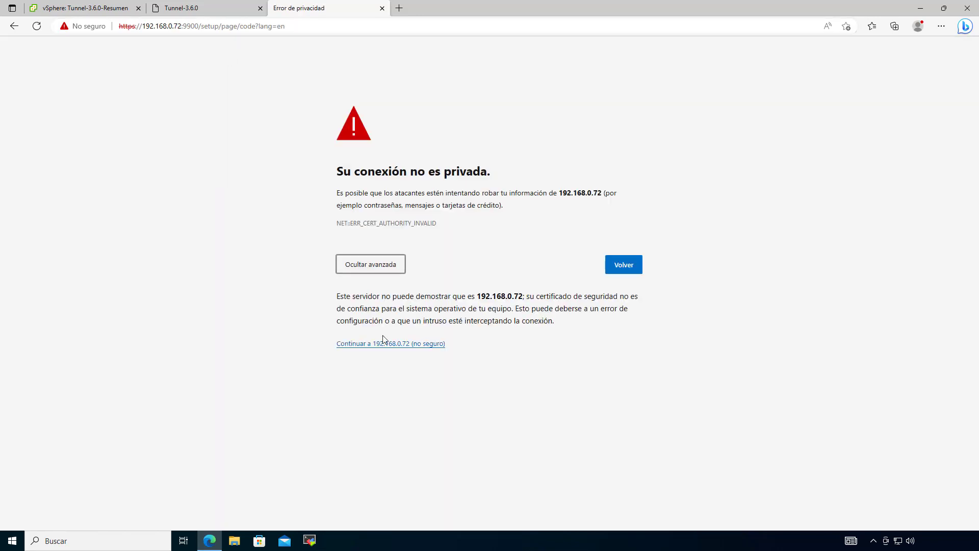
{"action": "left_click", "coordinate": [383, 341]}
{"action": "left_click", "coordinate": [466, 330]}
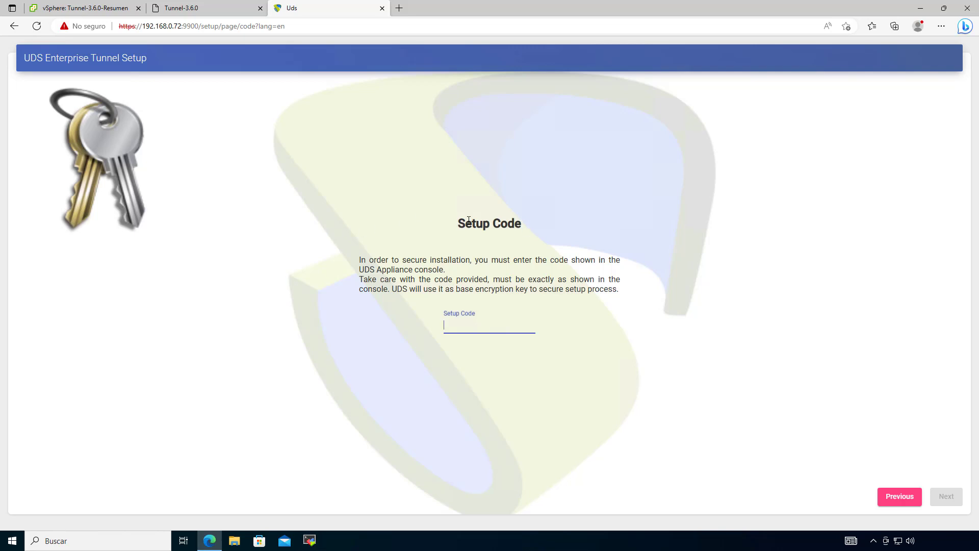
{"action": "left_click", "coordinate": [202, 8]}
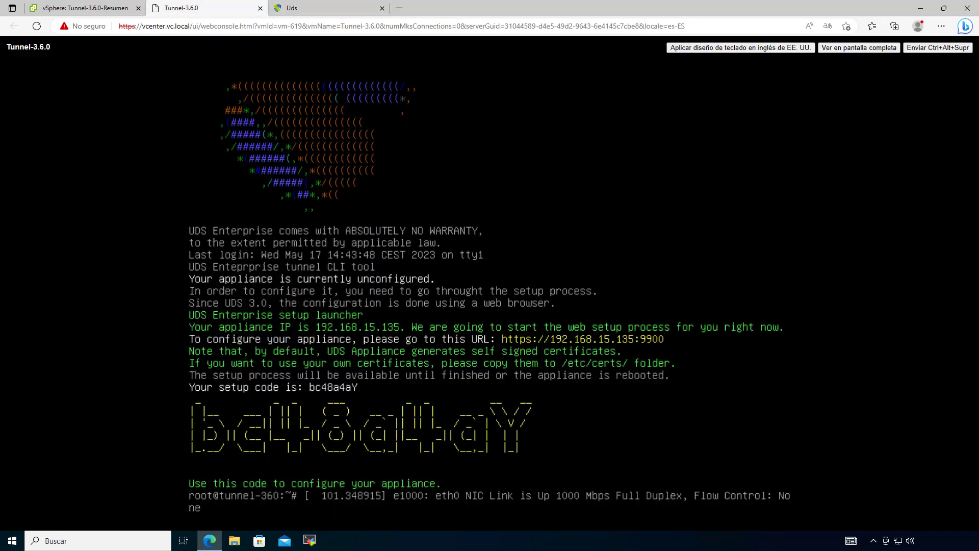
Copy the setup code from the Tunnel-3.6.0 console into the Setup Code field.
{"action": "left_click", "coordinate": [298, 8]}
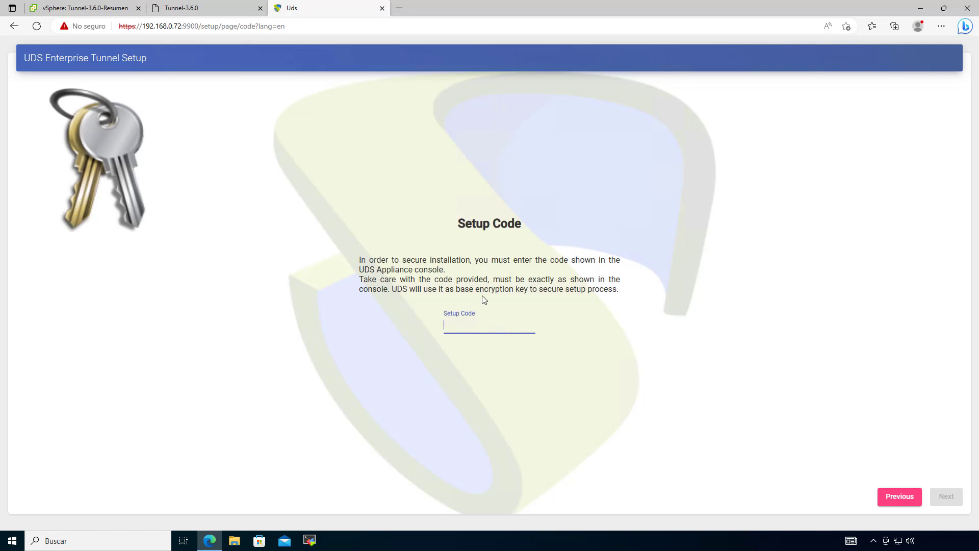
{"action": "type", "text": "bc4"}
{"action": "left_click", "coordinate": [193, 8]}
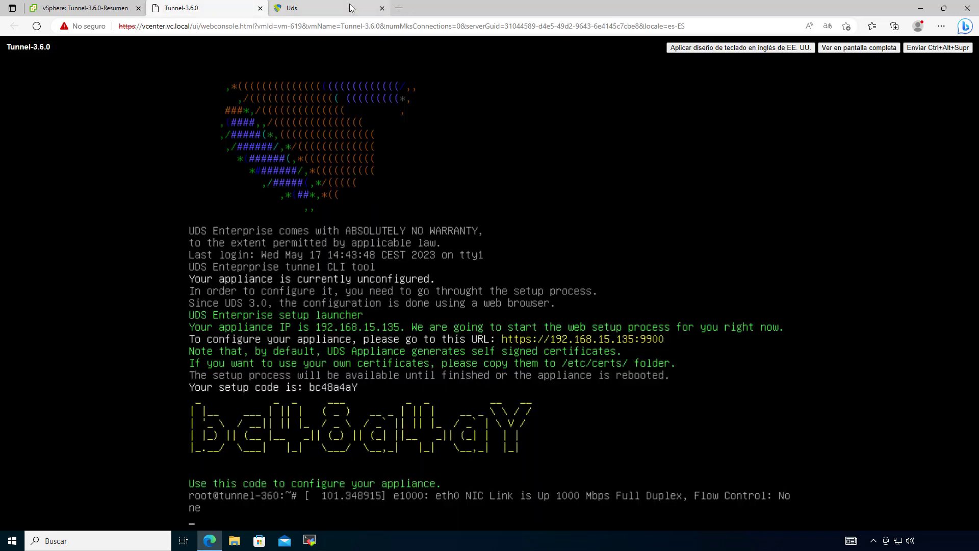
{"action": "left_click", "coordinate": [350, 4]}
{"action": "type", "text": "8a"}
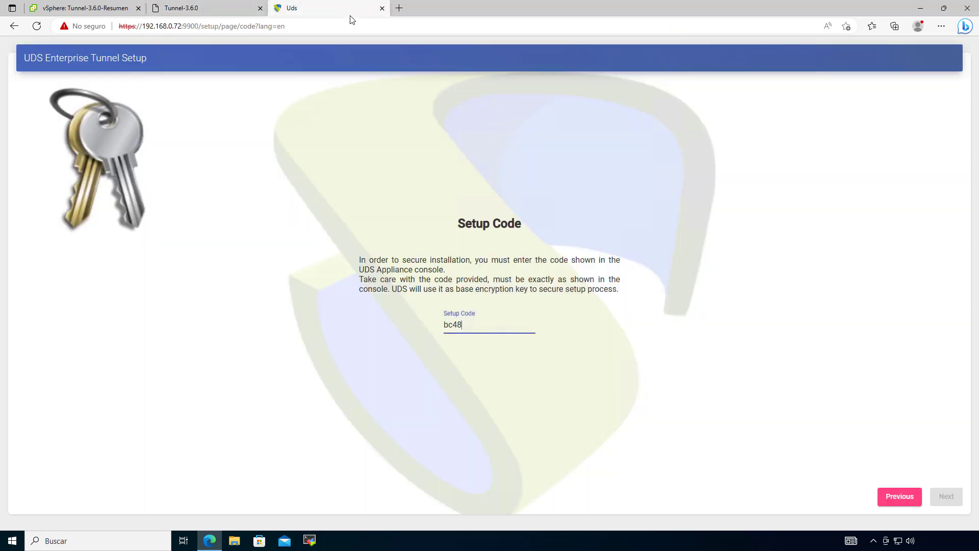
{"action": "left_click", "coordinate": [213, 4]}
{"action": "left_click", "coordinate": [320, 8]}
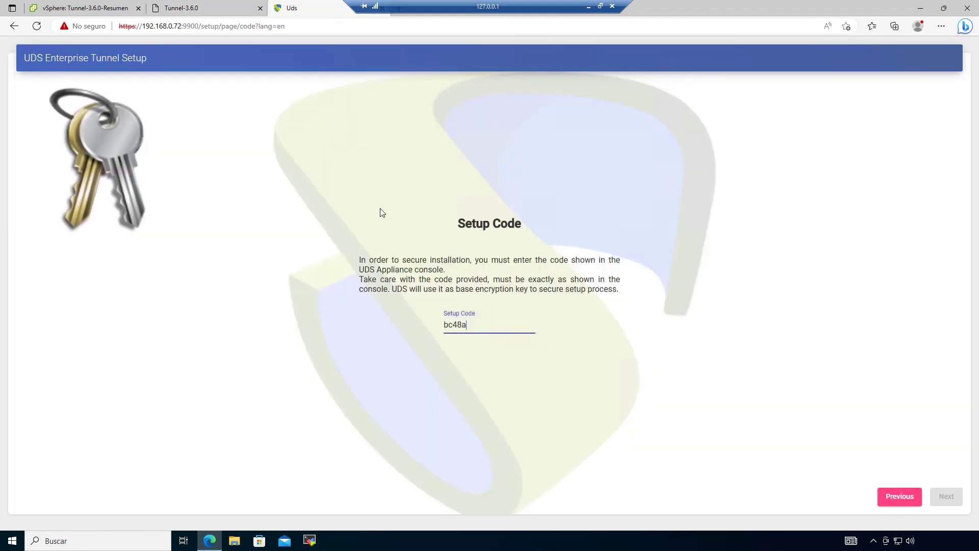
{"action": "type", "text": "aY"}
{"action": "left_click", "coordinate": [245, 9]}
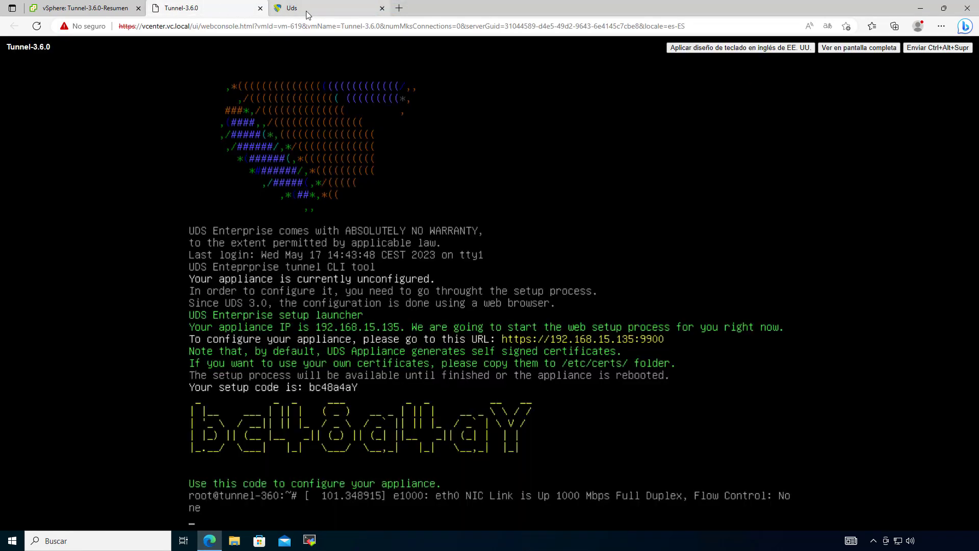
{"action": "left_click", "coordinate": [327, 9]}
{"action": "key", "text": "Left"}
{"action": "key", "text": "Left"}
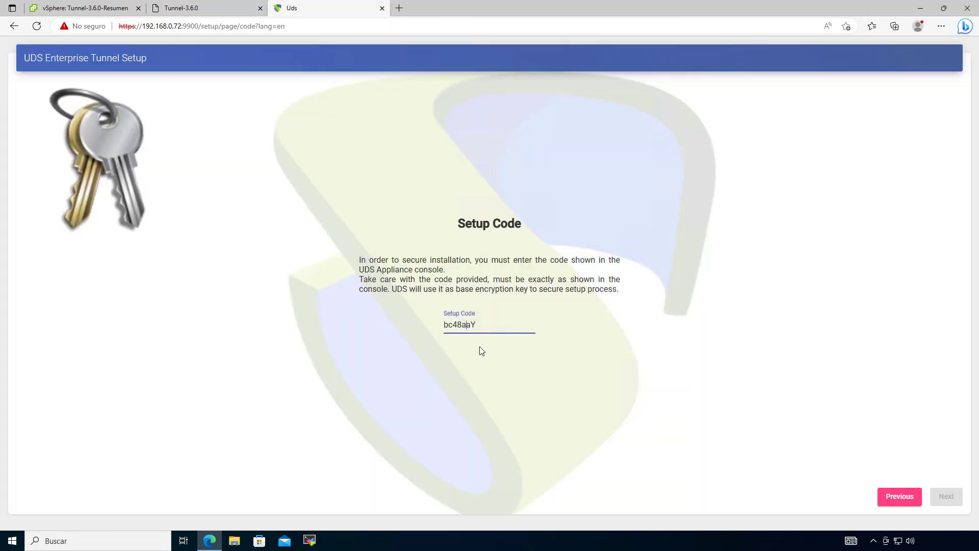
Finish the setup code and choose the Spanish console keyboard layout.
{"action": "type", "text": "4"}
{"action": "left_click", "coordinate": [946, 497]}
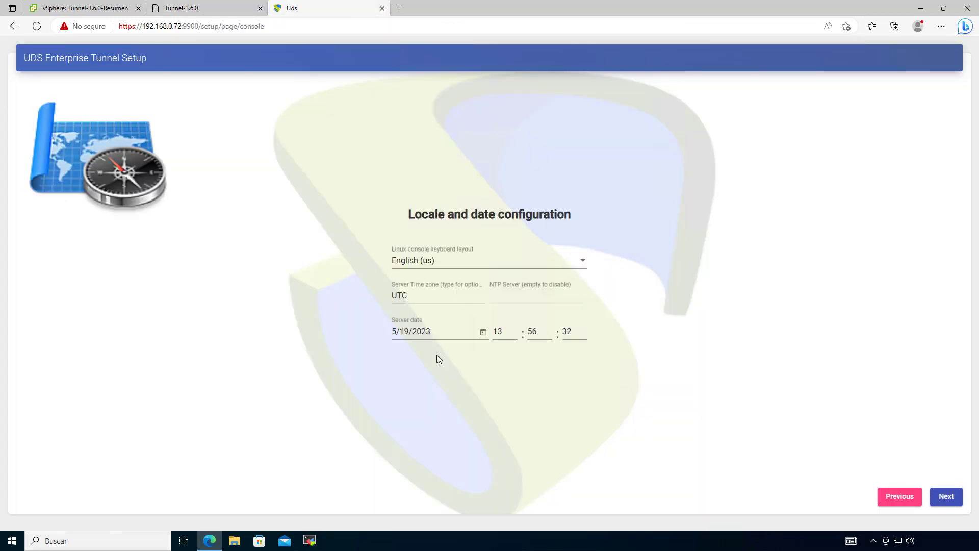
{"action": "left_click", "coordinate": [451, 263]}
{"action": "scroll", "coordinate": [448, 282], "scroll_direction": "down", "scroll_amount": 3}
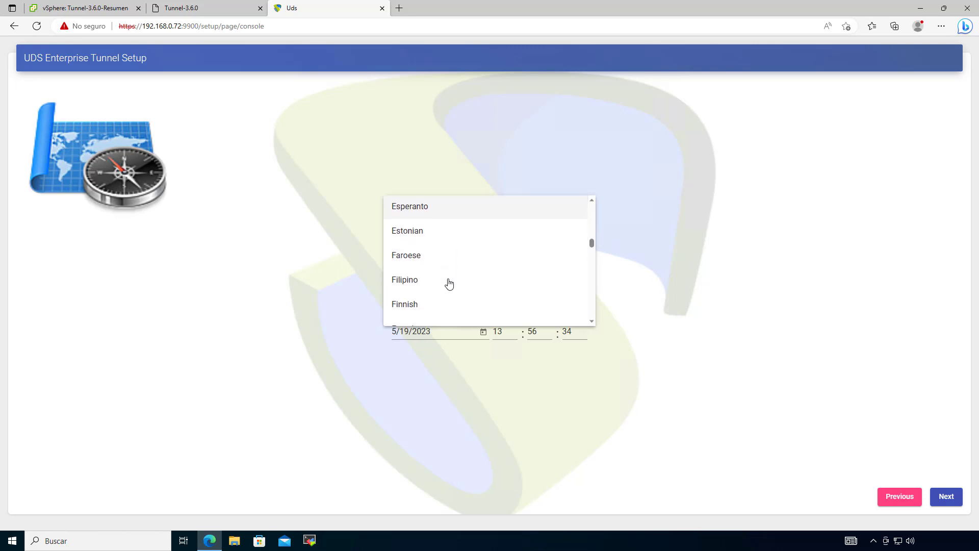
{"action": "scroll", "coordinate": [447, 294], "scroll_direction": "down", "scroll_amount": 10}
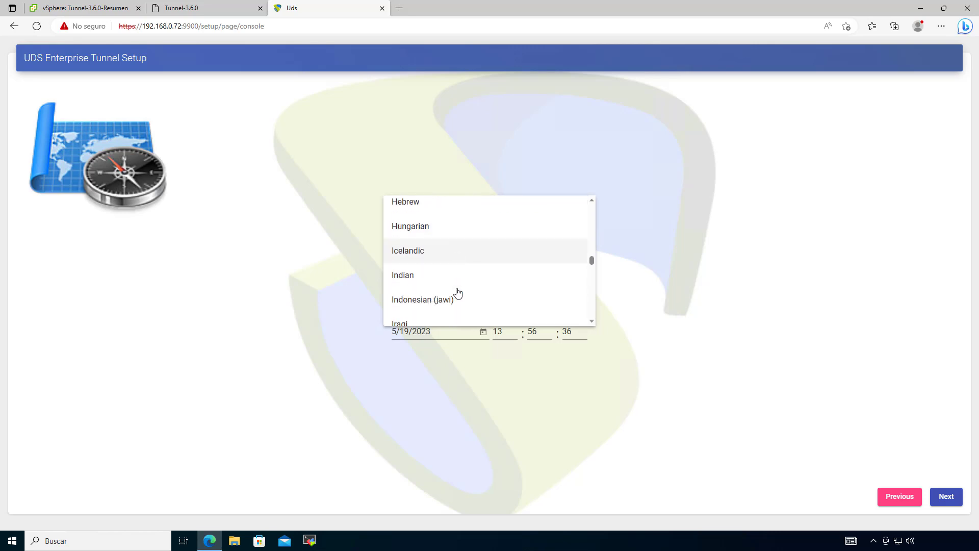
{"action": "scroll", "coordinate": [457, 291], "scroll_direction": "down", "scroll_amount": 4}
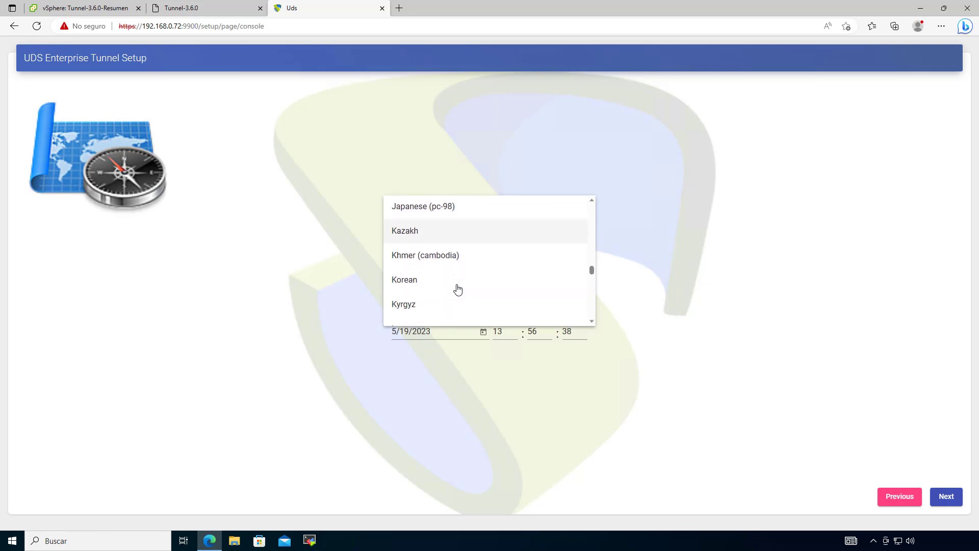
{"action": "scroll", "coordinate": [458, 292], "scroll_direction": "down", "scroll_amount": 8}
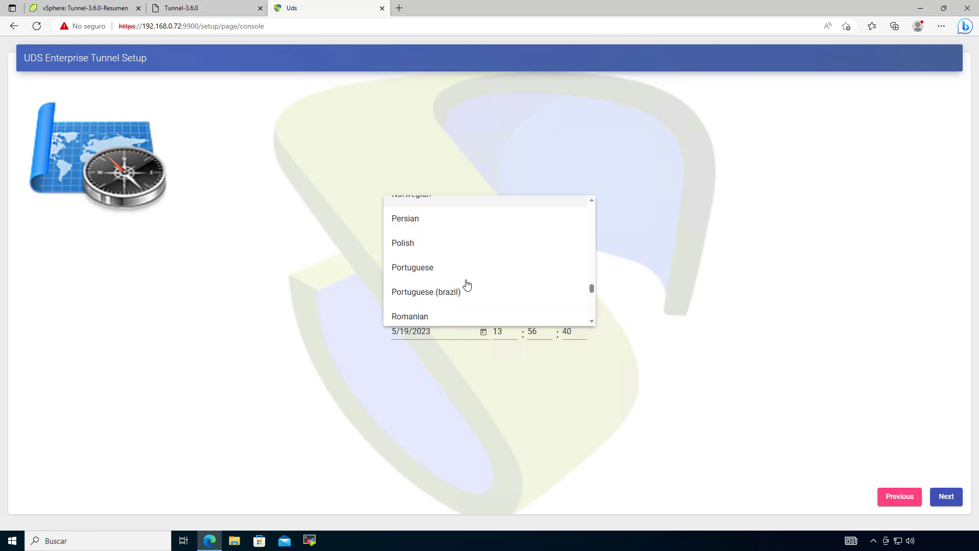
{"action": "scroll", "coordinate": [465, 285], "scroll_direction": "down", "scroll_amount": 3}
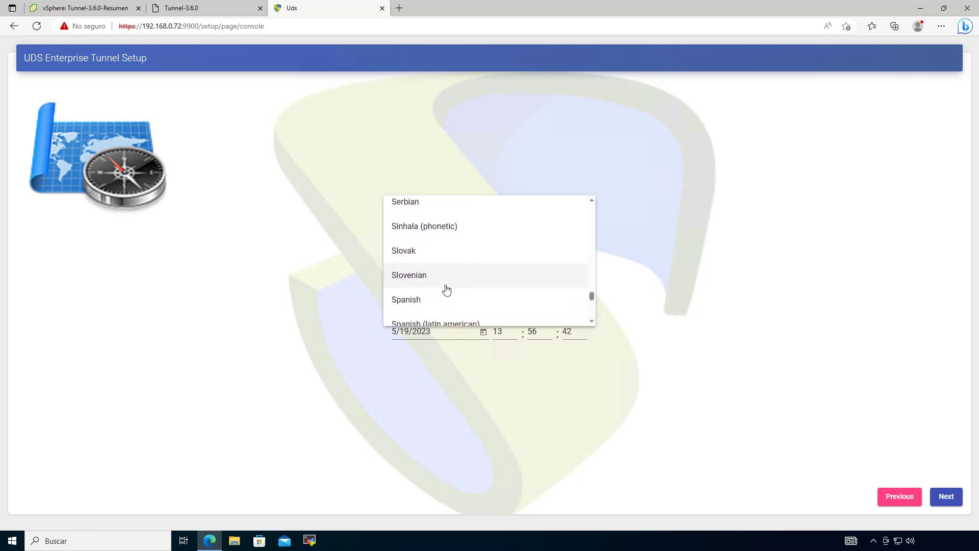
{"action": "left_click", "coordinate": [447, 300]}
Set the server time zone to Europe/Madrid and continue to broker configuration.
{"action": "key", "text": "Tab"}
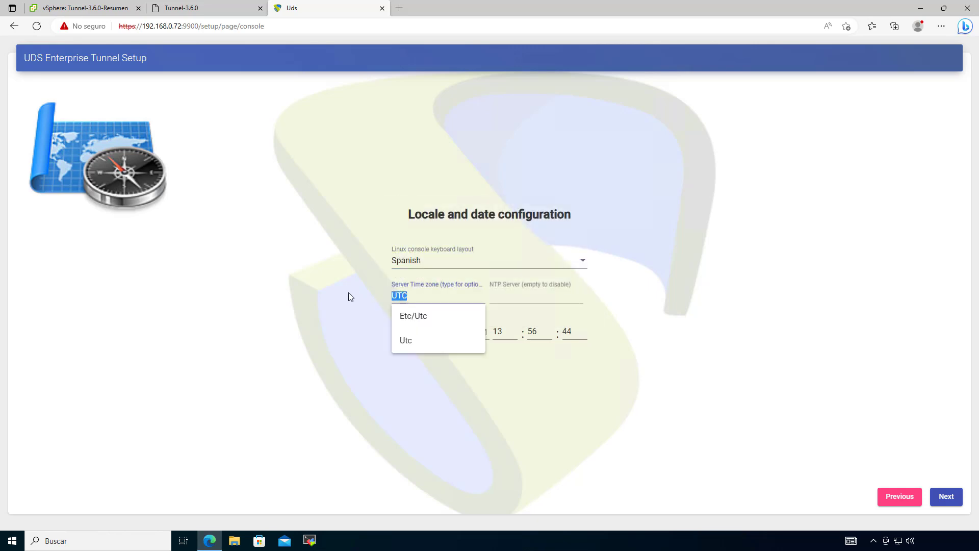
{"action": "type", "text": "madr"}
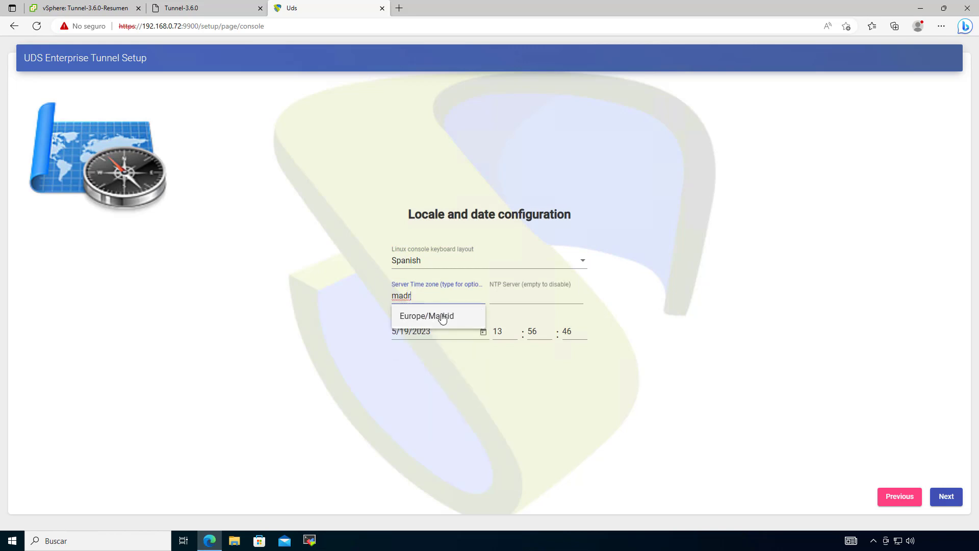
{"action": "left_click", "coordinate": [442, 316]}
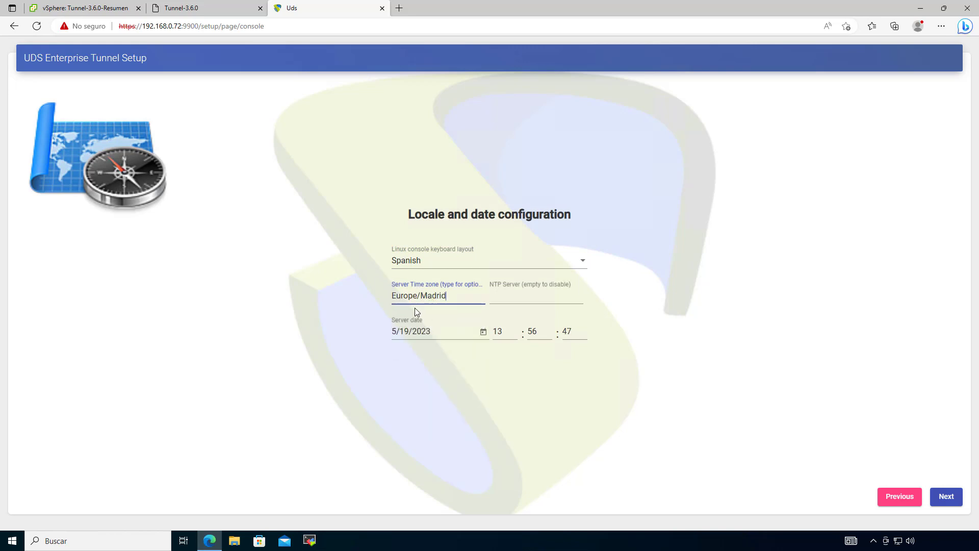
{"action": "left_click", "coordinate": [954, 500]}
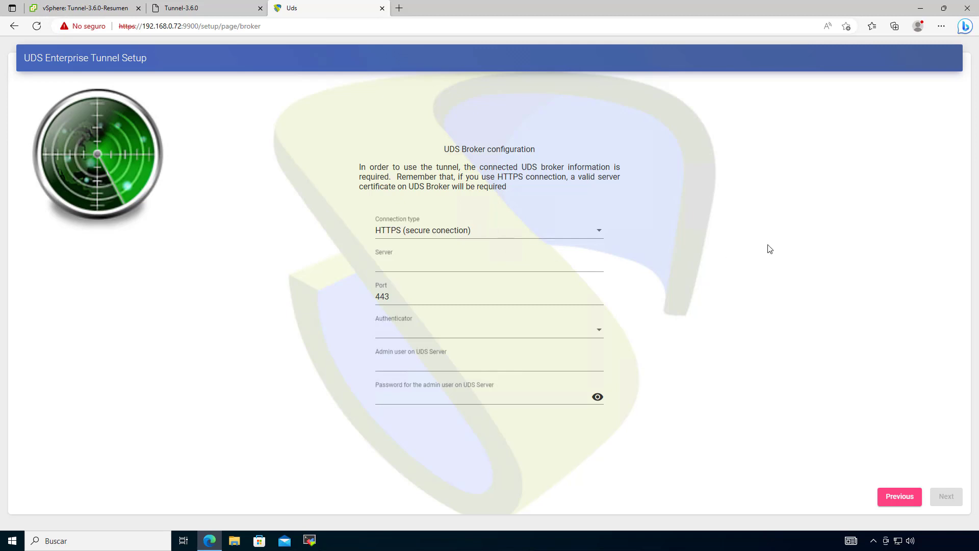
Choose the Administration authenticator, entering then clearing the 192.168.0.71 server address.
{"action": "left_click", "coordinate": [458, 263]}
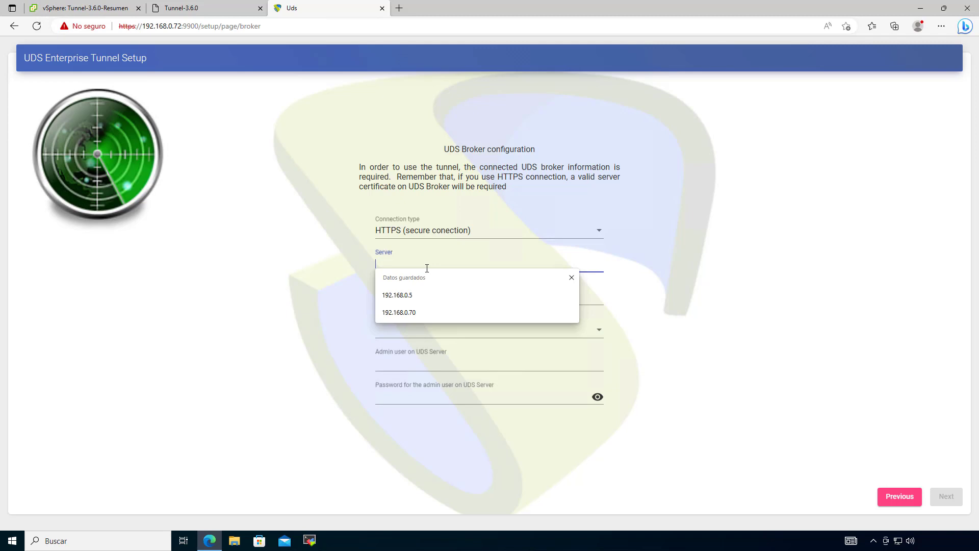
{"action": "left_click", "coordinate": [429, 313]}
{"action": "key", "text": "BackSpace"}
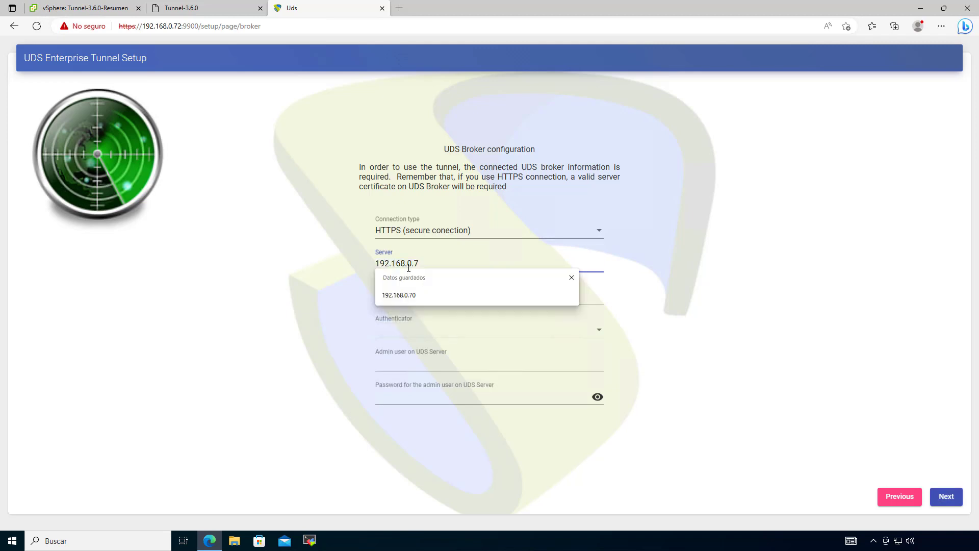
{"action": "type", "text": "1"}
{"action": "left_click", "coordinate": [434, 327]}
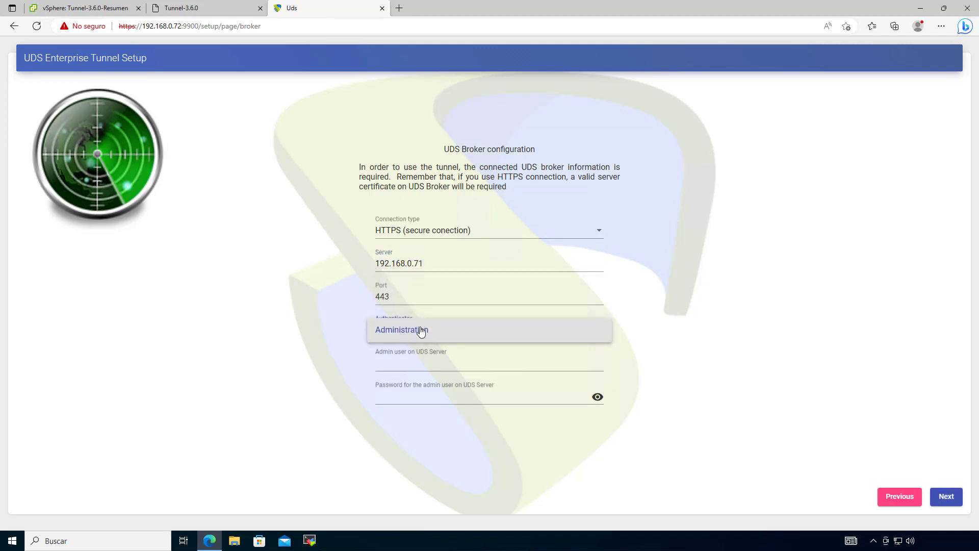
{"action": "left_click", "coordinate": [422, 332]}
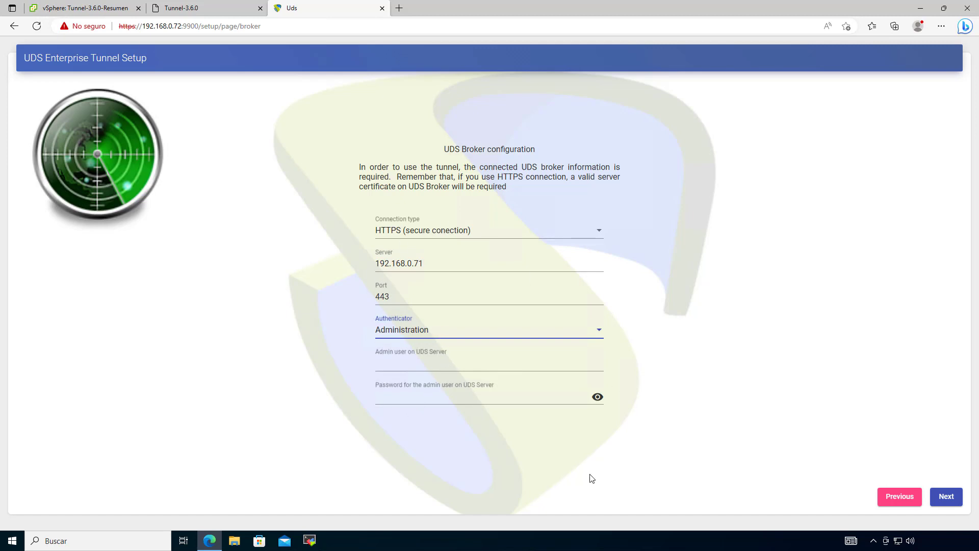
{"action": "left_click_drag", "start_coordinate": [437, 263], "coordinate": [359, 265]}
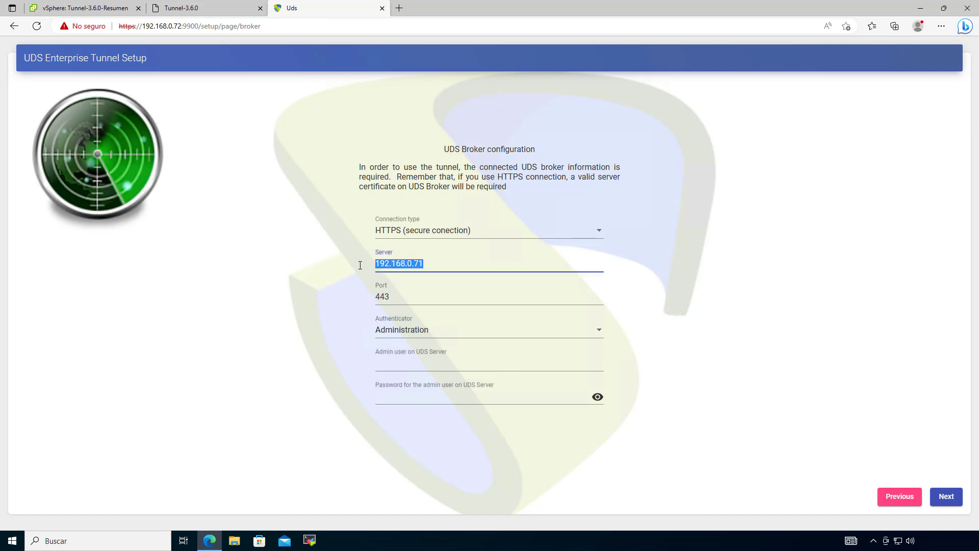
{"action": "key", "text": "BackSpace"}
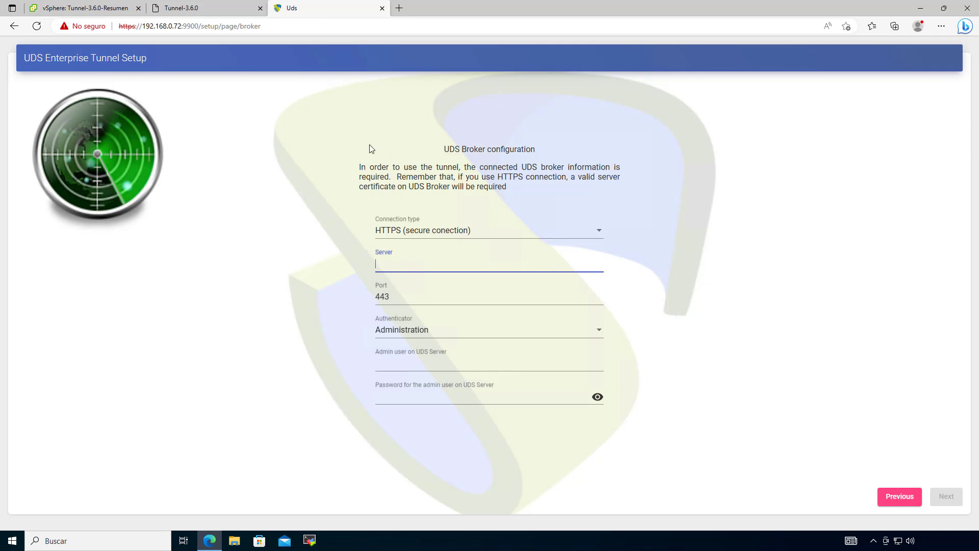
Trust the broker certificate at 192.168.0.71 port 443 with uds trust, then list /etc/hosts.
{"action": "left_click", "coordinate": [216, 14]}
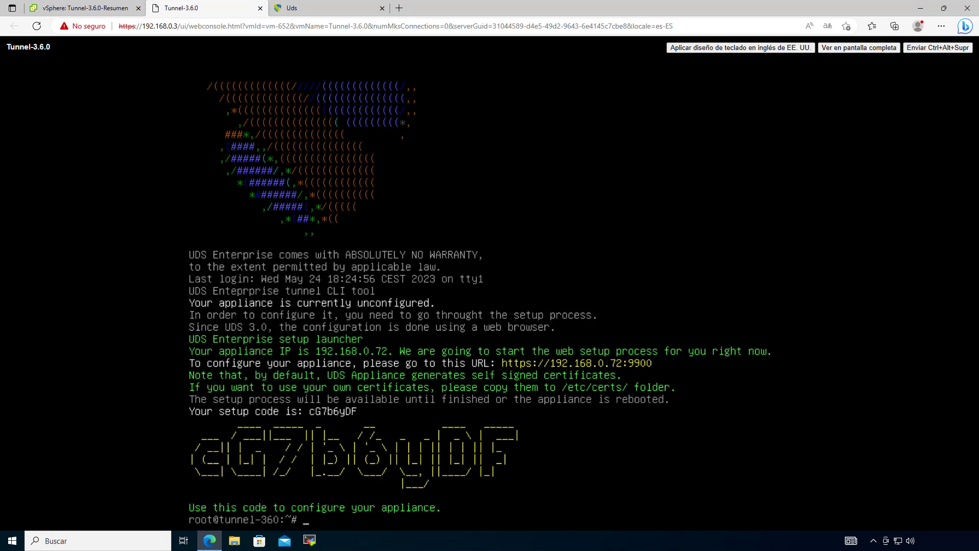
{"action": "type", "text": "clear"}
{"action": "key", "text": "Return"}
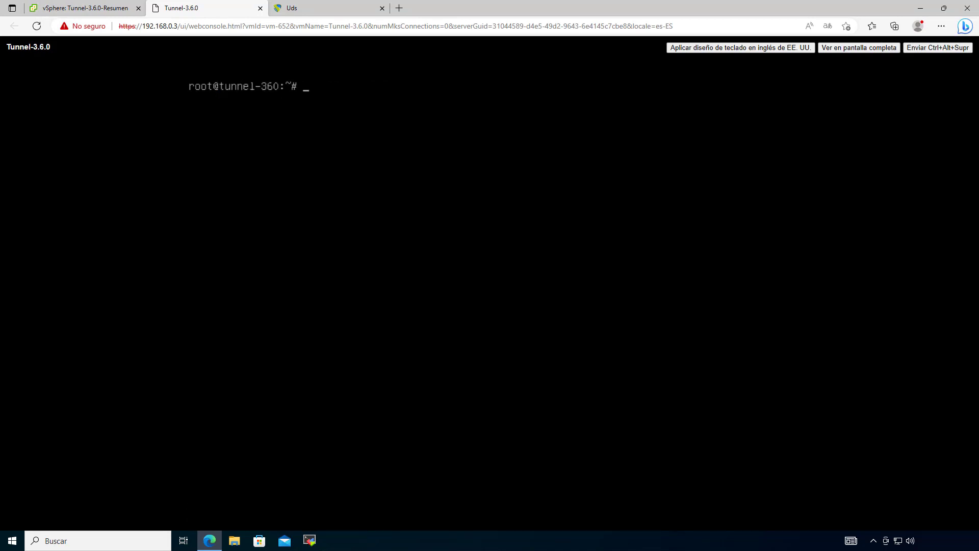
{"action": "type", "text": "uds trs"}
{"action": "key", "text": "BackSpace"}
{"action": "type", "text": "ust 192.168.0.71"}
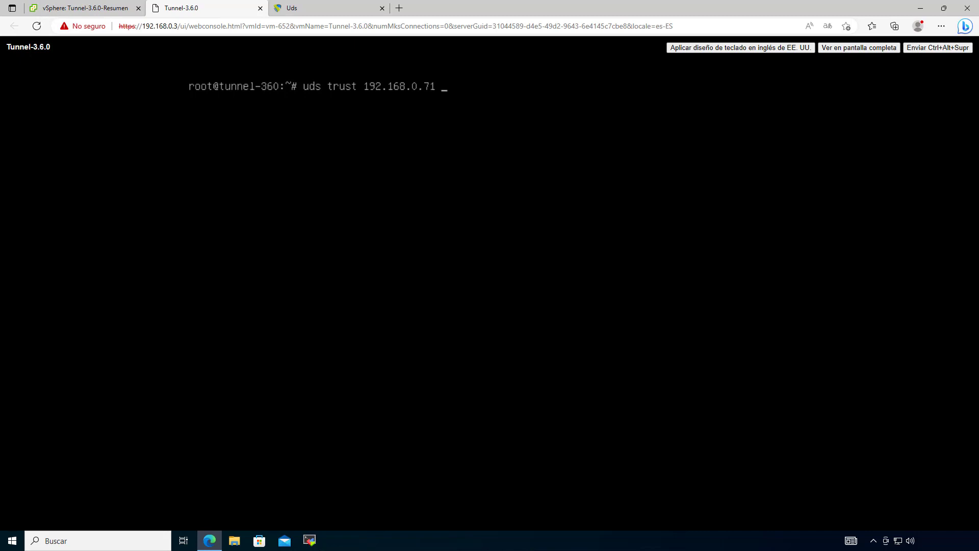
{"action": "type", "text": " 443"}
{"action": "key", "text": "Return"}
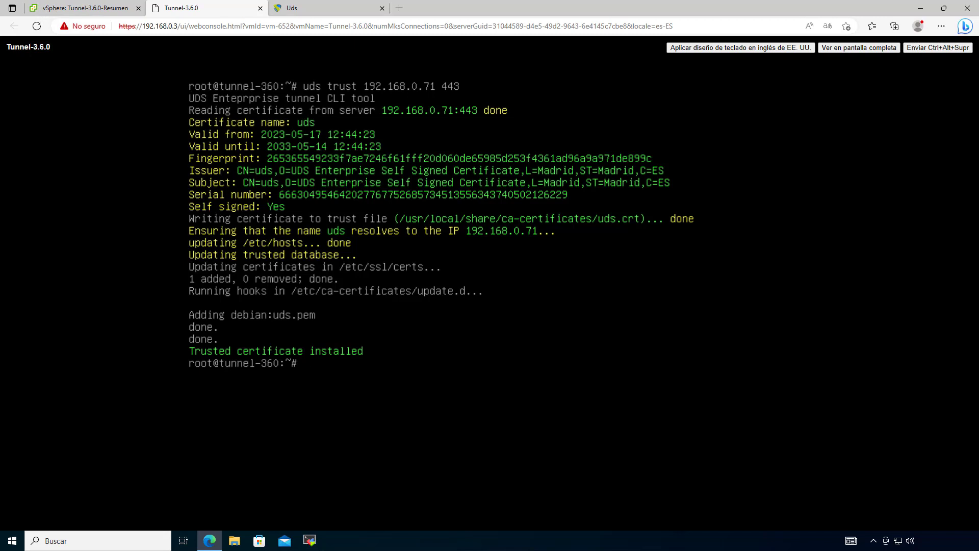
{"action": "type", "text": "cat /etc/hosts"}
{"action": "key", "text": "Return"}
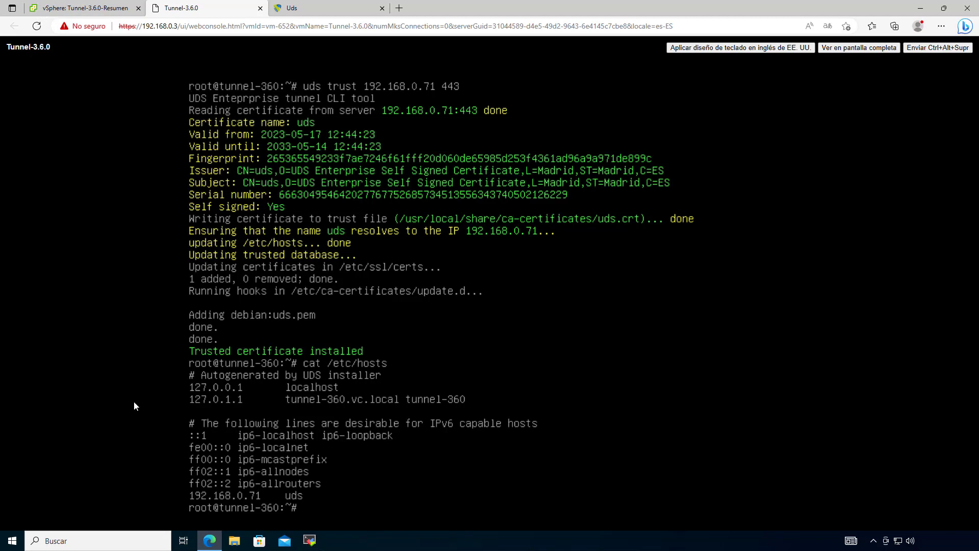
Enter broker server uds and choose the Administration authenticator.
{"action": "left_click", "coordinate": [308, 7]}
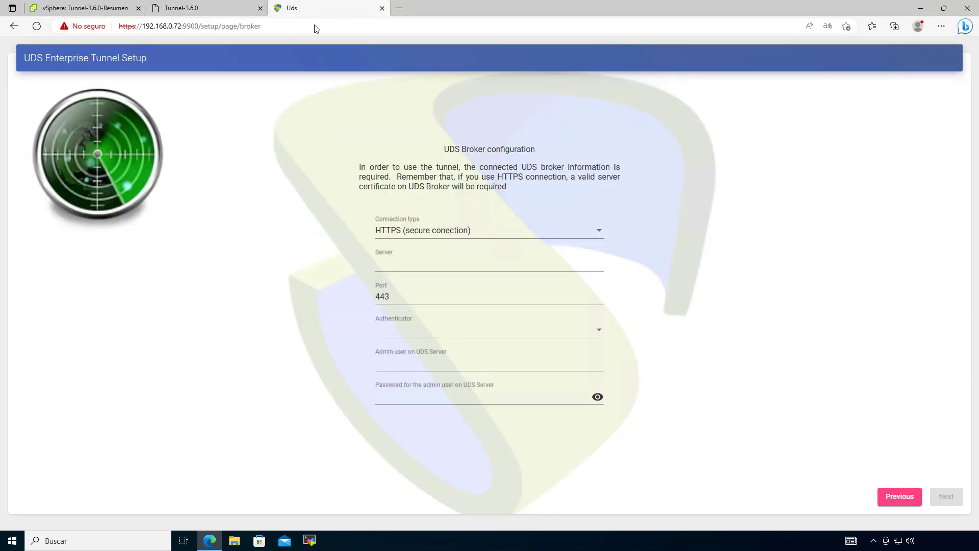
{"action": "left_click", "coordinate": [420, 259]}
{"action": "type", "text": "uds"}
{"action": "left_click", "coordinate": [418, 330]}
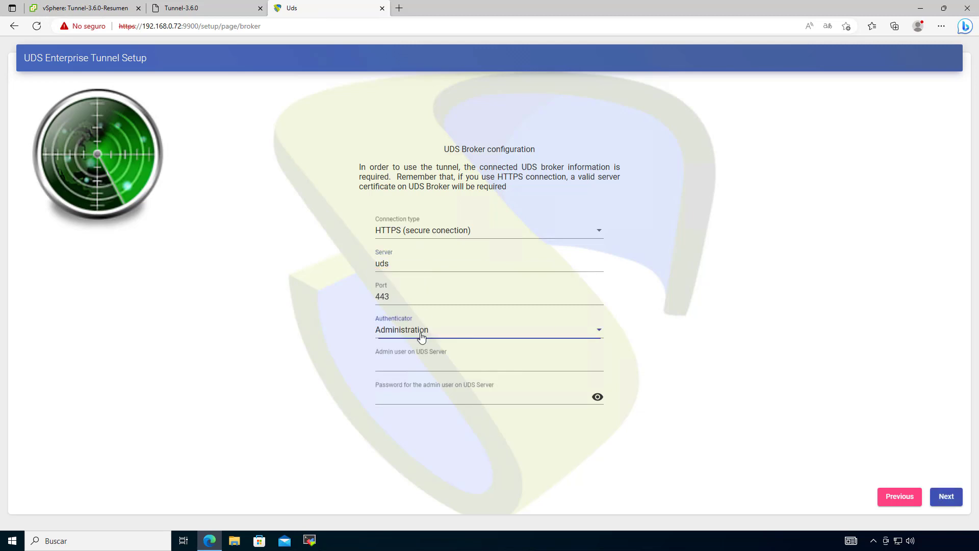
{"action": "left_click", "coordinate": [398, 331]}
{"action": "left_click", "coordinate": [421, 333]}
Enter admin user udsadmin and the admin password, then advance to the Security step.
{"action": "left_click", "coordinate": [419, 363]}
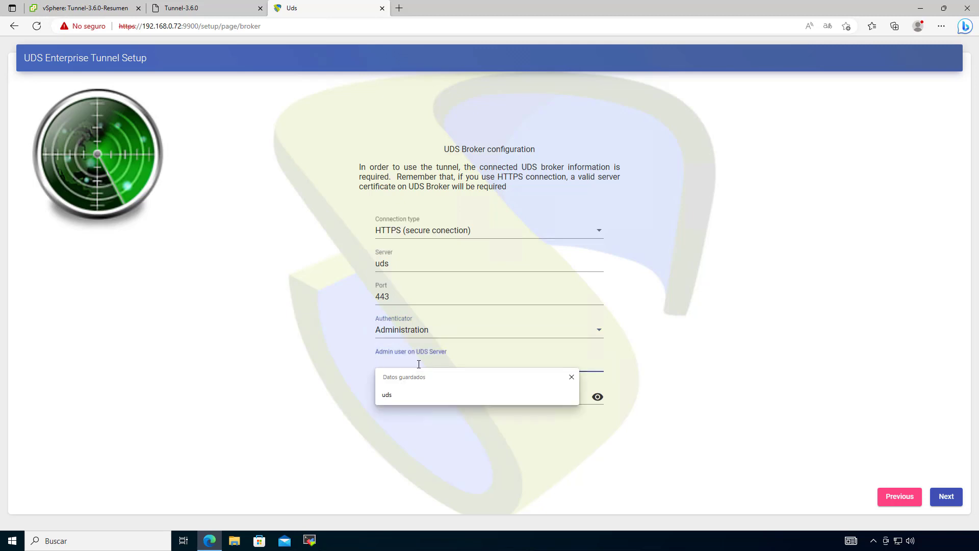
{"action": "type", "text": "udsad"}
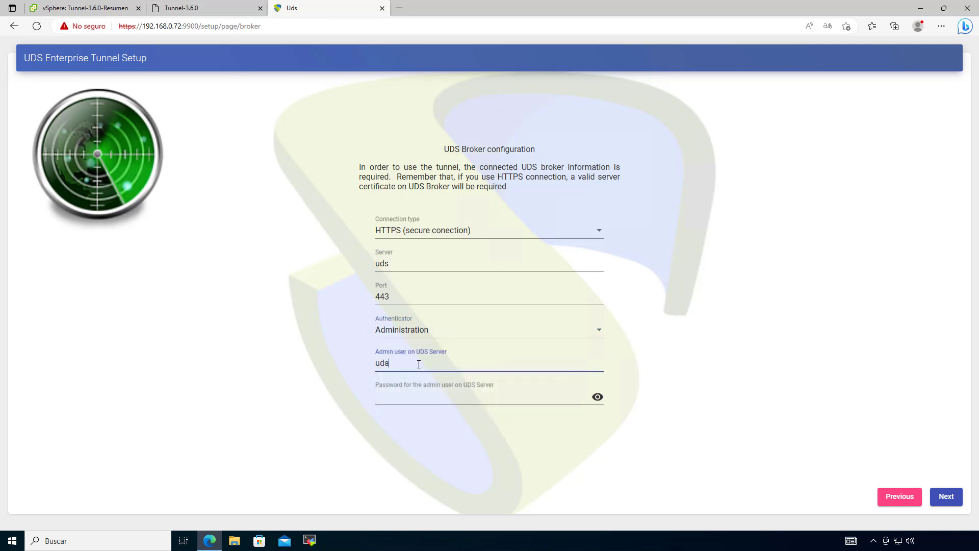
{"action": "type", "text": "min"}
{"action": "key", "text": "Tab"}
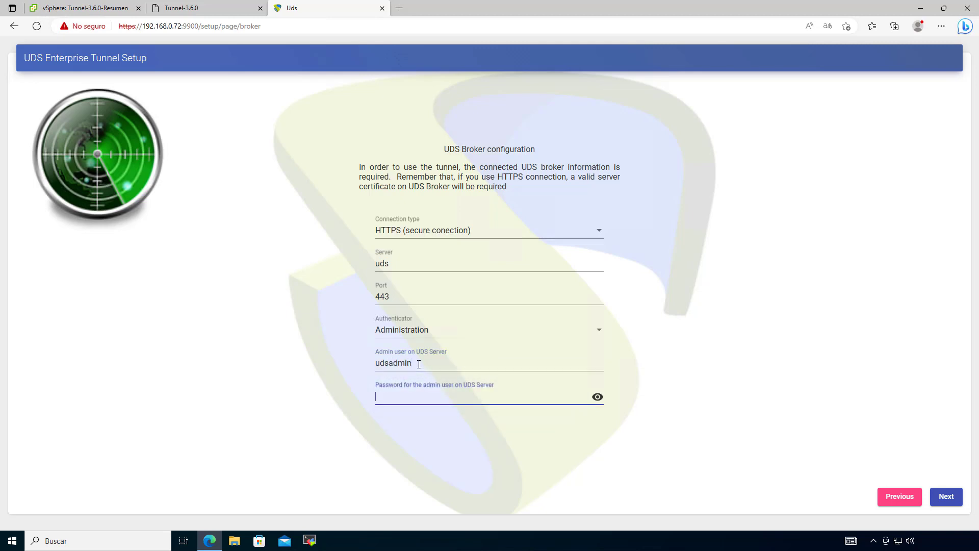
{"action": "left_click", "coordinate": [945, 497]}
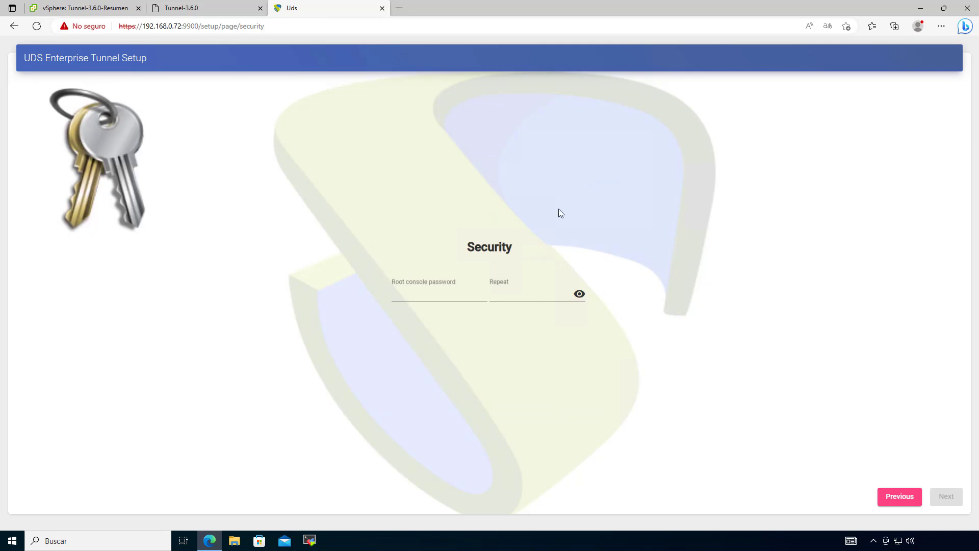
{"action": "left_click", "coordinate": [210, 9]}
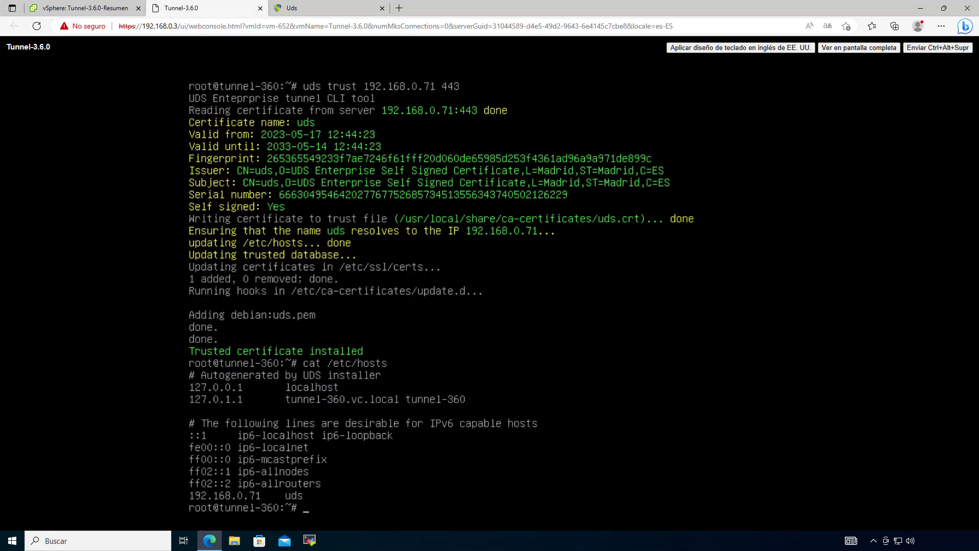
Run uds trust 192.168.0.6 443 and list /etc/hosts to see all.udsenterprise.com mapped.
{"action": "type", "text": "clear"}
{"action": "key", "text": "Return"}
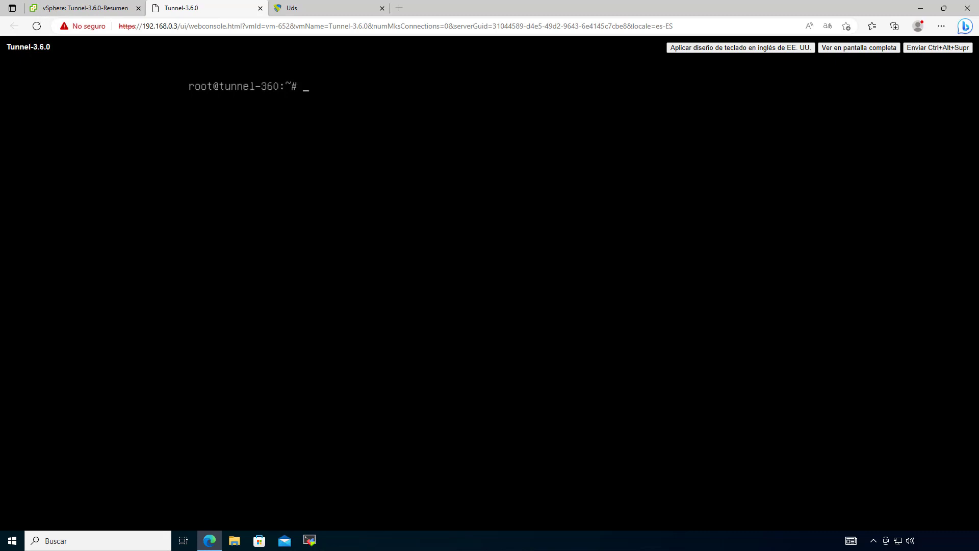
{"action": "type", "text": "uds"}
{"action": "type", "text": " trsyt"}
{"action": "key", "text": "BackSpace"}
{"action": "key", "text": "BackSpace"}
{"action": "type", "text": "ust 192.168.0.6"}
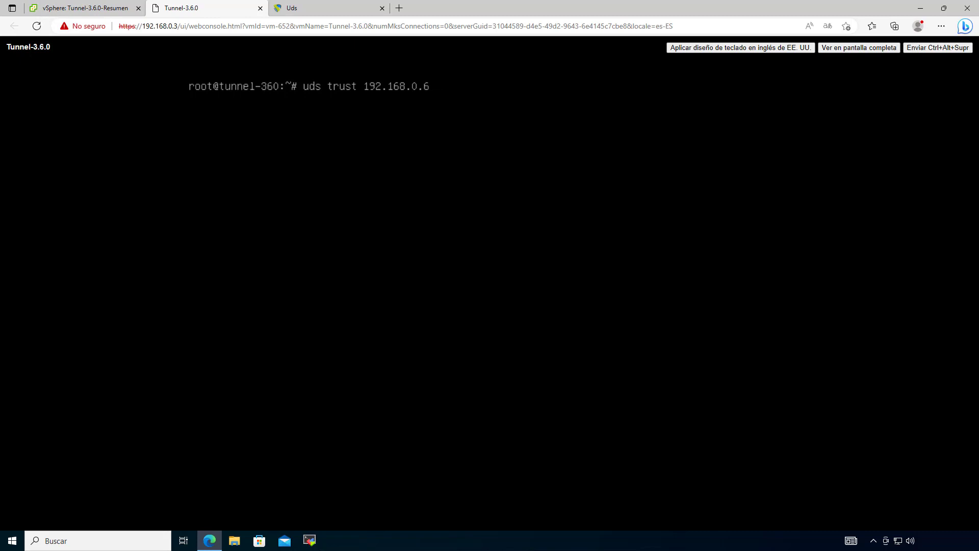
{"action": "type", "text": " 443"}
{"action": "key", "text": "Return"}
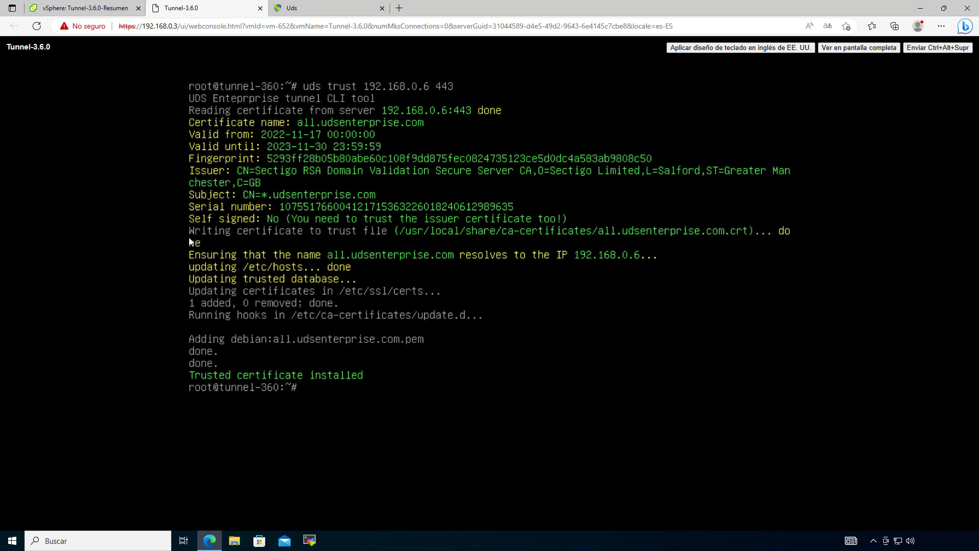
{"action": "type", "text": "cat /etc/hosts"}
{"action": "key", "text": "Return"}
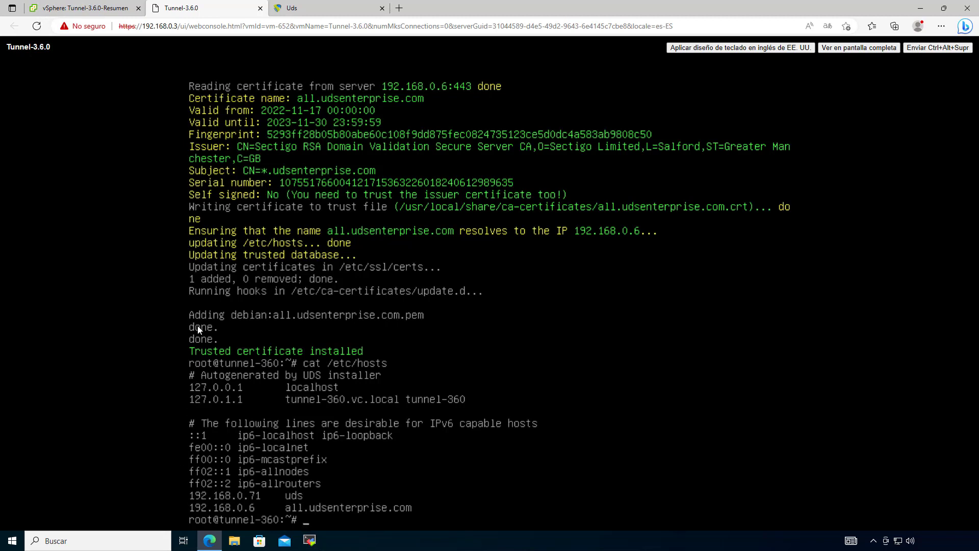
Go back to recheck the broker Server value uds, then return to the Security step.
{"action": "left_click", "coordinate": [324, 6]}
{"action": "left_click", "coordinate": [910, 497]}
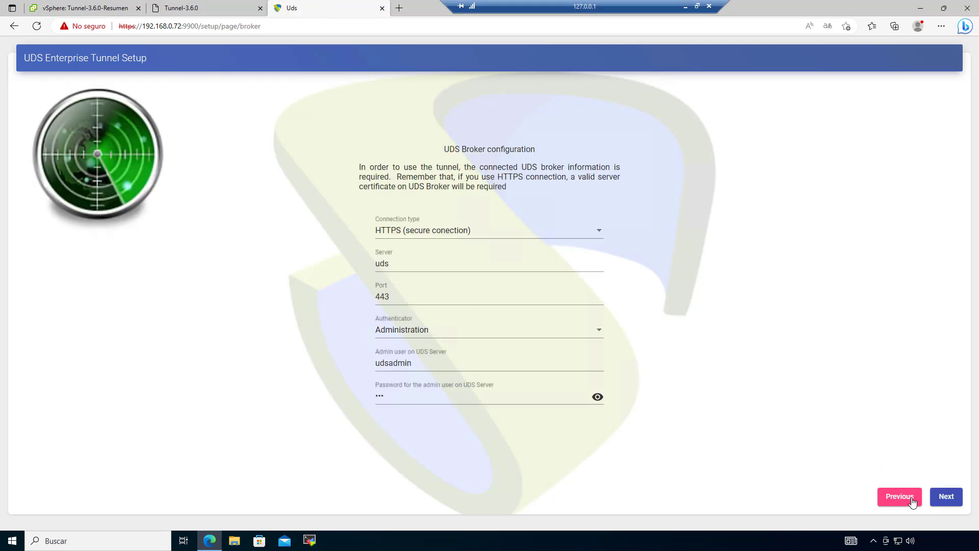
{"action": "double_click", "coordinate": [393, 263]}
{"action": "left_click", "coordinate": [328, 273]}
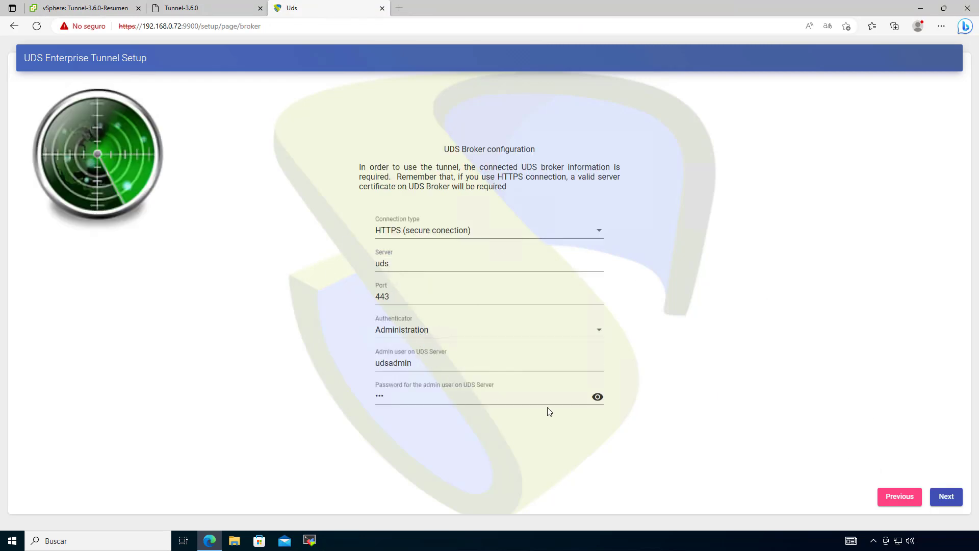
{"action": "left_click", "coordinate": [950, 500]}
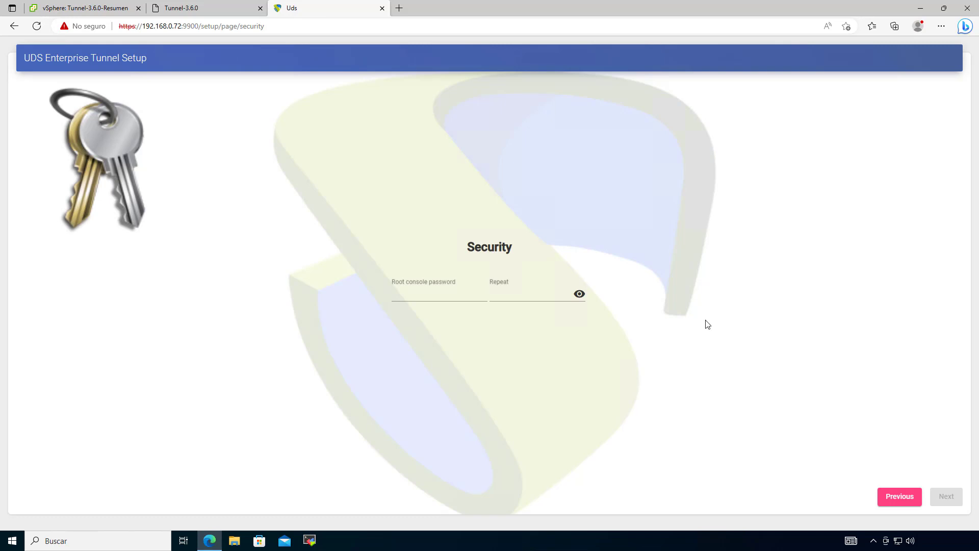
Set the root console password with its characters shown.
{"action": "left_click", "coordinate": [580, 294]}
{"action": "left_click", "coordinate": [433, 303]}
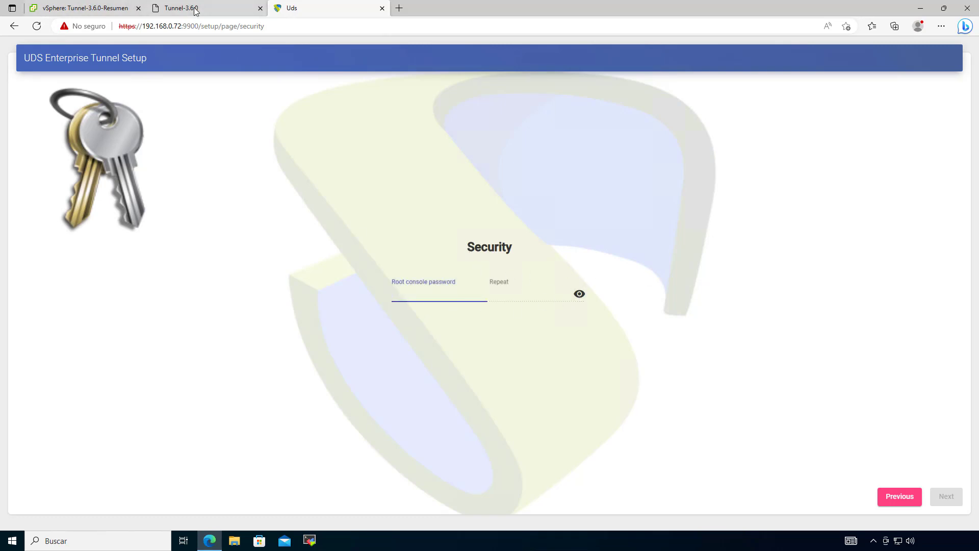
{"action": "left_click", "coordinate": [192, 8]}
{"action": "left_click", "coordinate": [329, 7]}
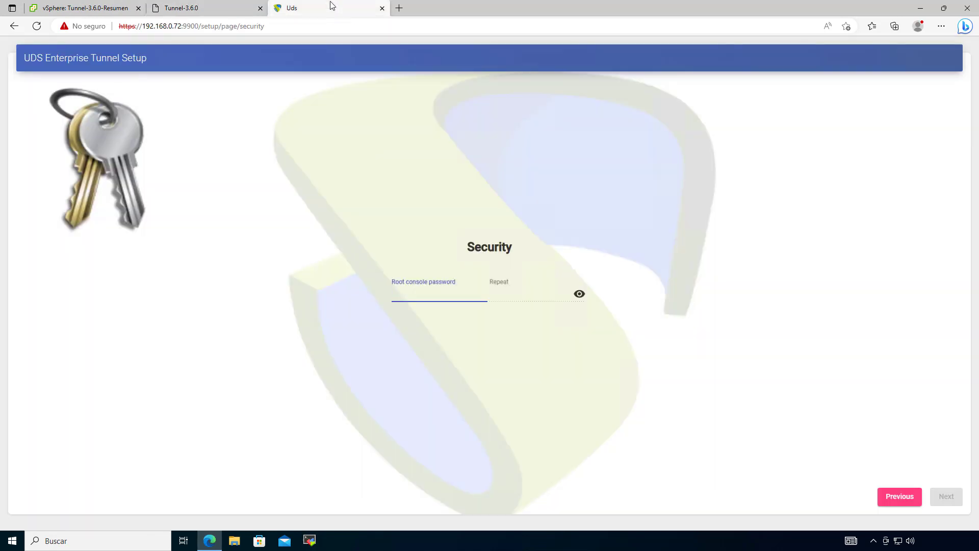
{"action": "left_click", "coordinate": [409, 295]}
{"action": "left_click", "coordinate": [955, 494]}
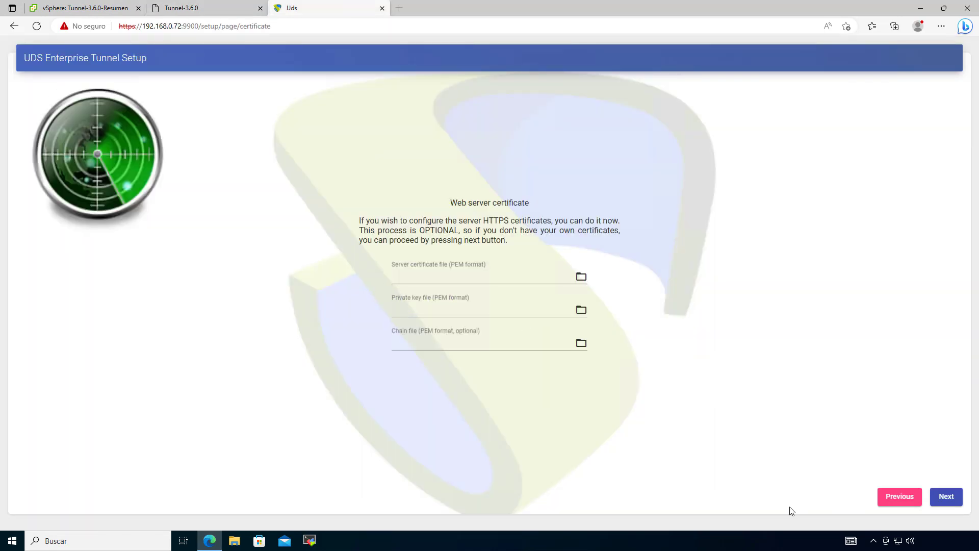
Leave the optional web server certificate fields empty and finish the wizard.
{"action": "left_click_drag", "start_coordinate": [443, 205], "coordinate": [555, 220]}
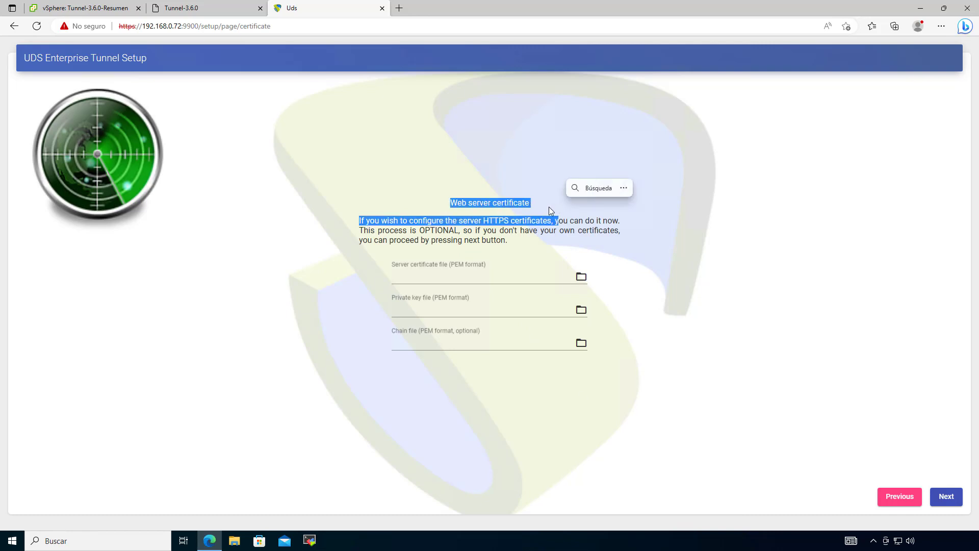
{"action": "left_click", "coordinate": [534, 203]}
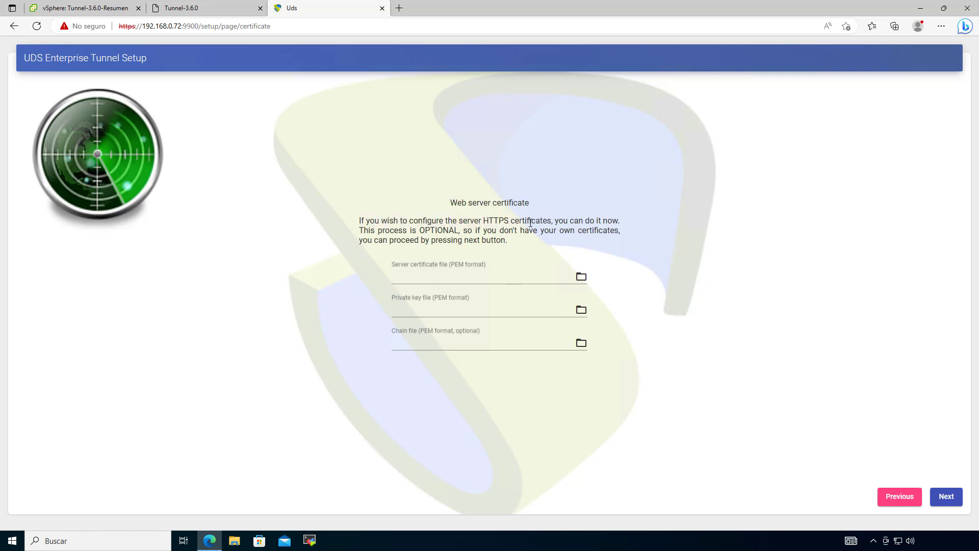
{"action": "left_click", "coordinate": [944, 498]}
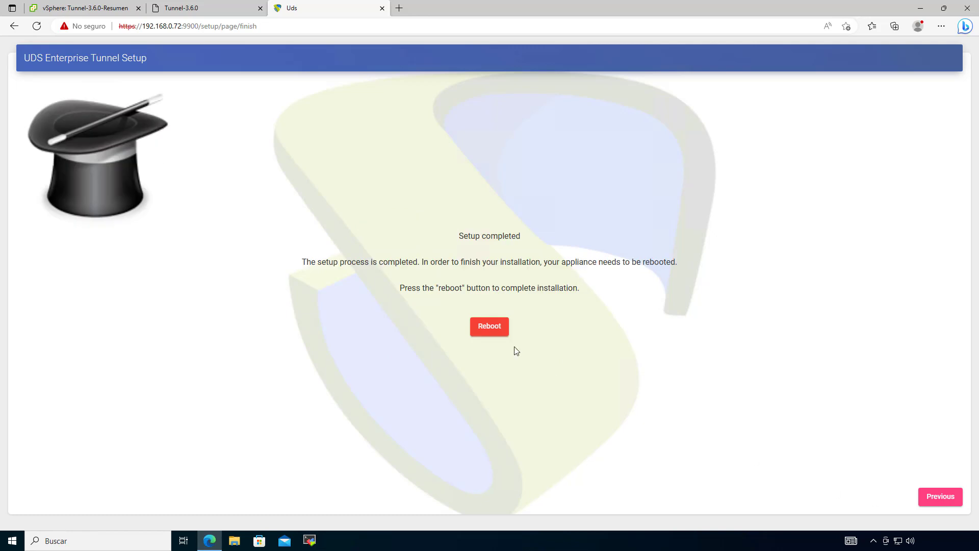
Reboot the appliance, watch the VM console, then close the finished setup tab.
{"action": "left_click_drag", "start_coordinate": [426, 253], "coordinate": [617, 261]}
{"action": "left_click", "coordinate": [490, 327]}
{"action": "left_click", "coordinate": [212, 14]}
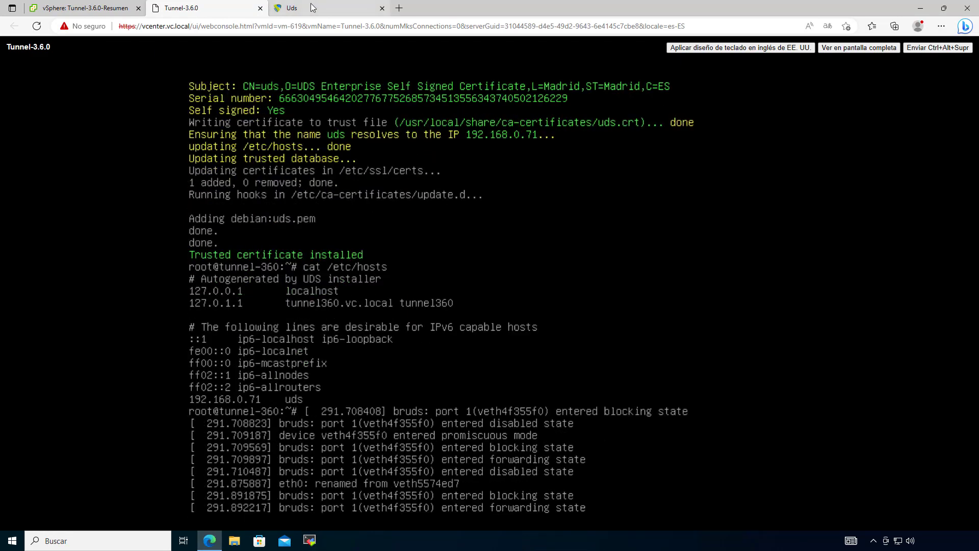
{"action": "left_click", "coordinate": [314, 8]}
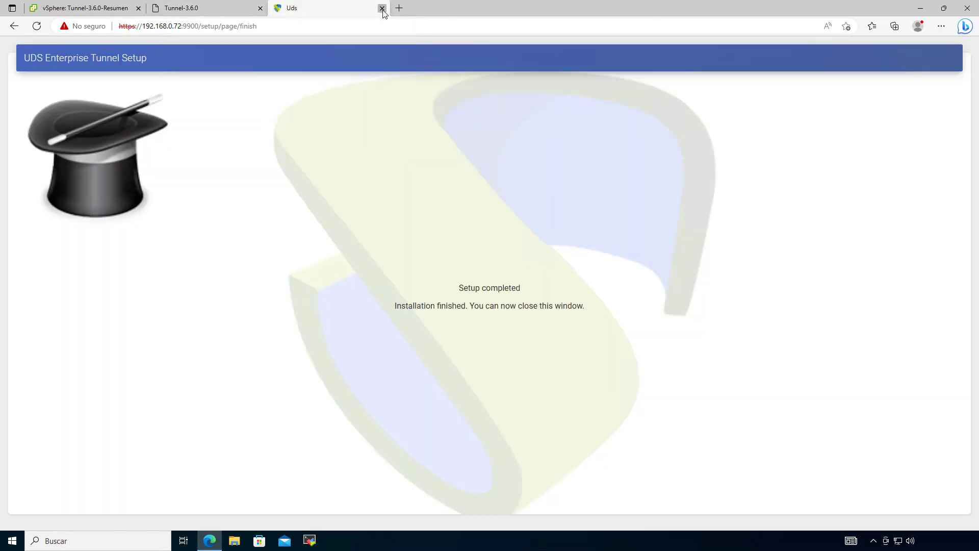
{"action": "left_click", "coordinate": [382, 7]}
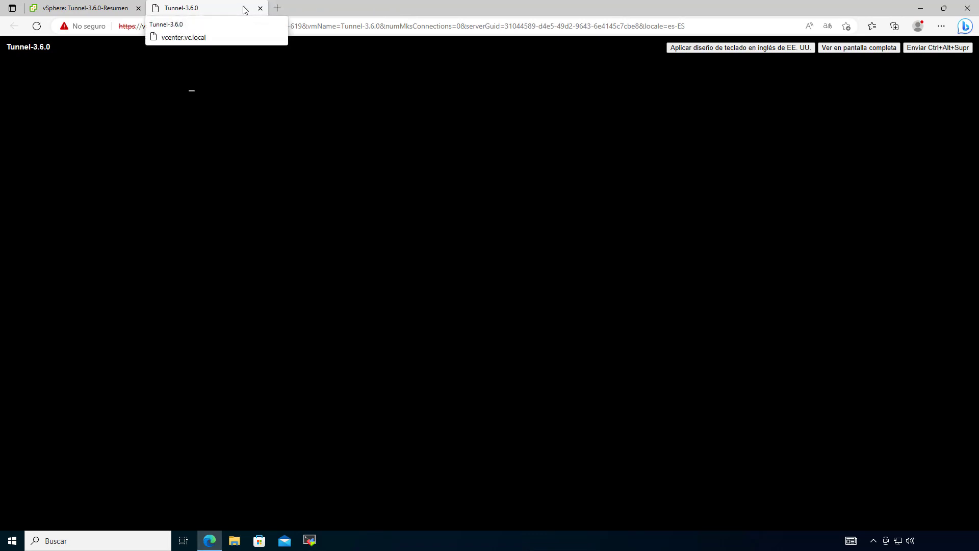
Open 192.168.0.71 in a new tab and continue past the untrusted certificate warning.
{"action": "left_click", "coordinate": [278, 7]}
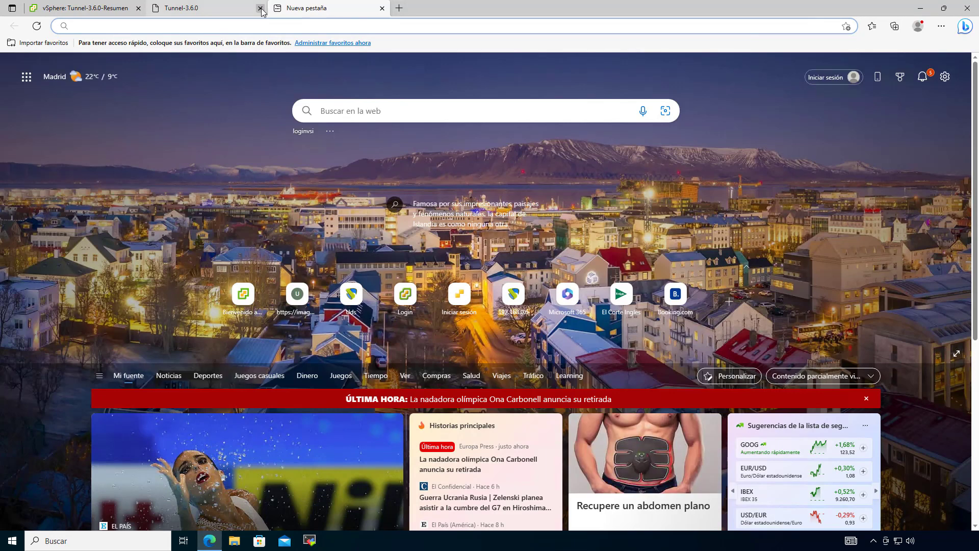
{"action": "left_click", "coordinate": [261, 8]}
{"action": "left_click", "coordinate": [247, 25]}
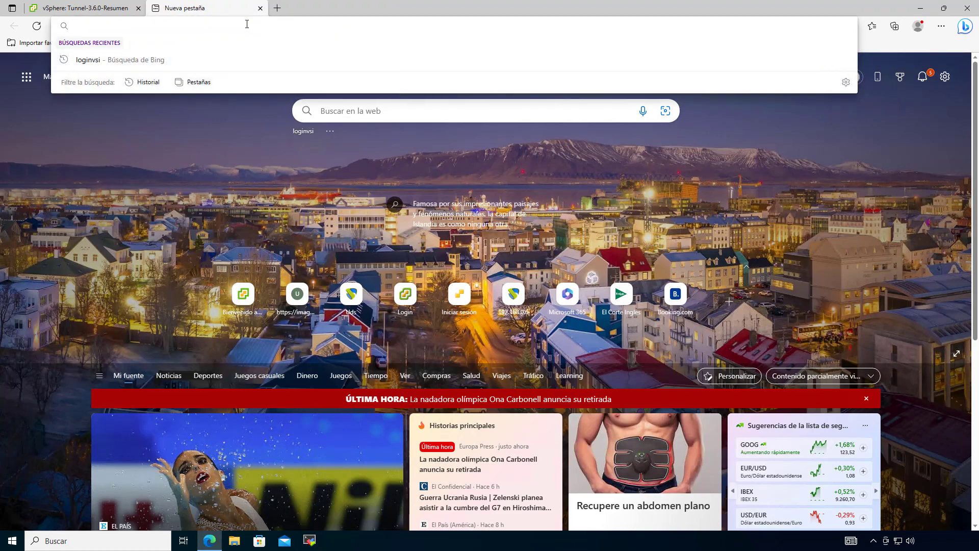
{"action": "type", "text": "192.1"}
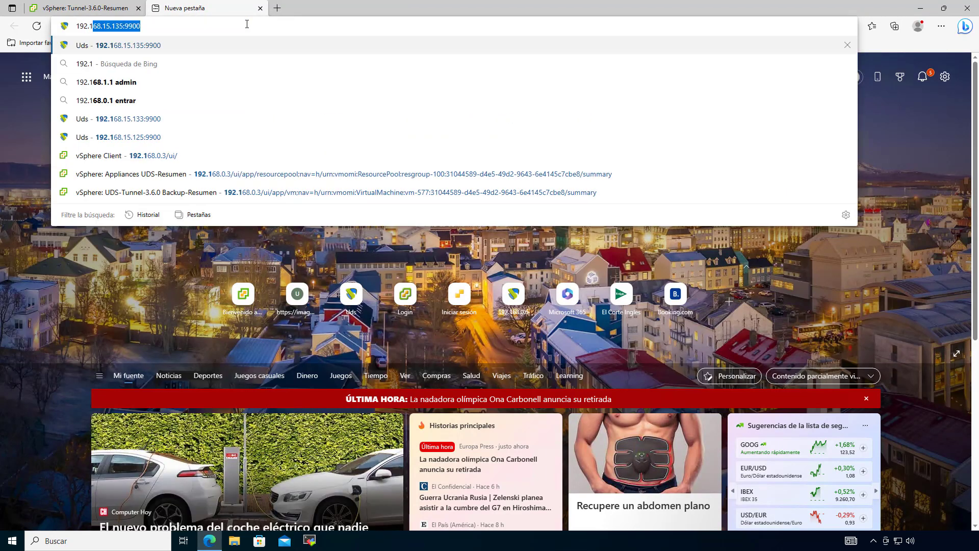
{"action": "type", "text": "68.0.7"}
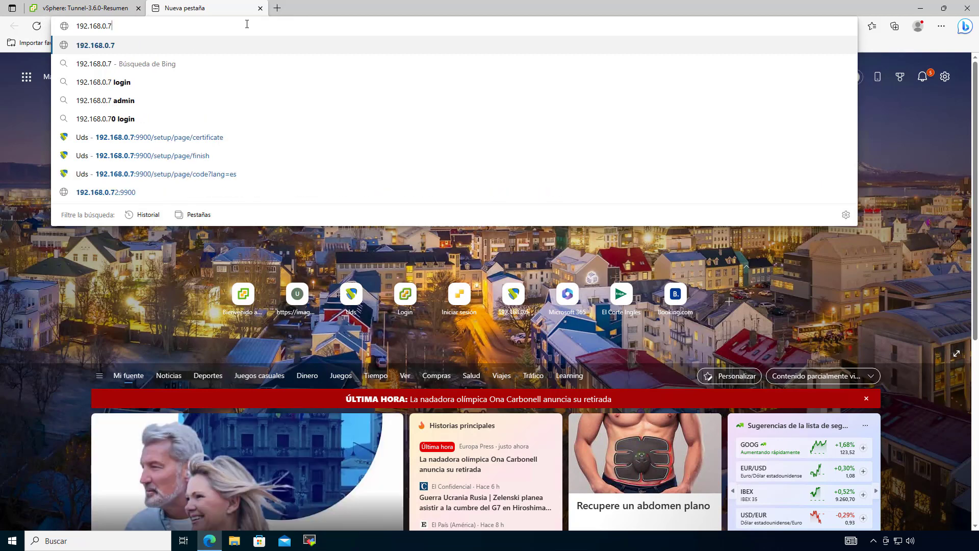
{"action": "type", "text": "1"}
{"action": "key", "text": "Return"}
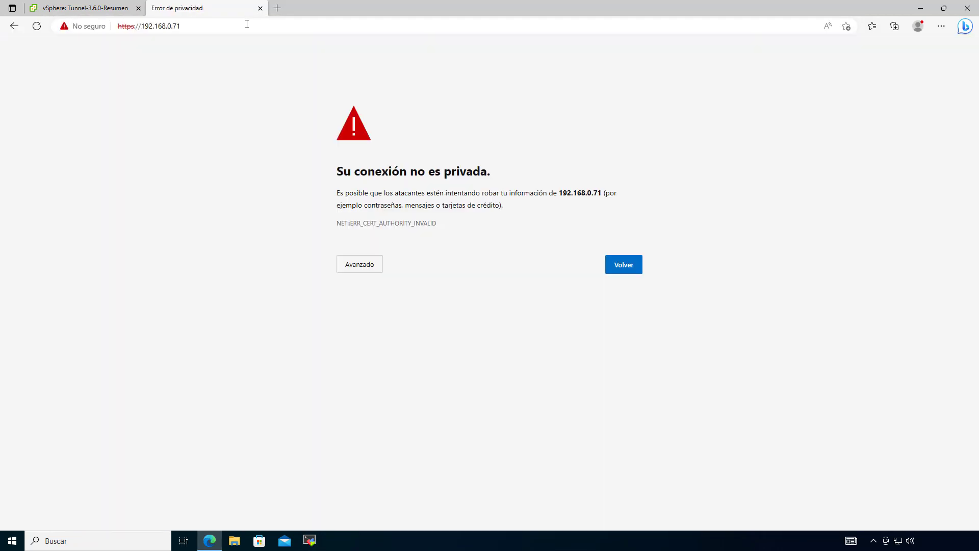
{"action": "left_click", "coordinate": [368, 275]}
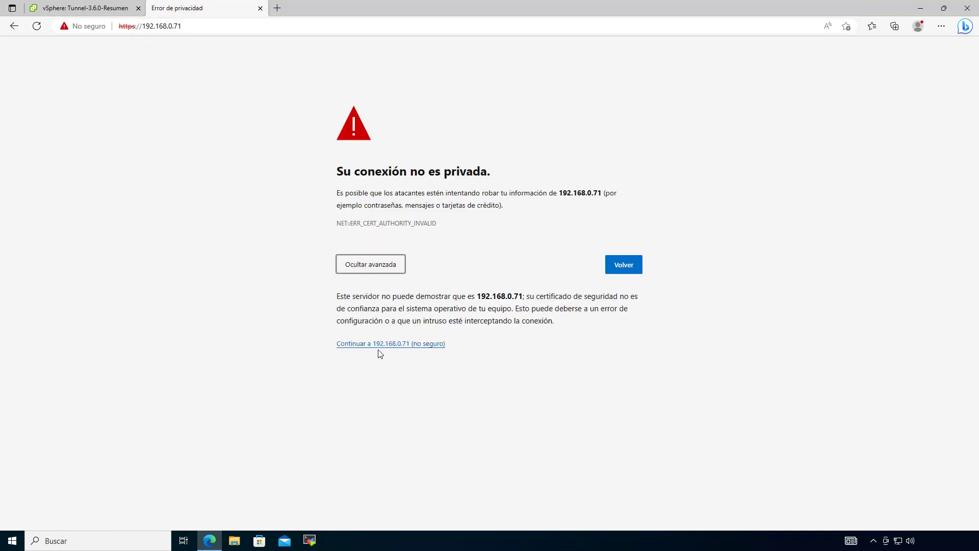
{"action": "left_click", "coordinate": [380, 349]}
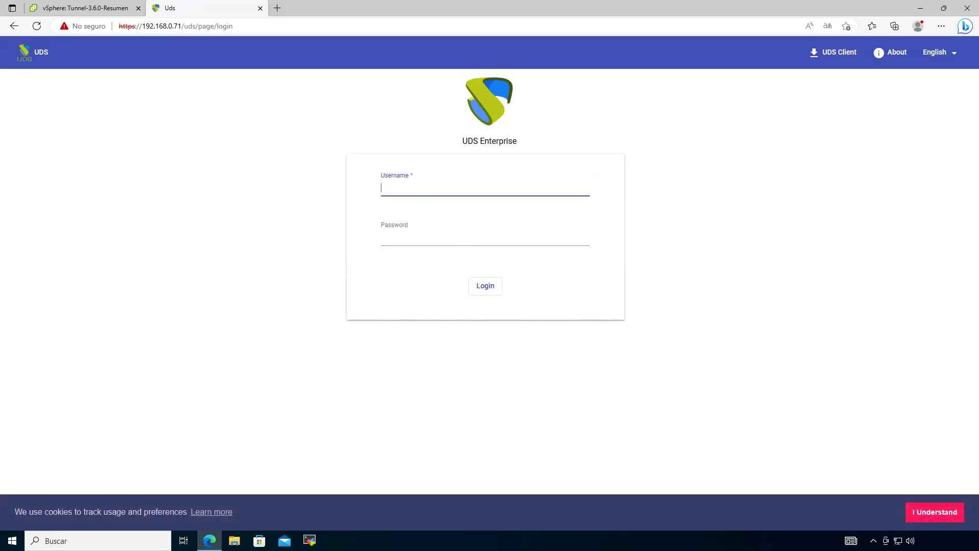
Dismiss the cookie notice on the broker login page.
{"action": "left_click", "coordinate": [939, 540]}
{"action": "left_click", "coordinate": [720, 434]}
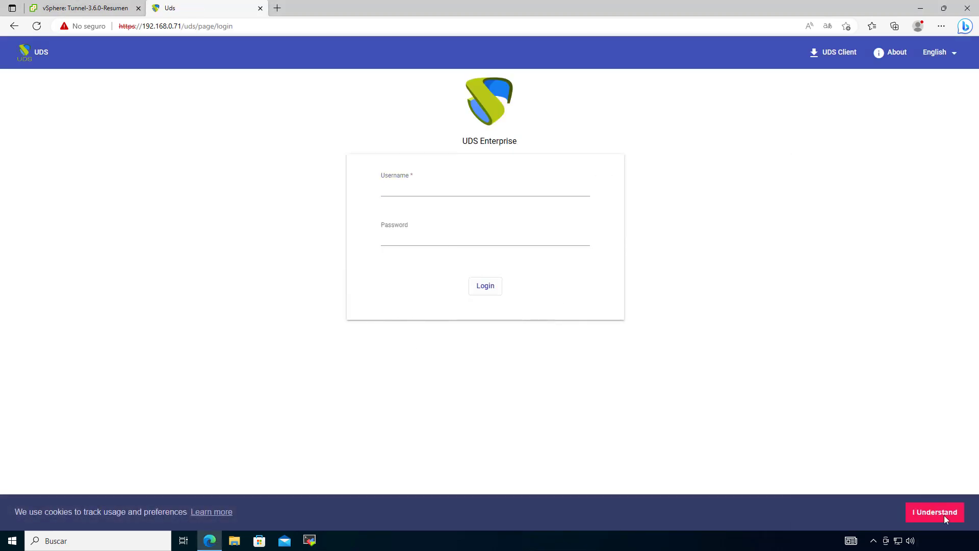
{"action": "left_click", "coordinate": [944, 515]}
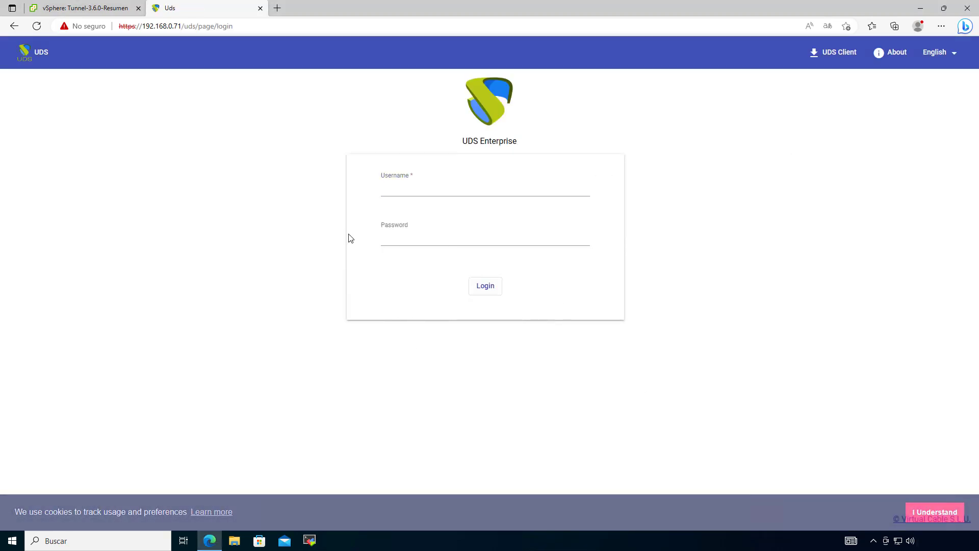
{"action": "left_click", "coordinate": [278, 8]}
{"action": "left_click", "coordinate": [283, 25]}
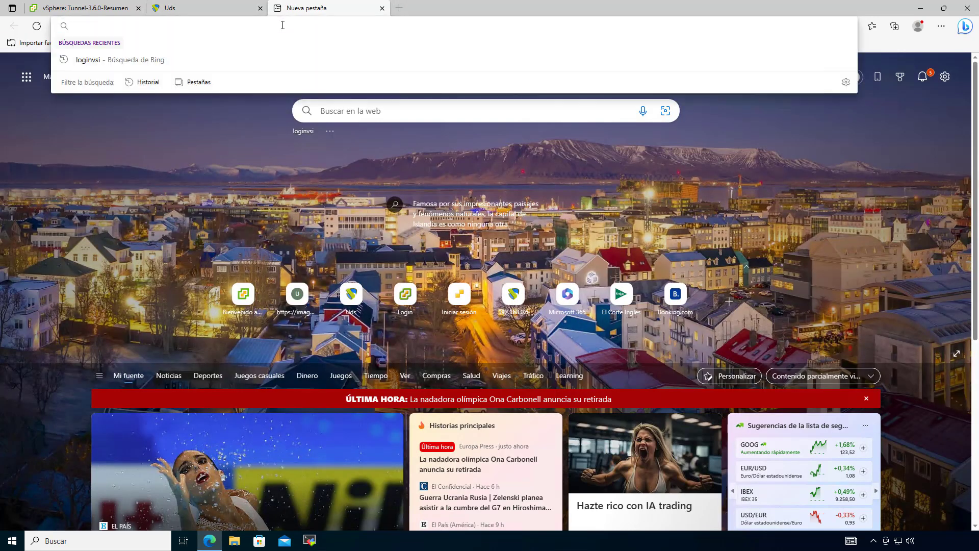
{"action": "type", "text": "https"}
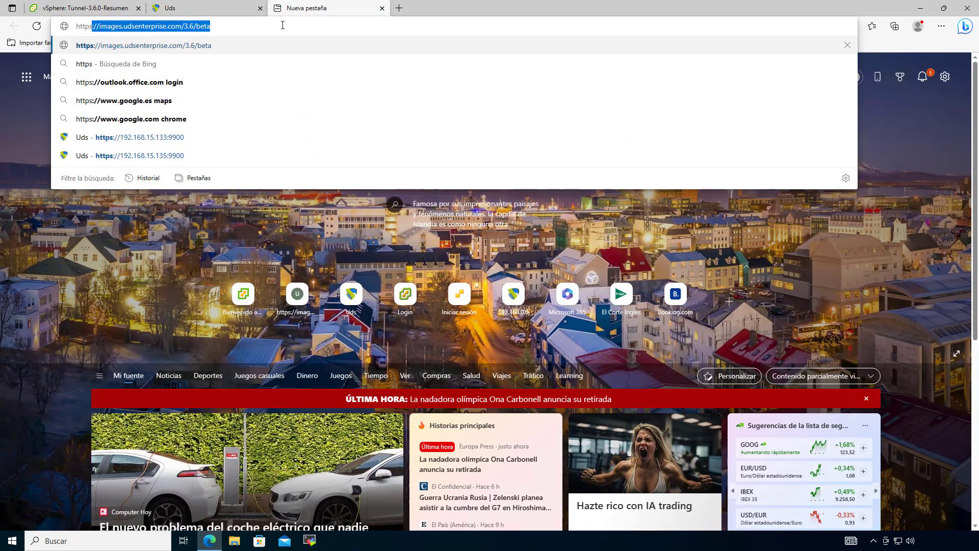
{"action": "type", "text": "://1"}
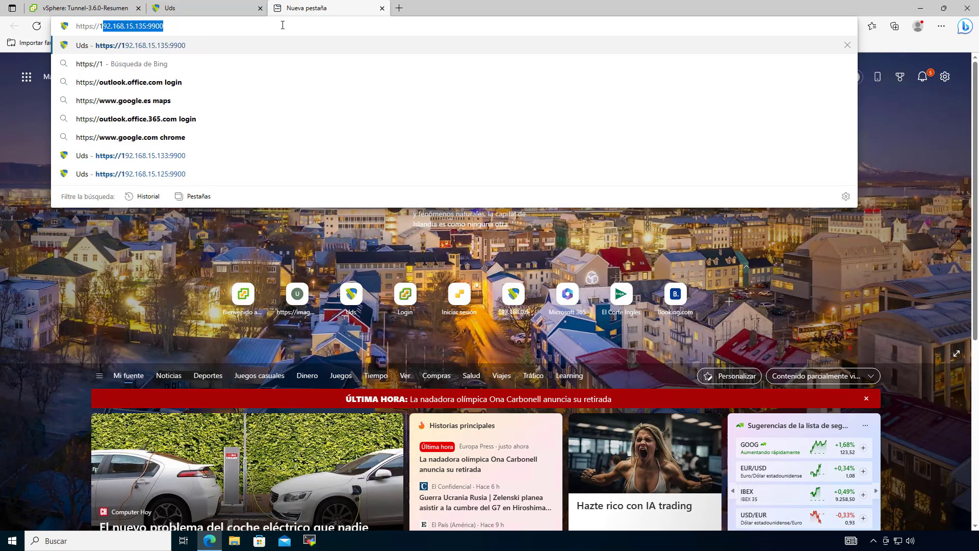
{"action": "type", "text": "92.168.0.7"}
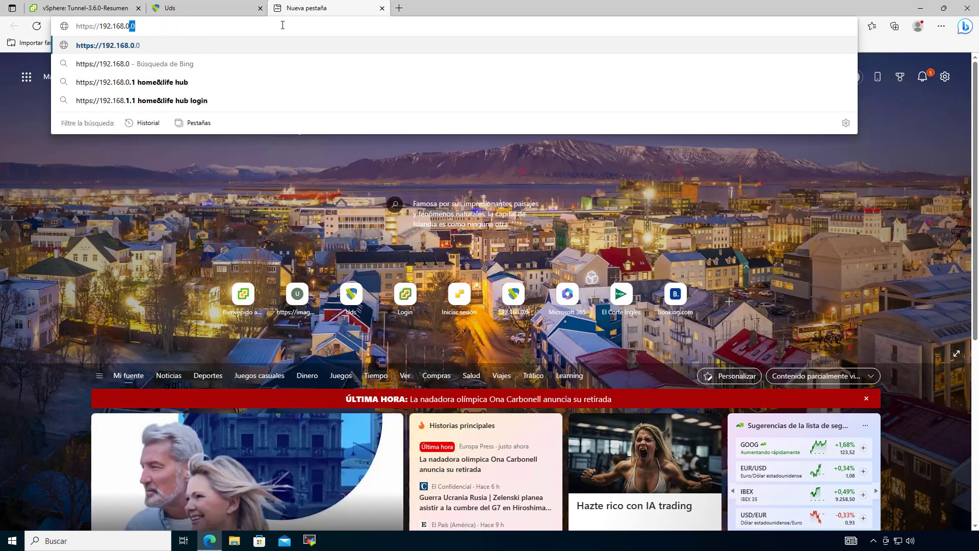
{"action": "type", "text": "2"}
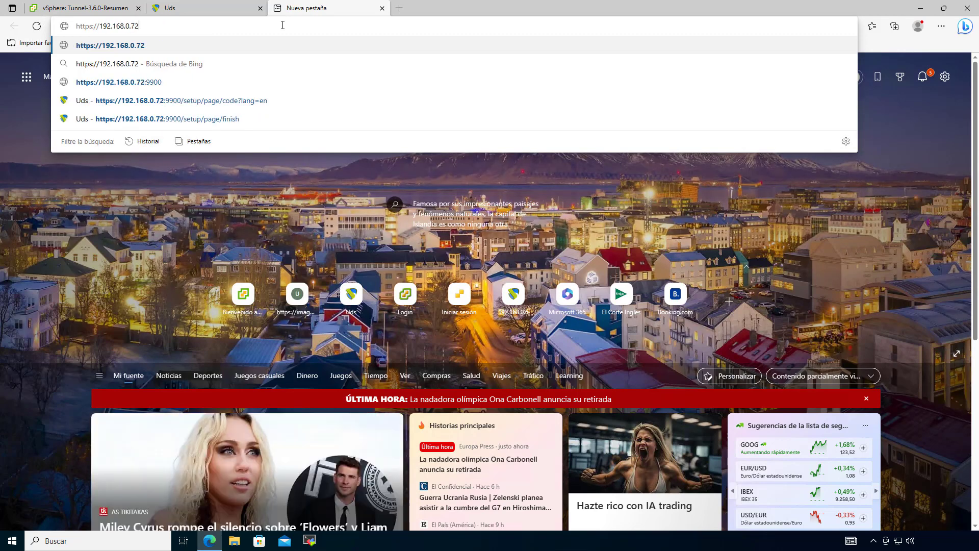
{"action": "type", "text": ":10443"}
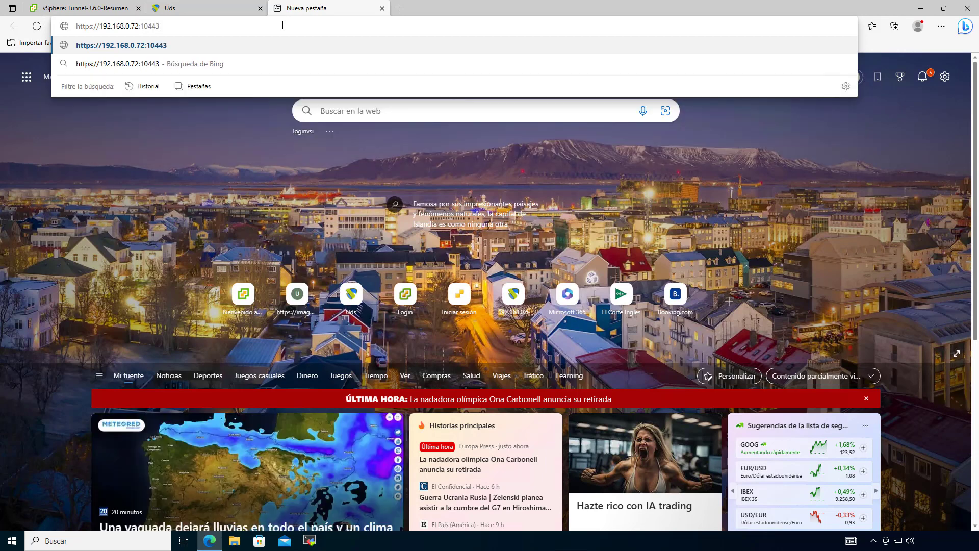
{"action": "key", "text": "Return"}
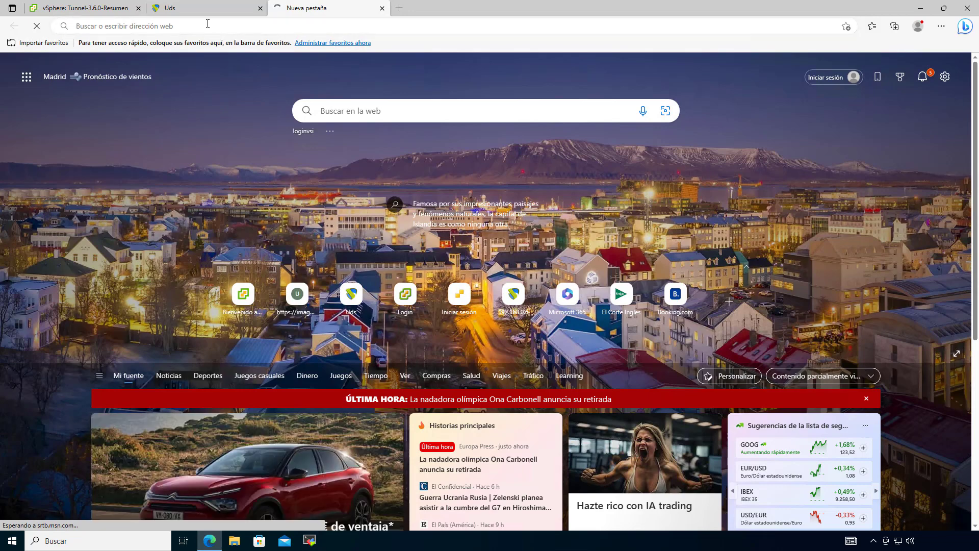
{"action": "left_click", "coordinate": [207, 10]}
{"action": "left_click", "coordinate": [309, 10]}
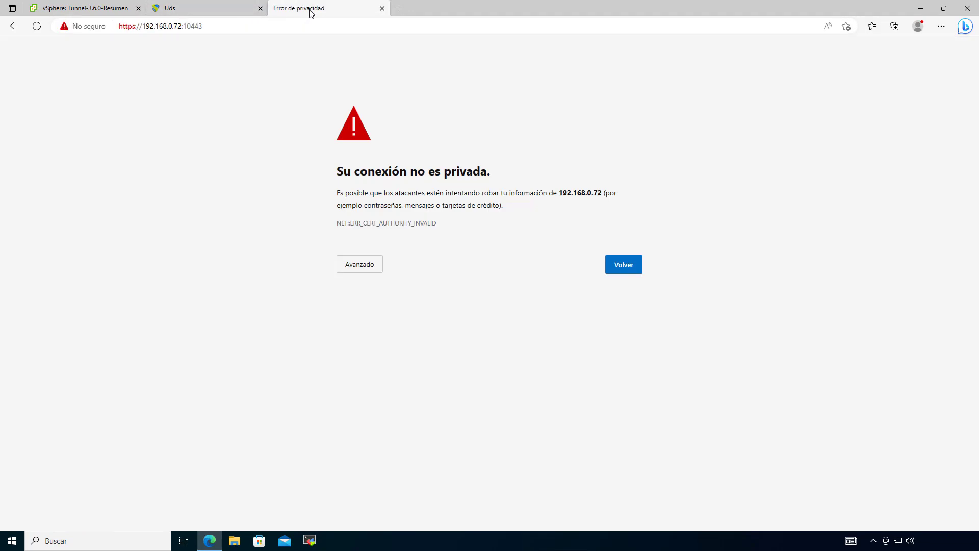
{"action": "left_click", "coordinate": [366, 265]}
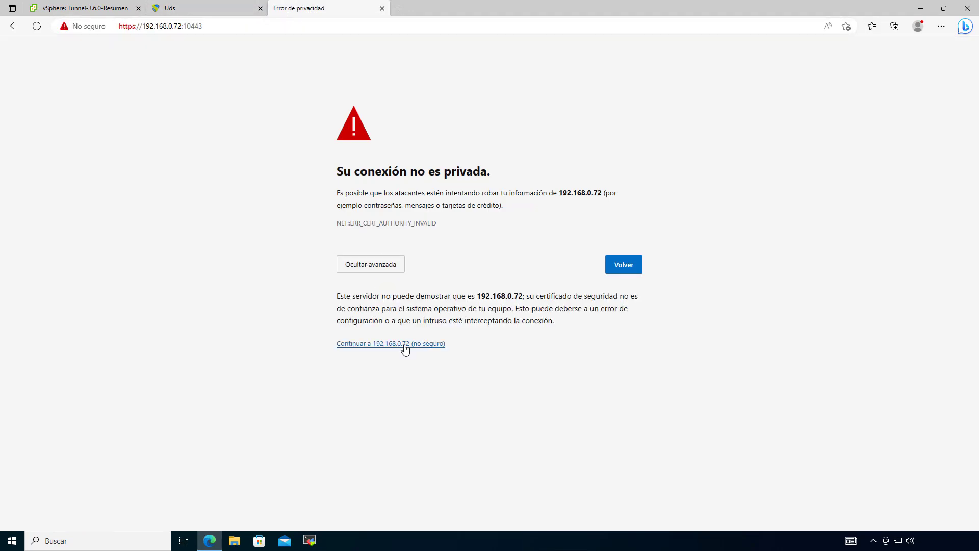
{"action": "left_click", "coordinate": [403, 345]}
Check the HTML5 Transport page heading, then return to the broker login tab.
{"action": "left_click_drag", "start_coordinate": [304, 60], "coordinate": [6, 55]}
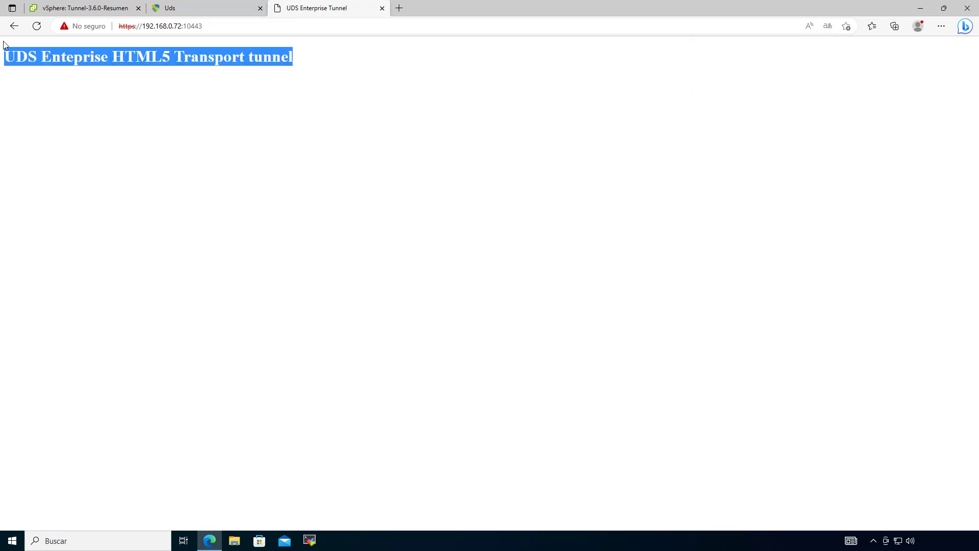
{"action": "left_click", "coordinate": [304, 92]}
{"action": "key", "text": "ctrl+a"}
{"action": "left_click", "coordinate": [144, 26]}
{"action": "left_click", "coordinate": [186, 10]}
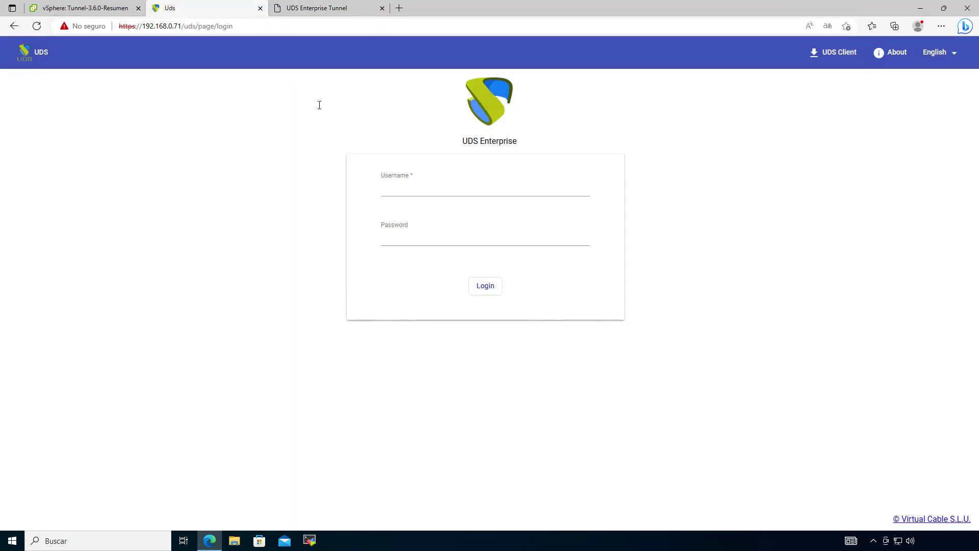
Sign in to the broker with the admin username and password.
{"action": "left_click", "coordinate": [410, 184]}
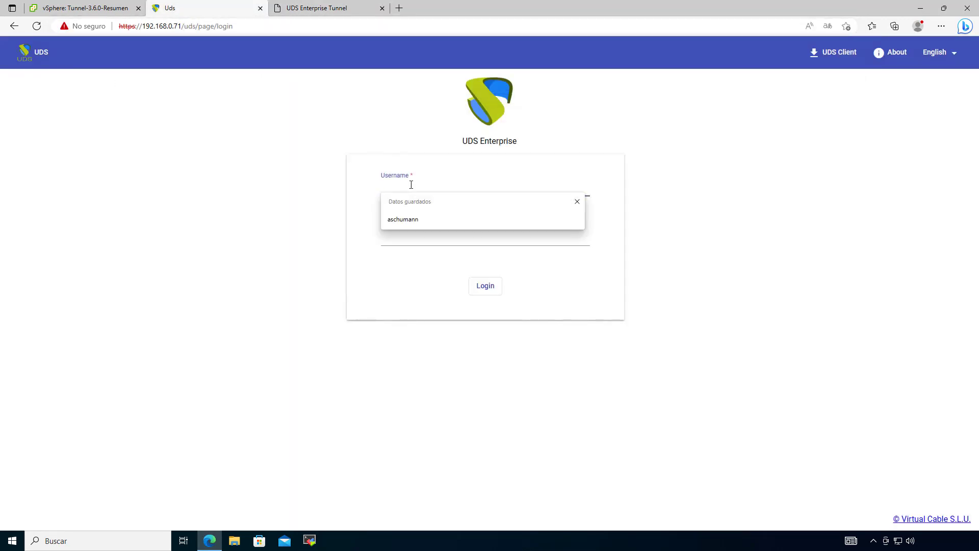
{"action": "type", "text": "uds"}
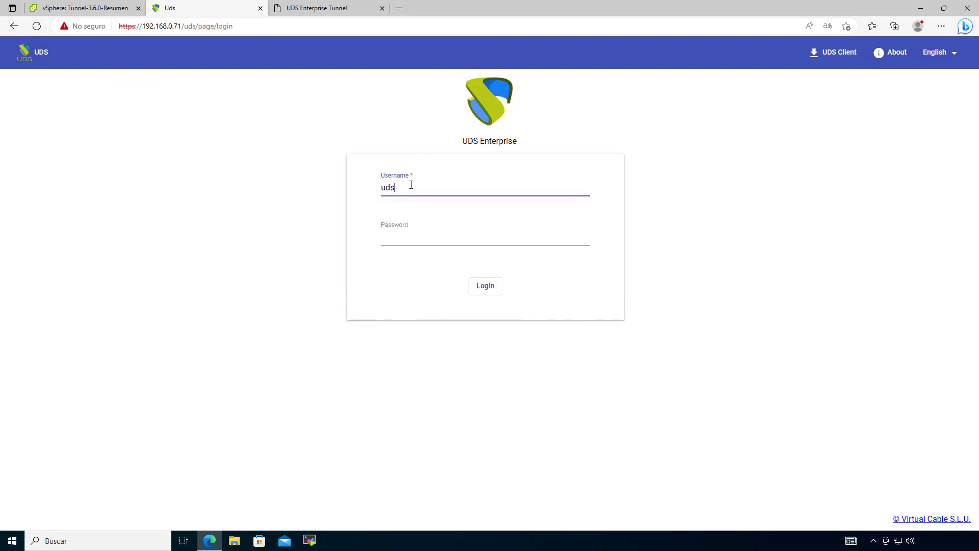
{"action": "type", "text": "aadmin"}
{"action": "left_click", "coordinate": [422, 237]}
{"action": "key", "text": "Return"}
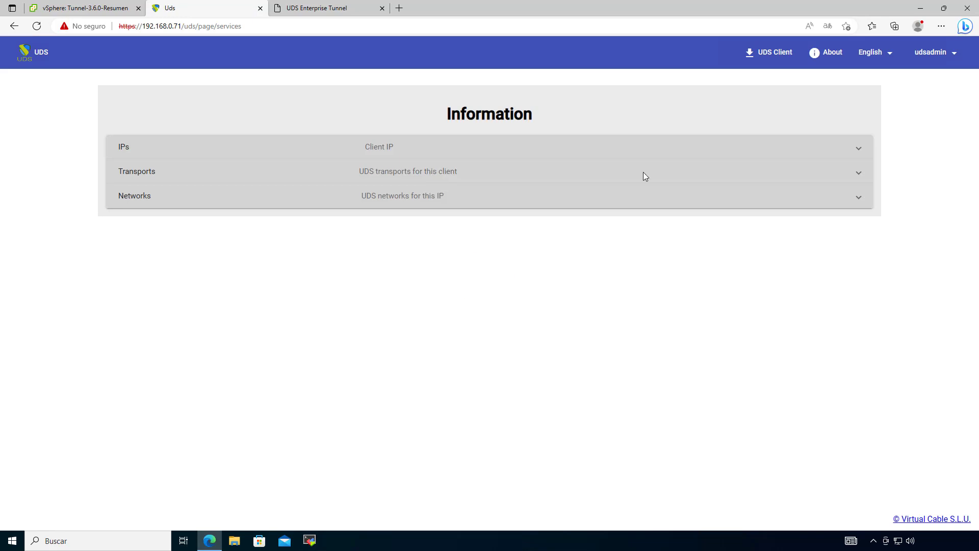
View the admin Dashboard, then switch back to User mode's Information page.
{"action": "left_click", "coordinate": [941, 63]}
{"action": "left_click", "coordinate": [931, 78]}
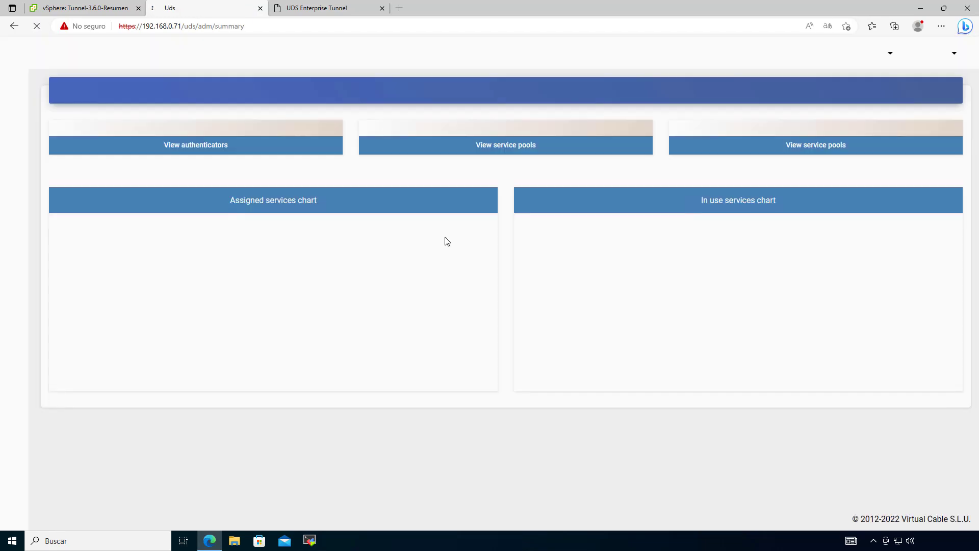
{"action": "left_click", "coordinate": [935, 56]}
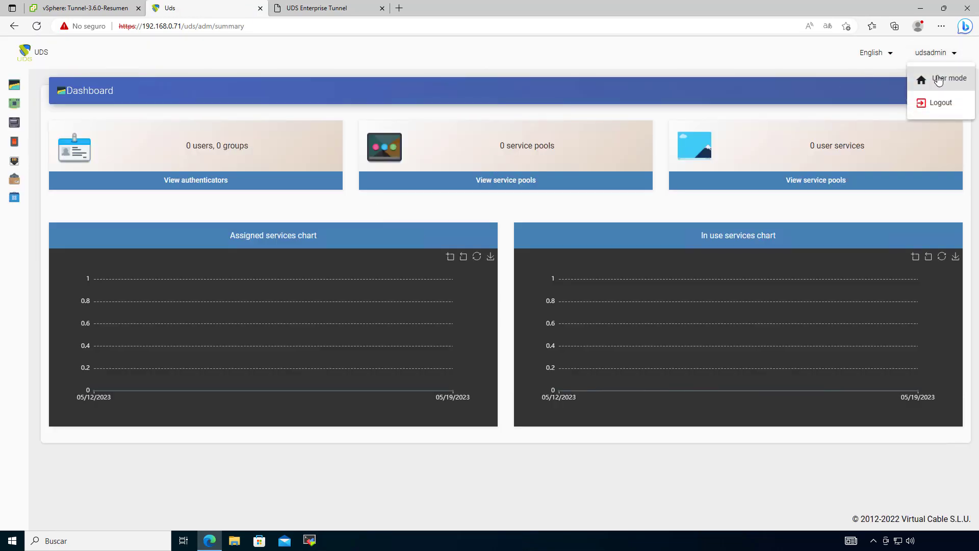
{"action": "left_click", "coordinate": [949, 79]}
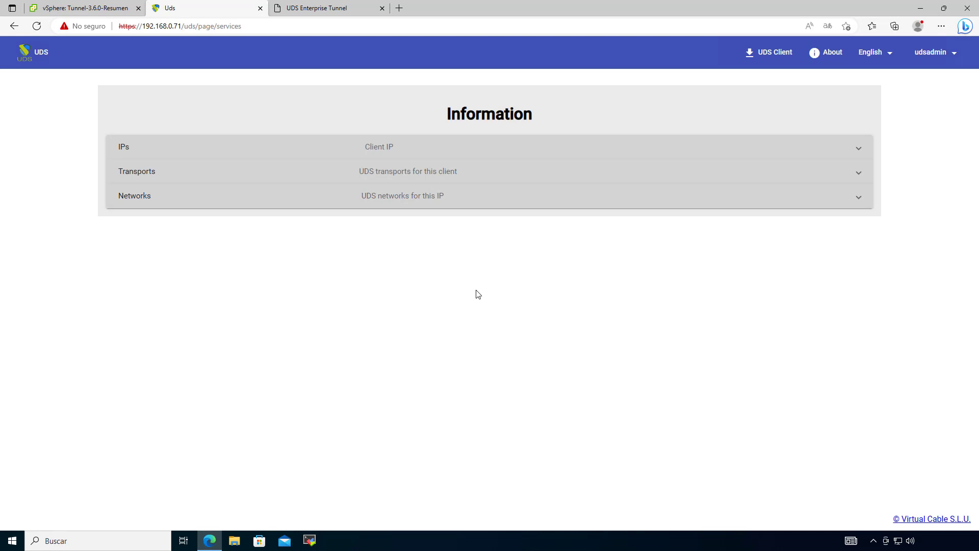